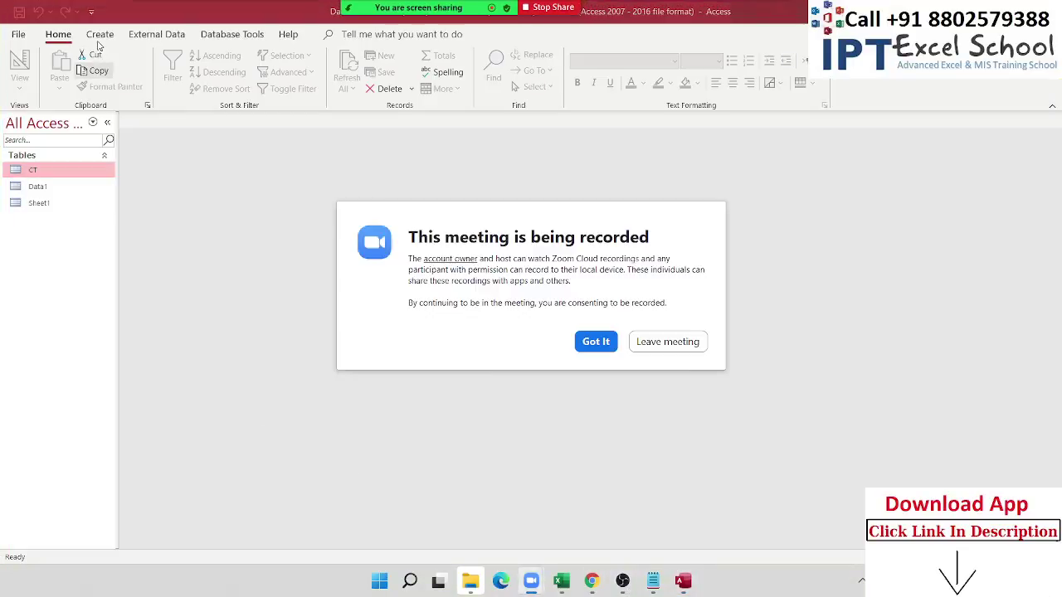
- Dismiss the meeting recording notice and mute the other participant's microphone
click(595, 342)
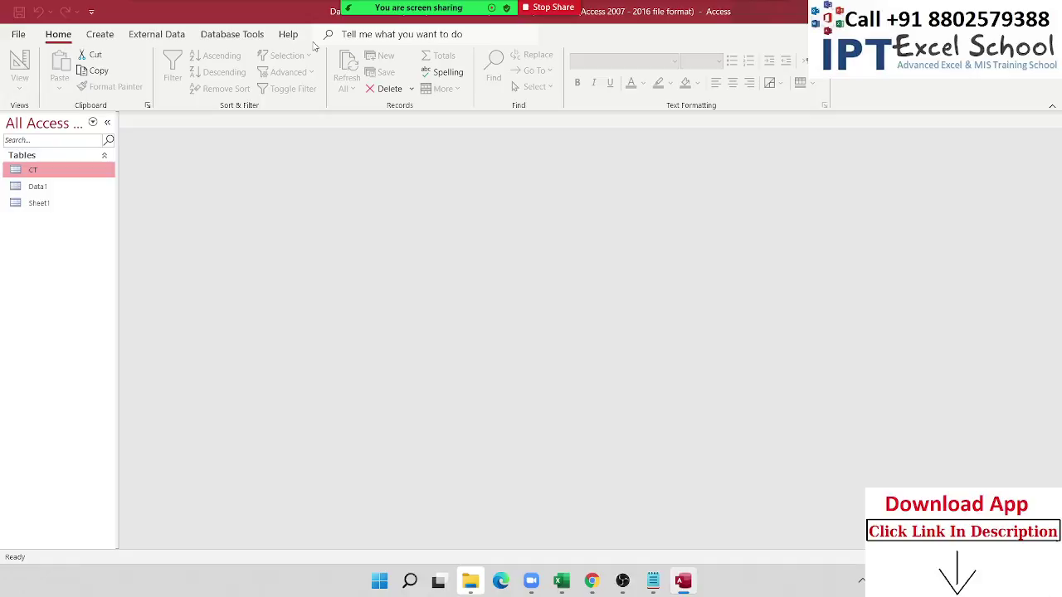
click(346, 20)
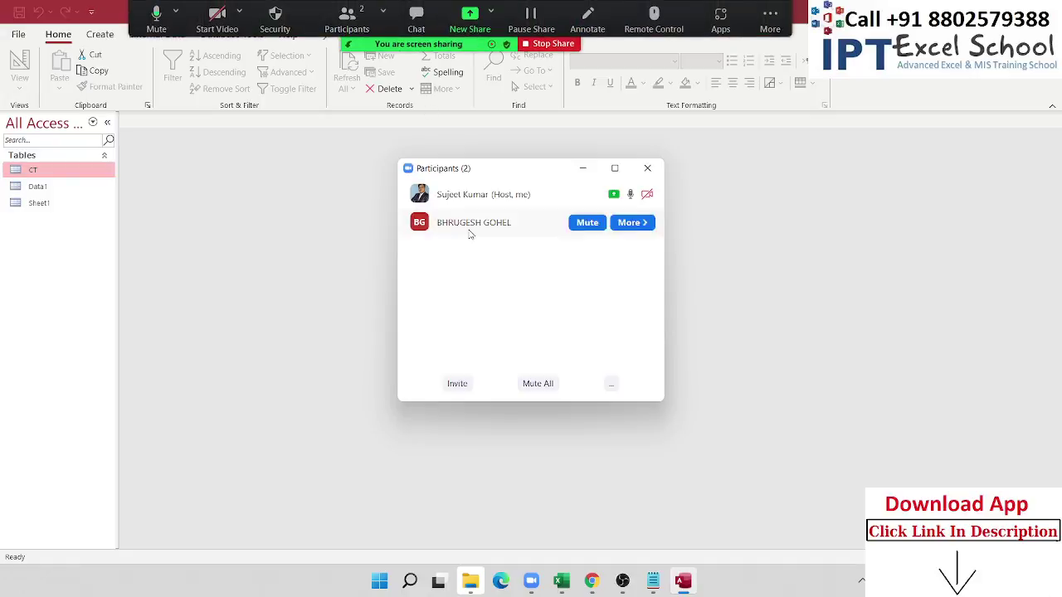
click(588, 224)
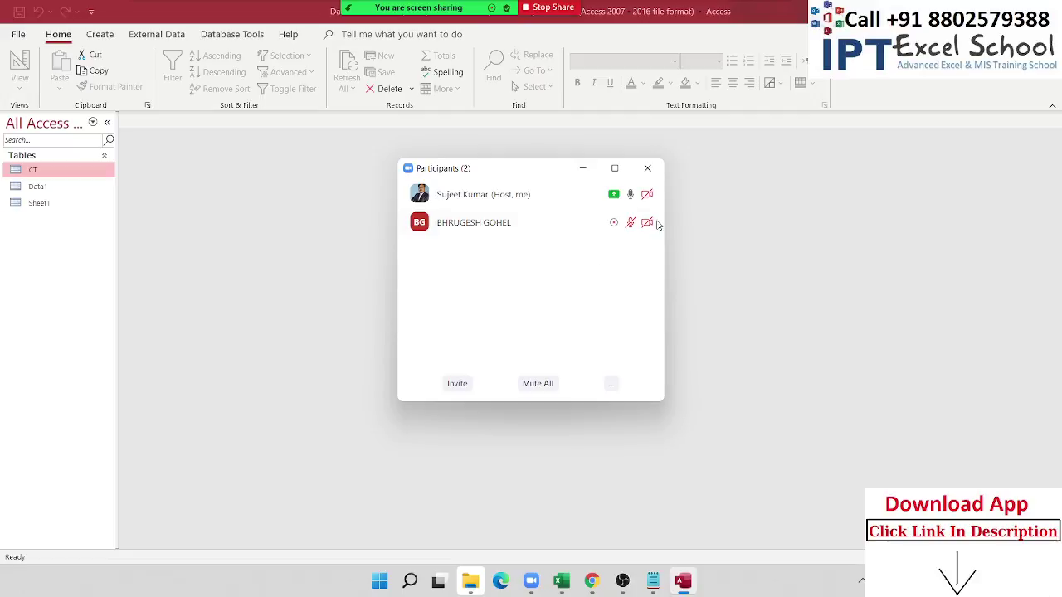
click(647, 168)
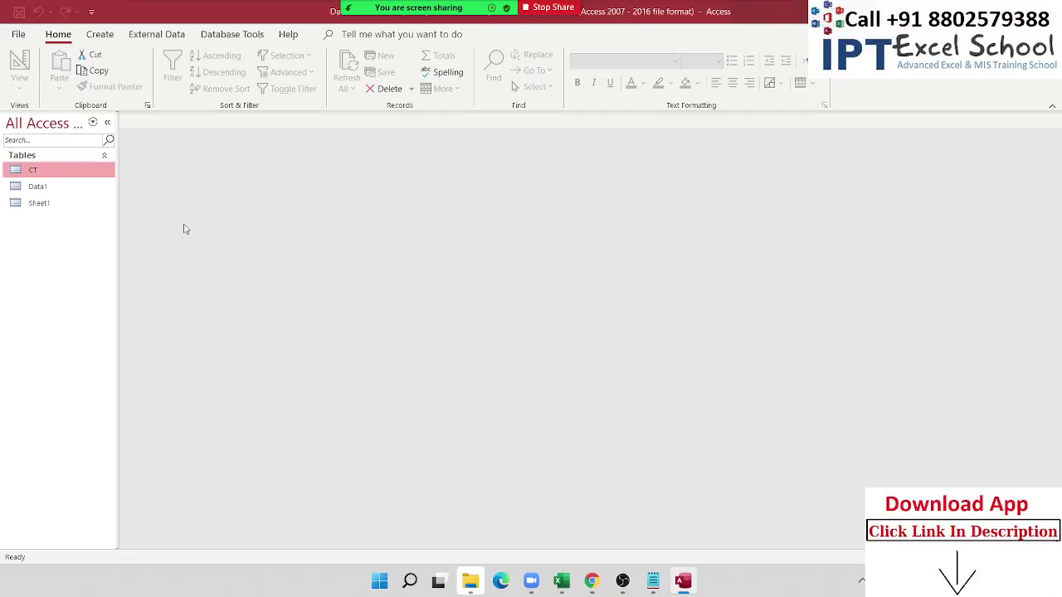
- Create a datasheet table, close it without saving, and start a blank table in Design view
click(100, 38)
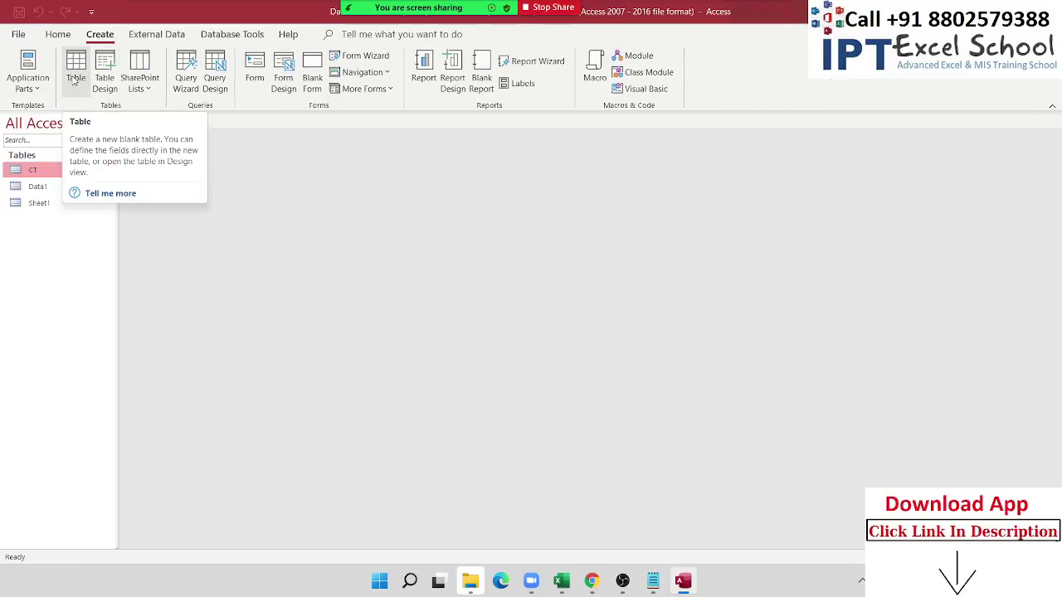
click(75, 74)
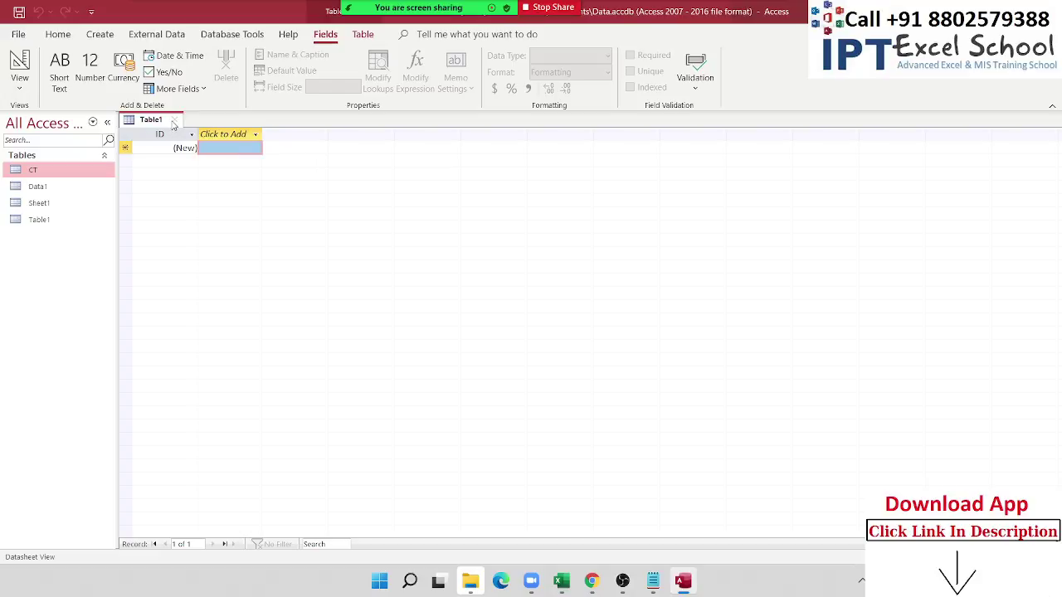
click(174, 121)
click(100, 34)
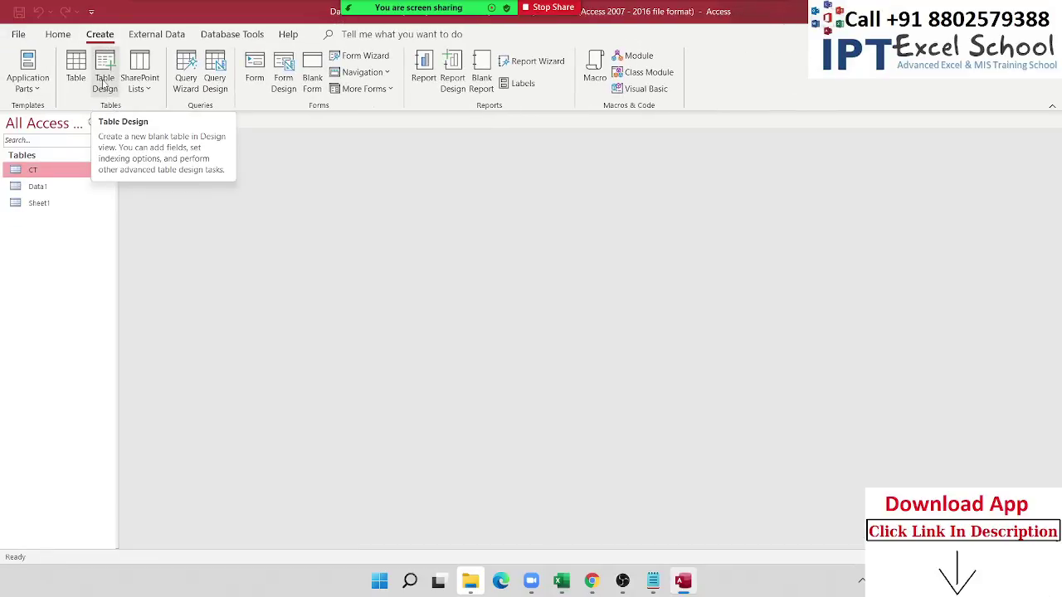
click(105, 83)
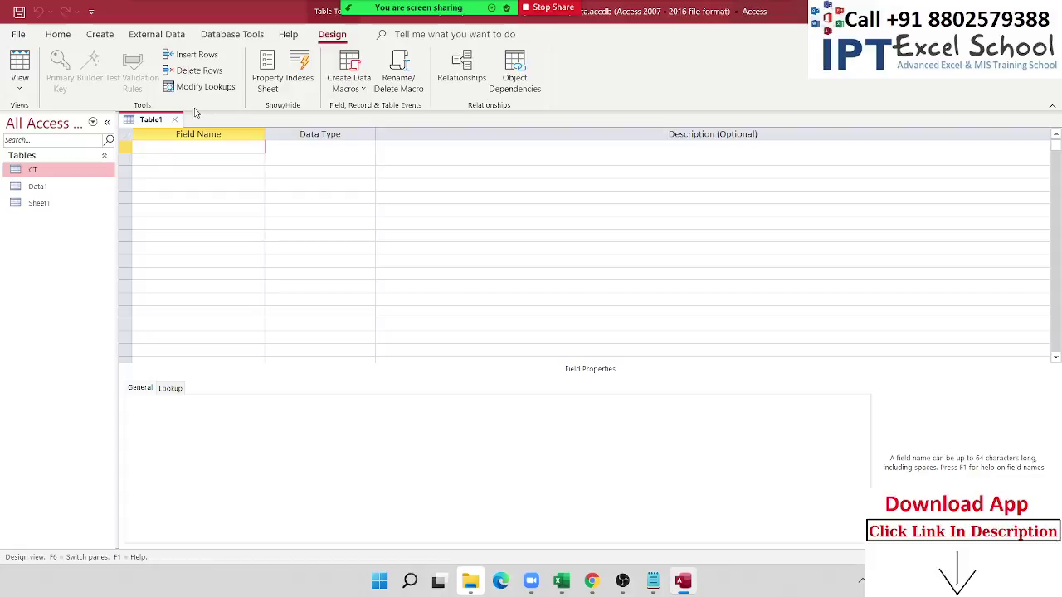
- Name the first field Sr and set its data type to AutoNumber
text(s)
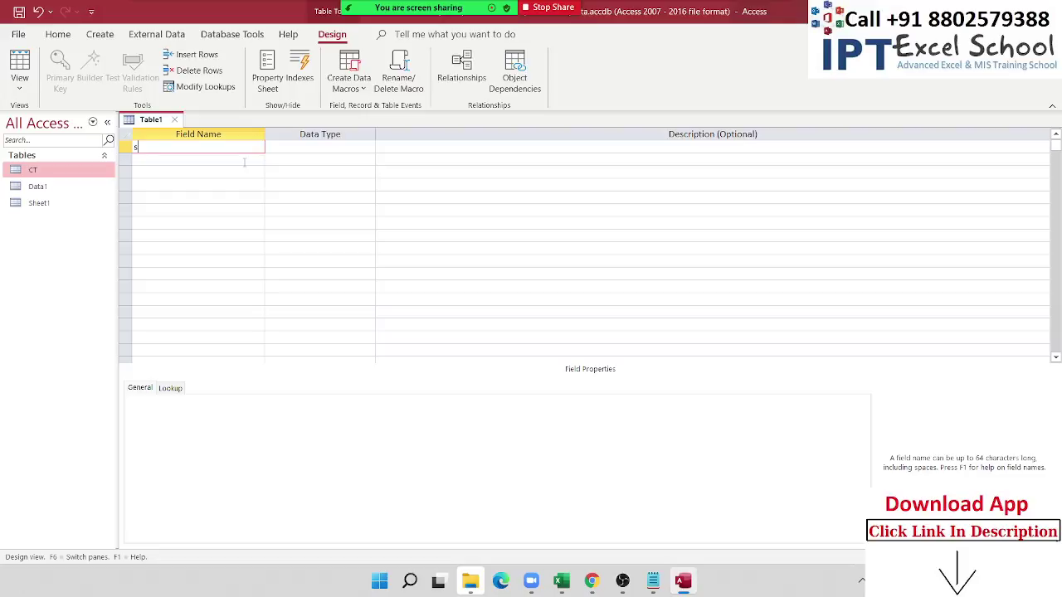
key(BackSpace)
text(S)
text(r)
key(Tab)
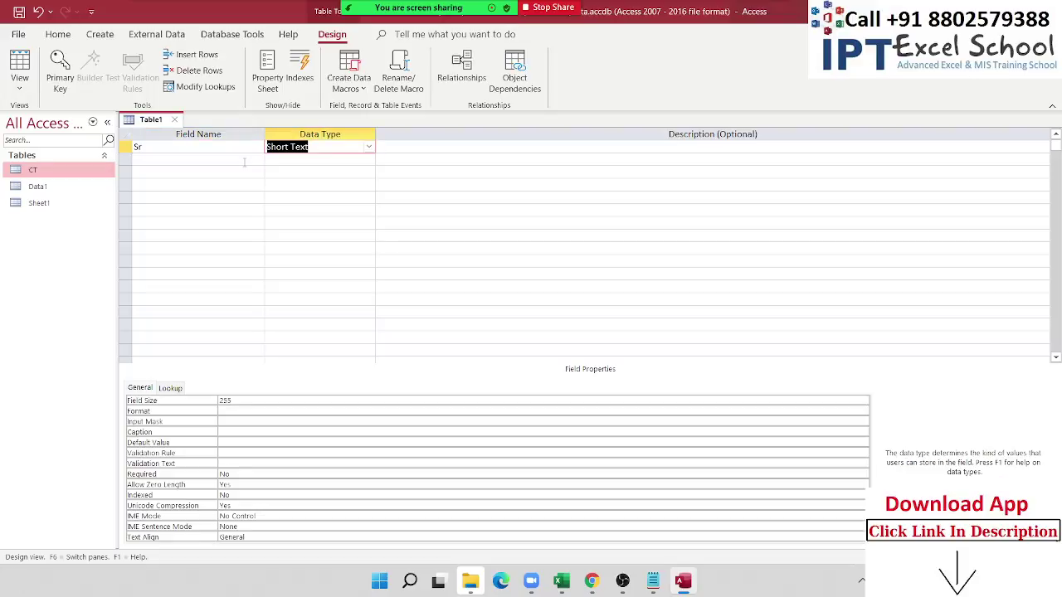
click(369, 147)
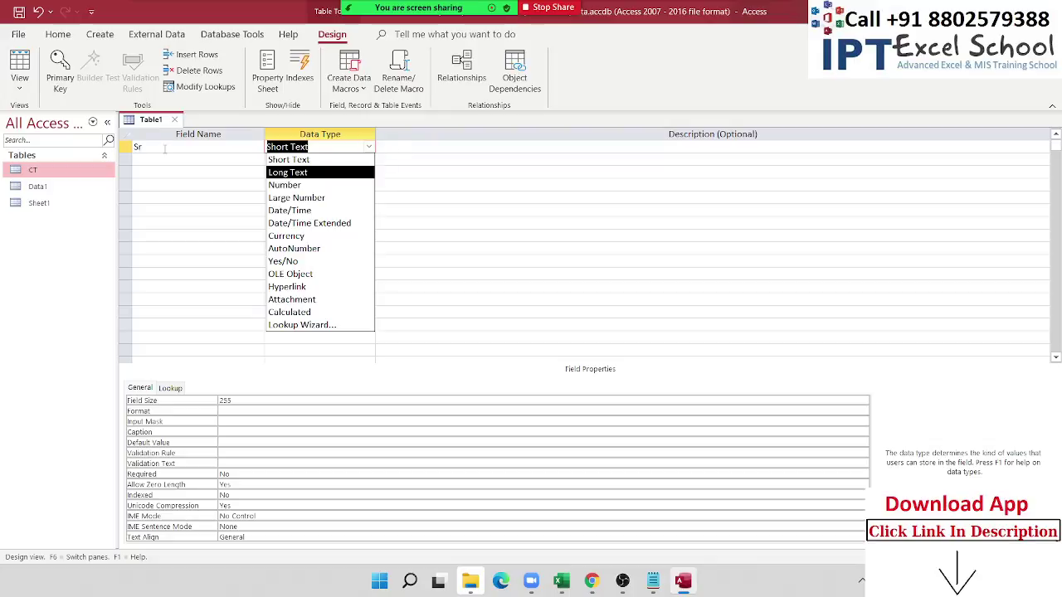
key(Down)
key(Down)
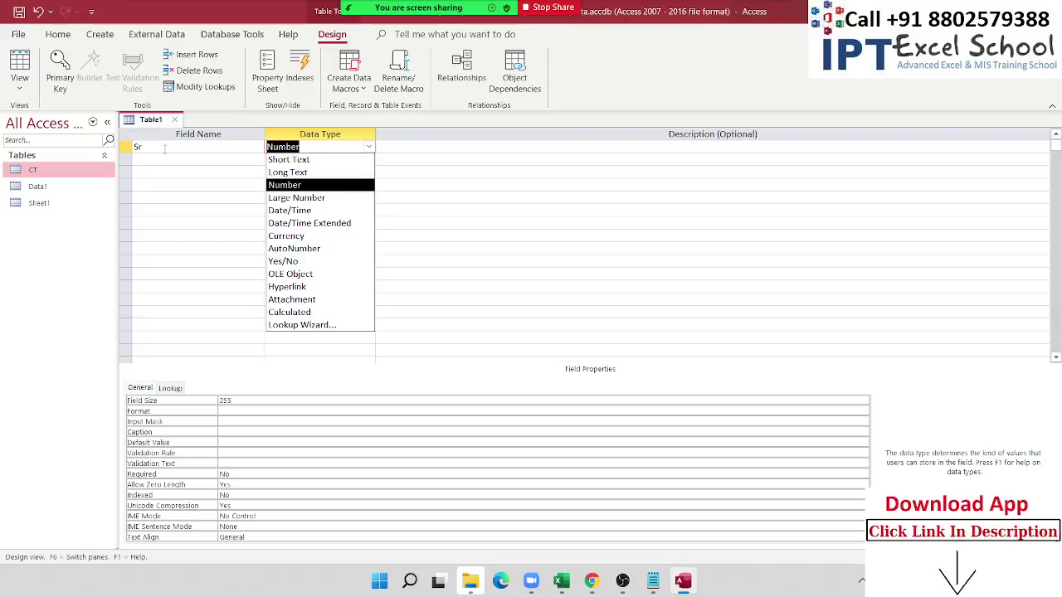
key(Down)
key(Down)
key(Down)
key(Down)
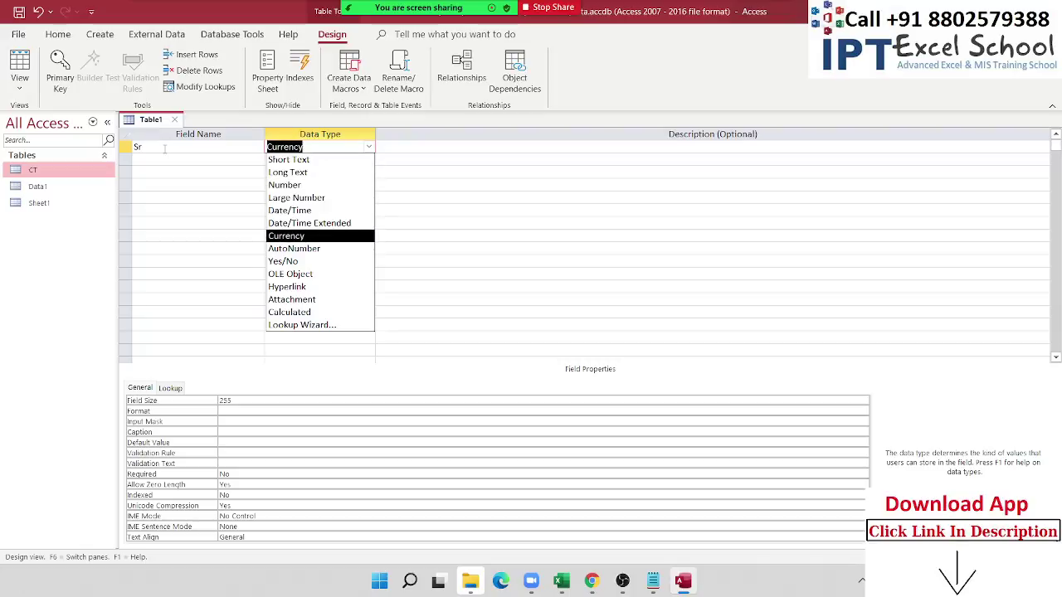
key(Down)
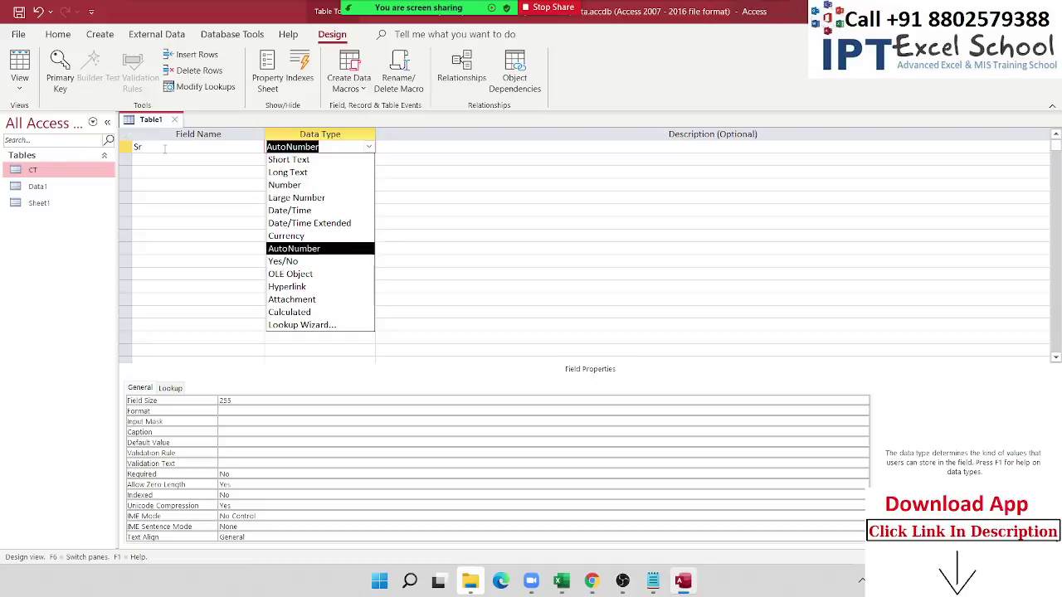
key(Tab)
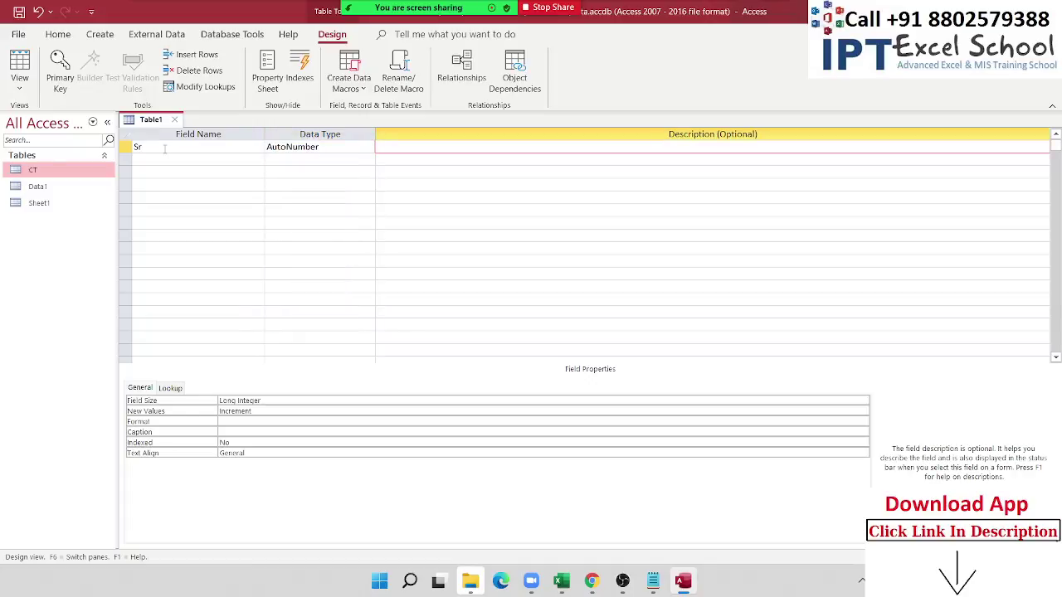
- Give Sr the description 'Auto Number' and move to the next field row
text(Aut)
key(BackSpace)
text(N)
text(umber)
key(Return)
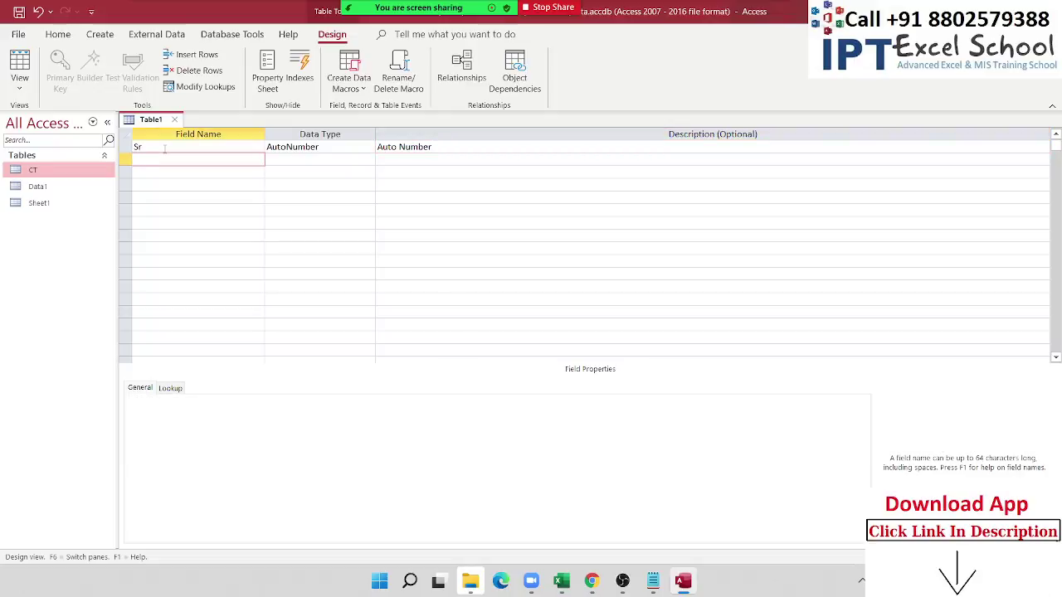
- Replace the reserved field name Name with C_Name, keeping Short Text with Field Size 255
text(Name)
key(Return)
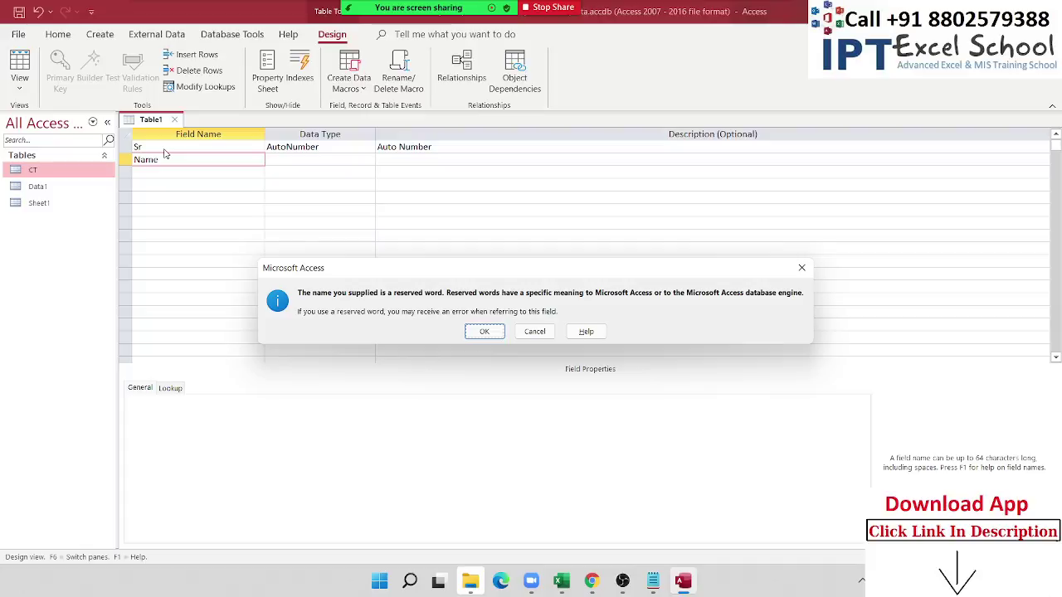
click(535, 332)
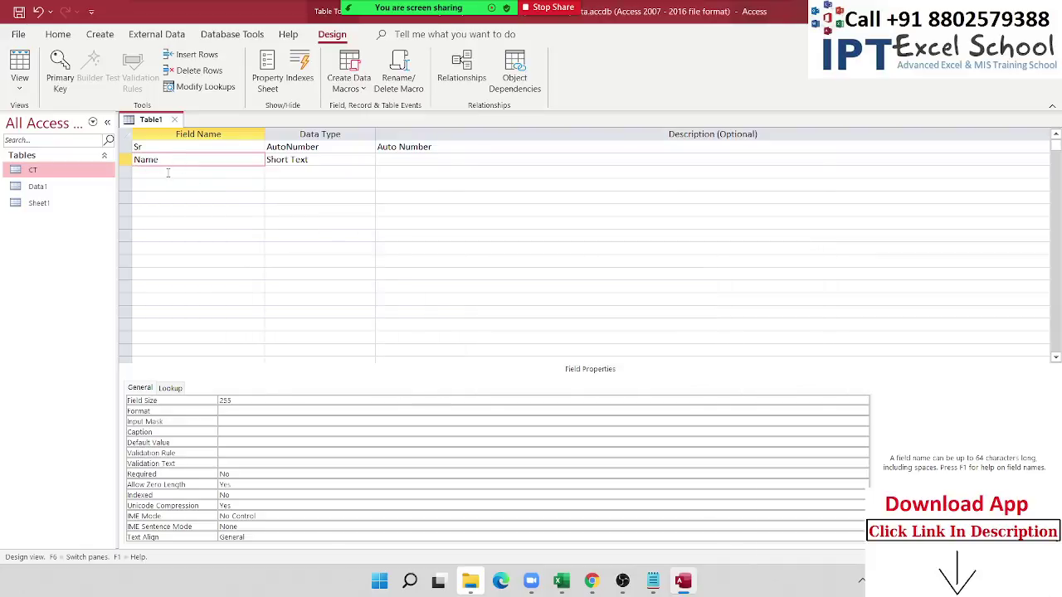
text(C_)
key(Tab)
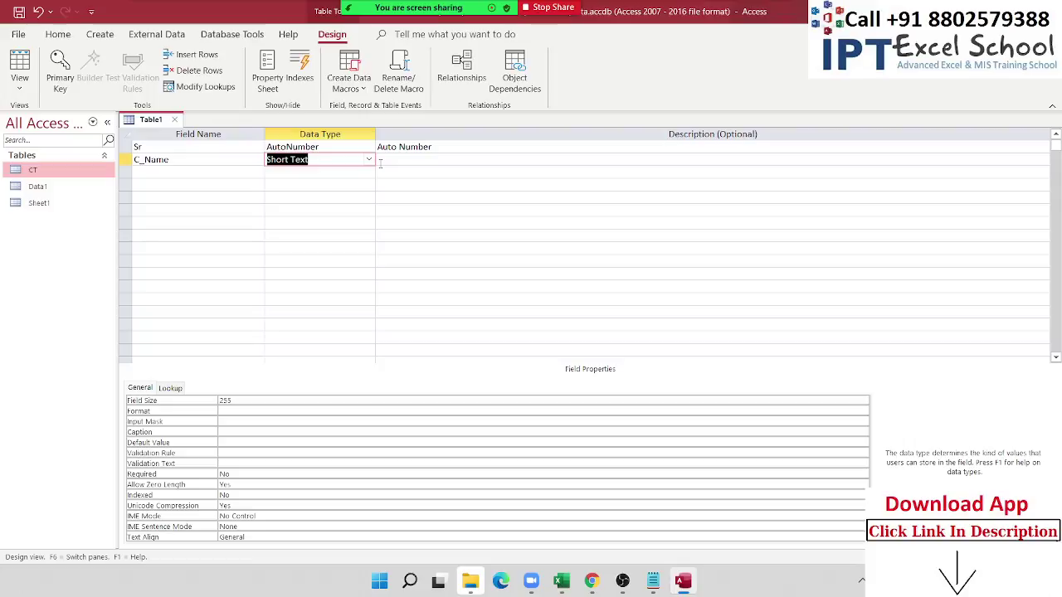
click(249, 400)
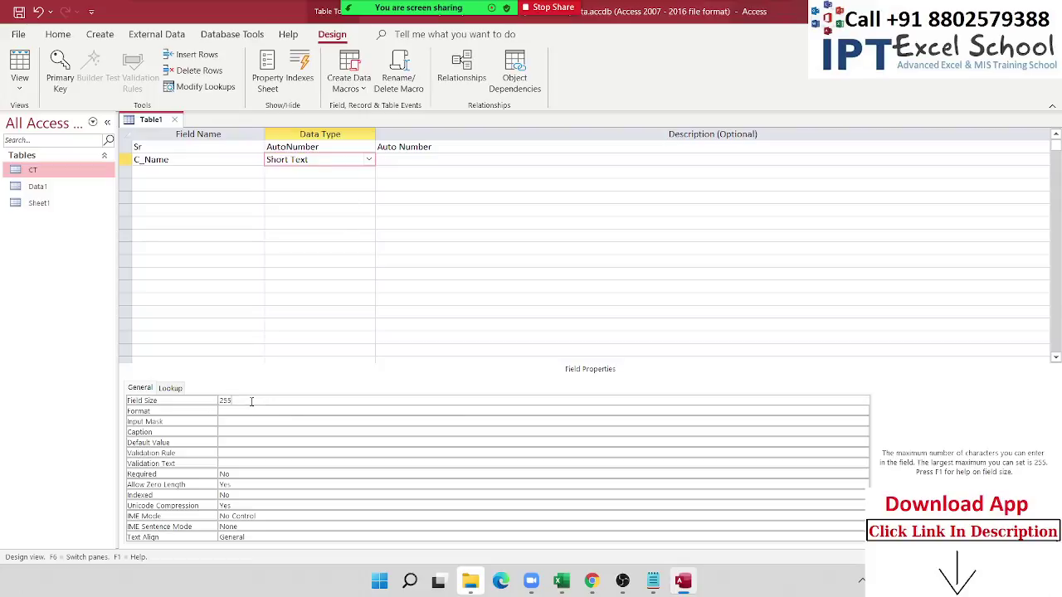
click(183, 402)
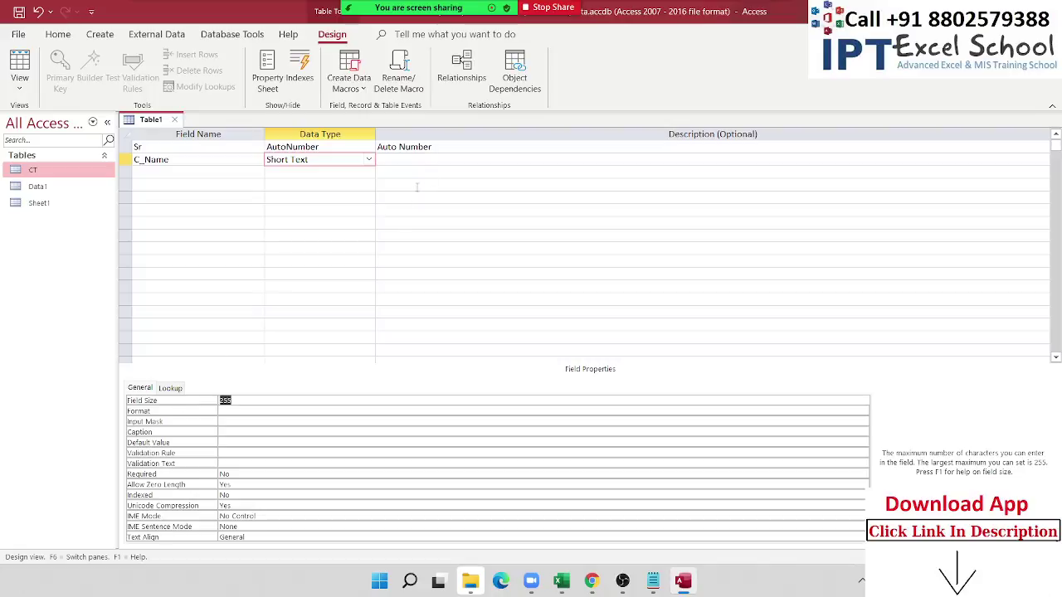
- Describe C_Name as 'Name of Cutomer' and add an Address field of type Long Text
click(434, 158)
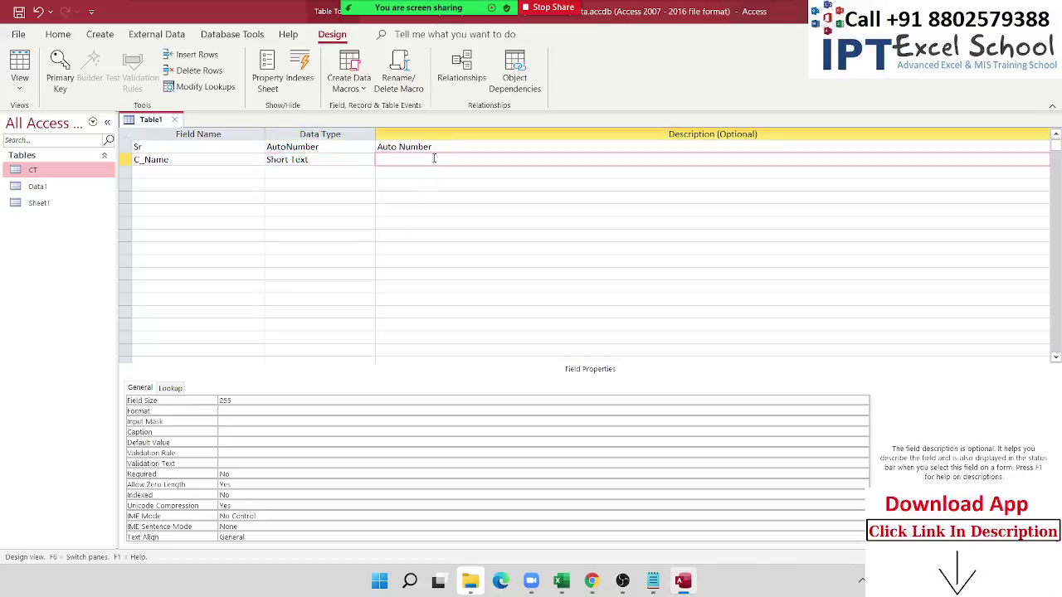
text(Name )
text(of Cuto)
text(mer)
click(213, 176)
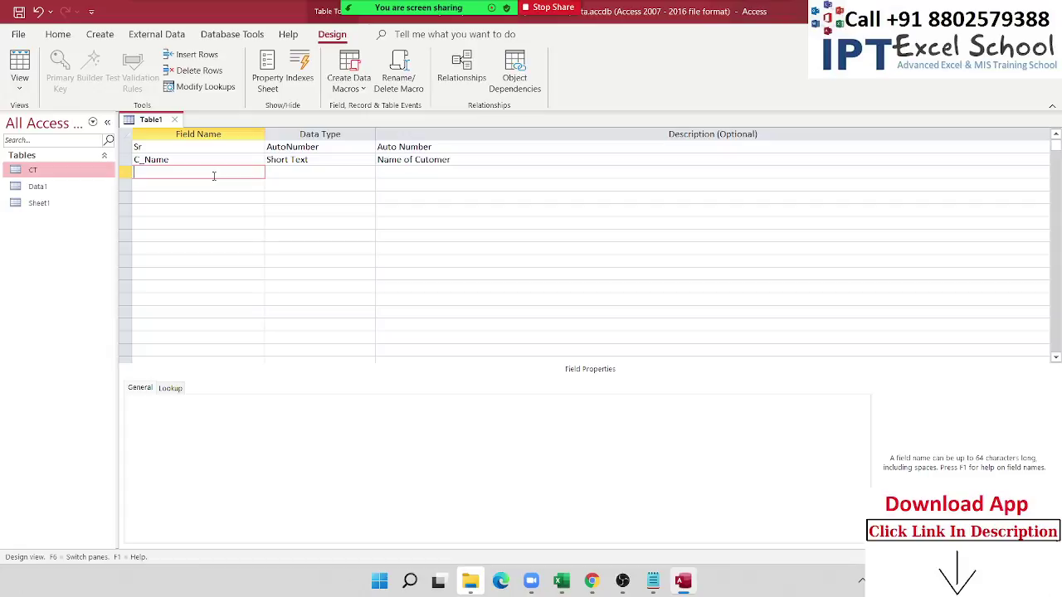
text(Adr)
text(dres)
text(s)
key(Tab)
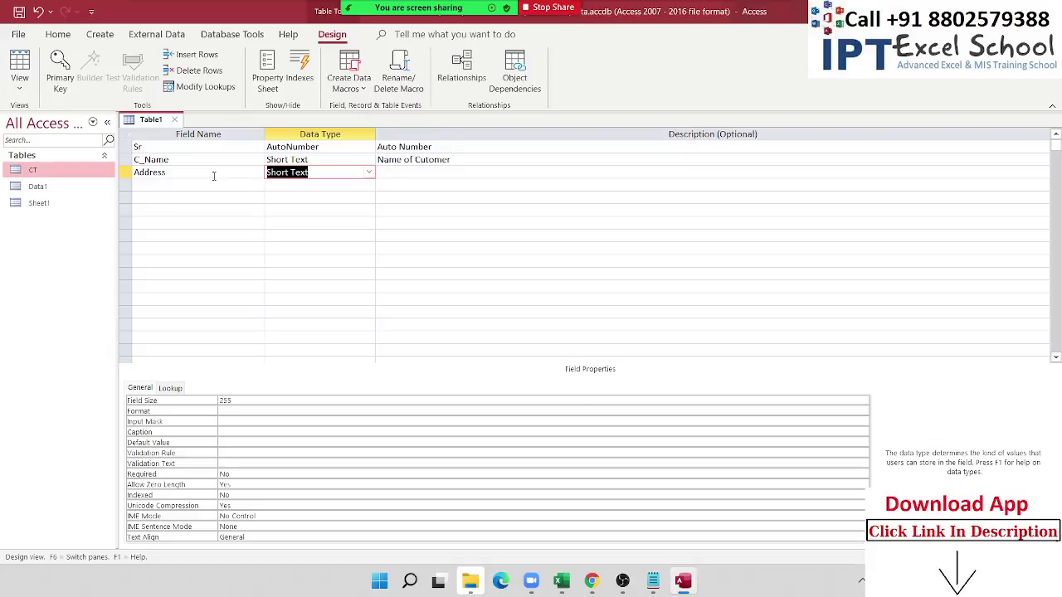
text(long)
key(Tab)
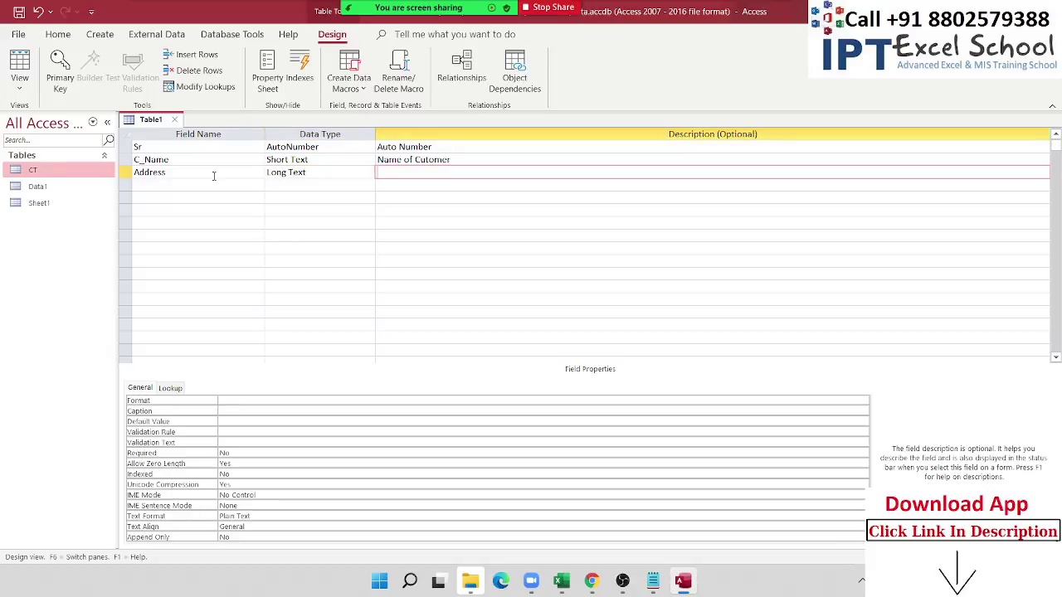
- Describe Address as 'Cutomer Address' and add a City field below it
key(shift+Tab)
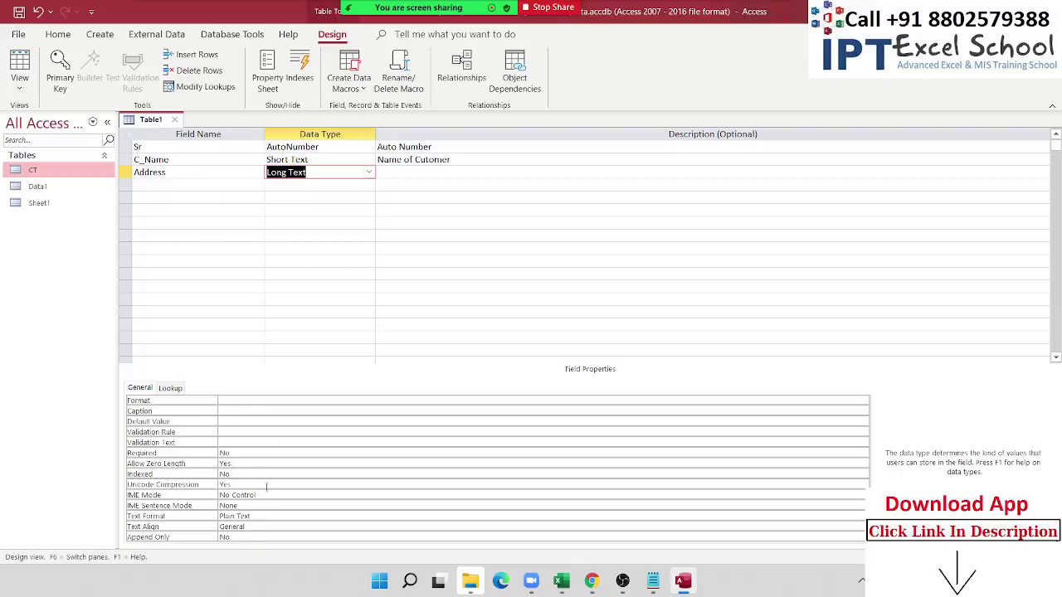
key(Tab)
text(Cu)
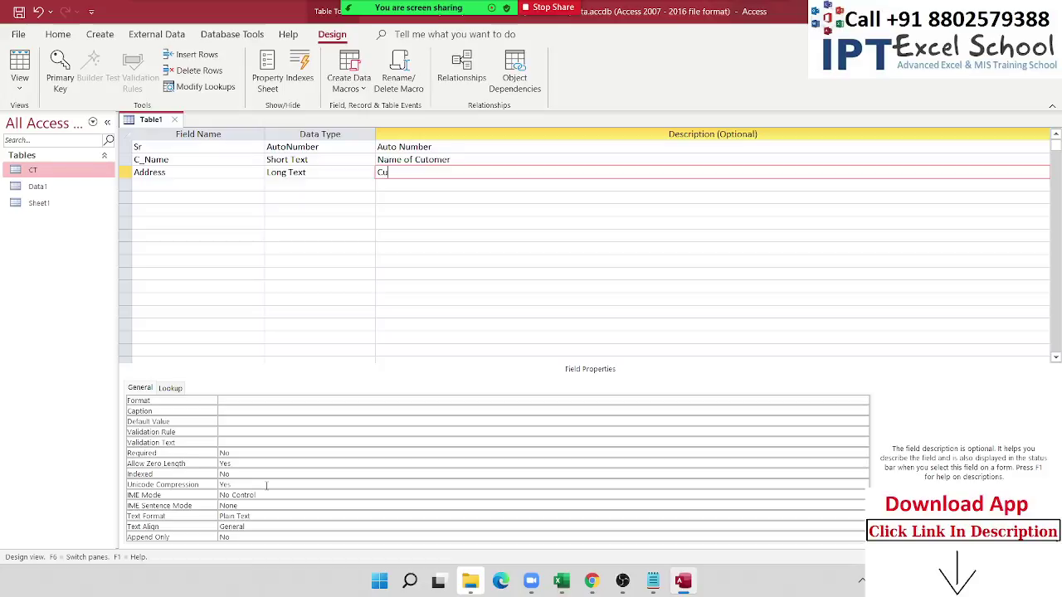
text(tomer A)
text(ddre)
text(ss)
key(Tab)
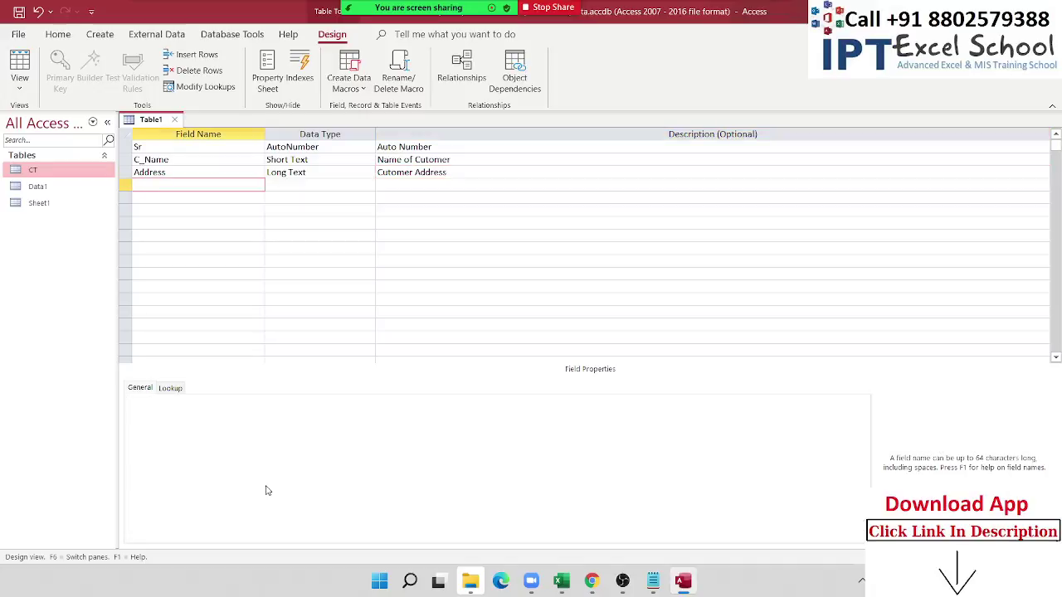
text(City)
key(Tab)
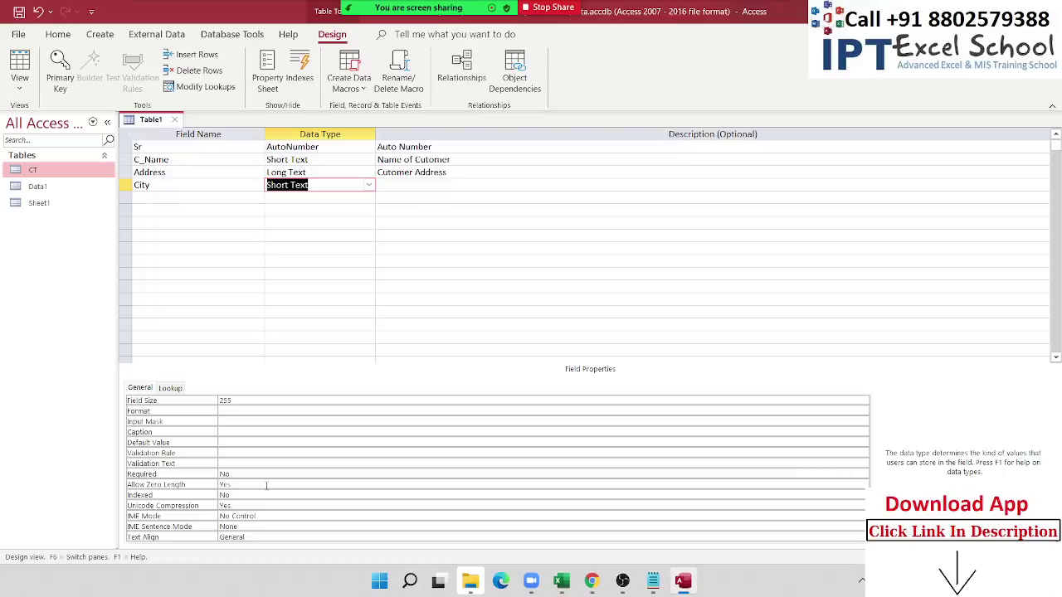
- Start the Lookup Wizard for City, choosing 'I will type in the values that I want'
click(371, 188)
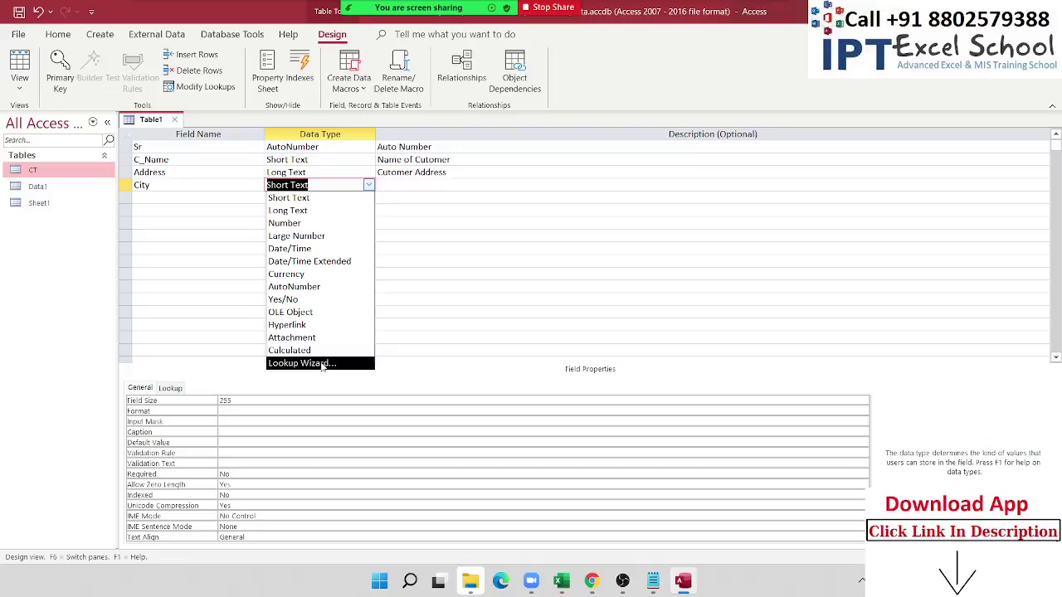
click(322, 365)
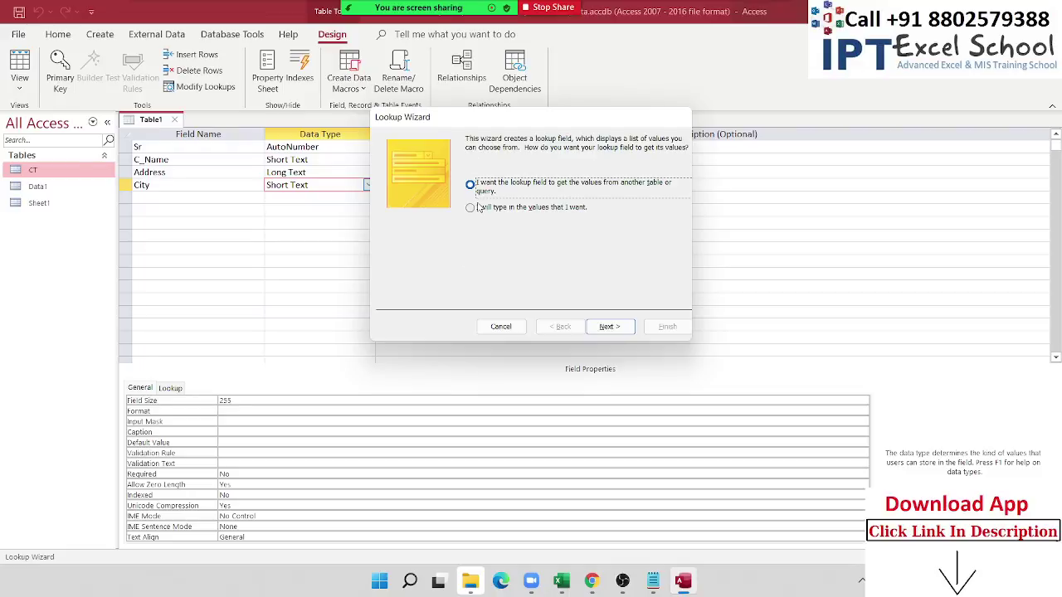
click(479, 207)
click(479, 208)
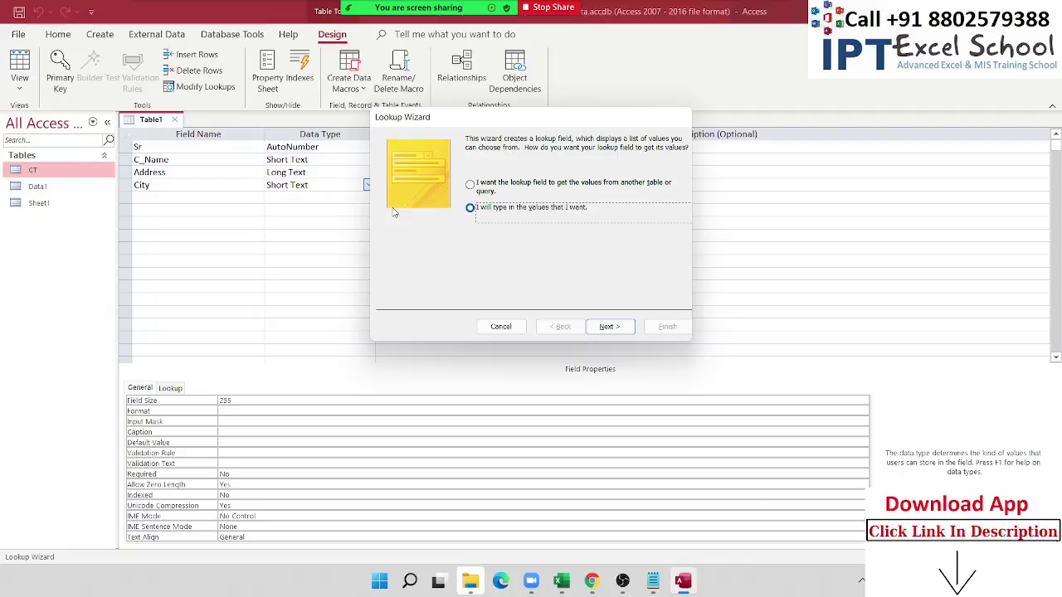
click(624, 330)
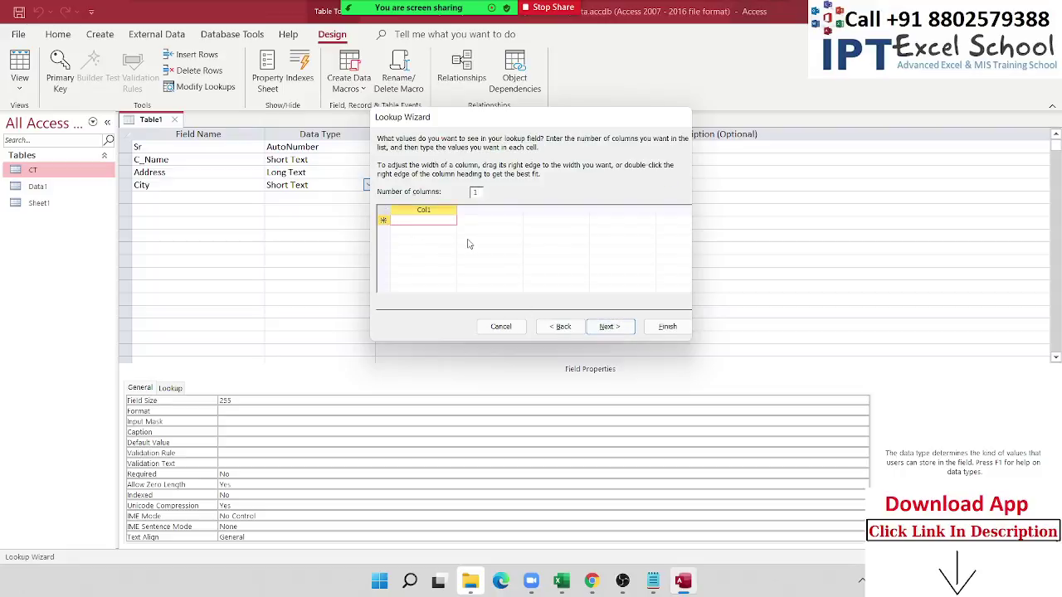
- Enter New Delhi, Pune and Noida as City lookup values
text(Nd)
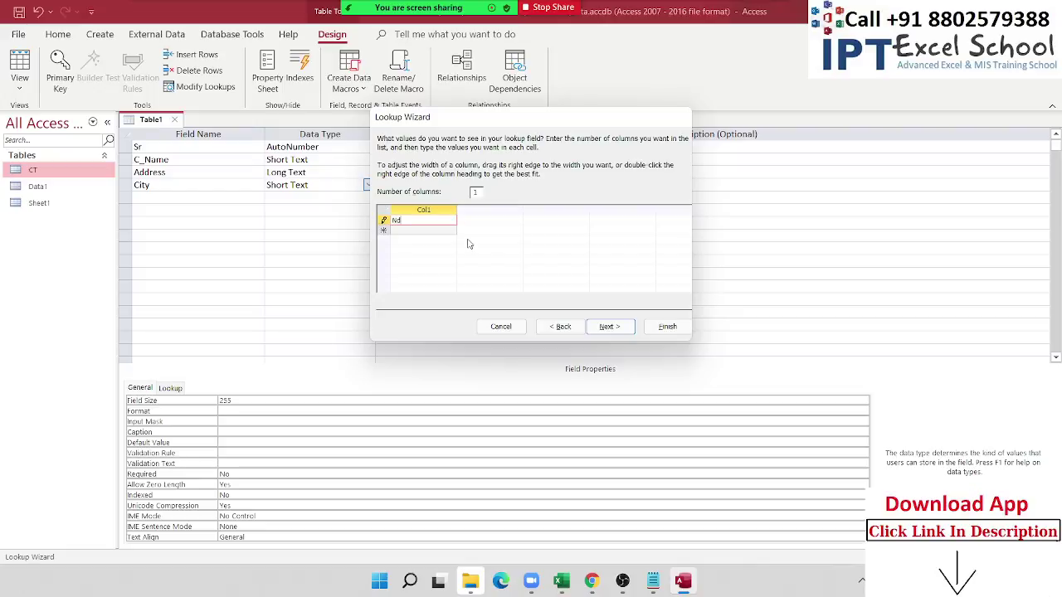
key(BackSpace)
text(w)
text( Delhi)
key(Return)
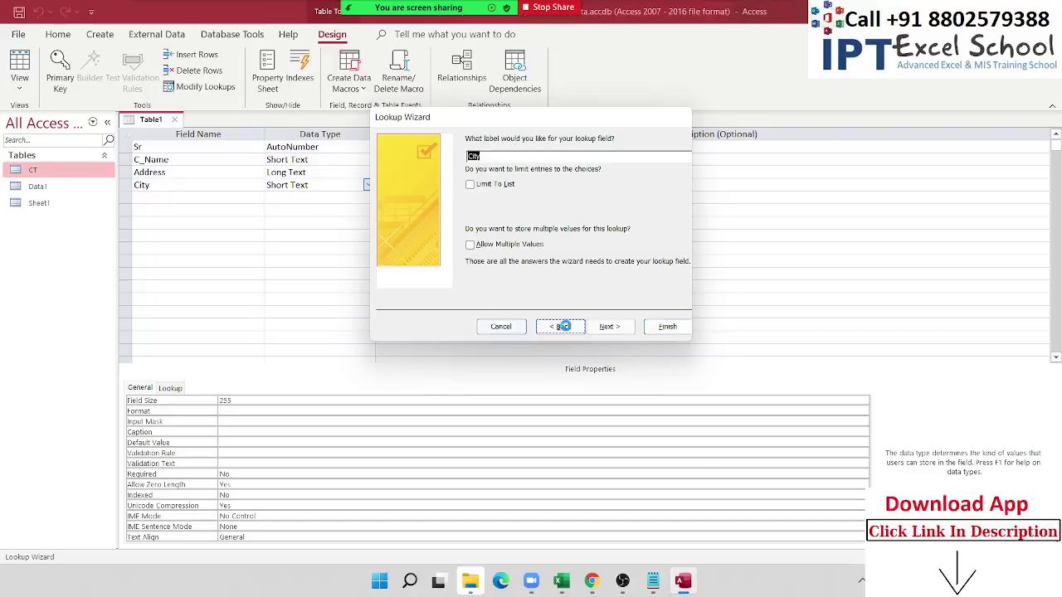
click(563, 327)
click(419, 231)
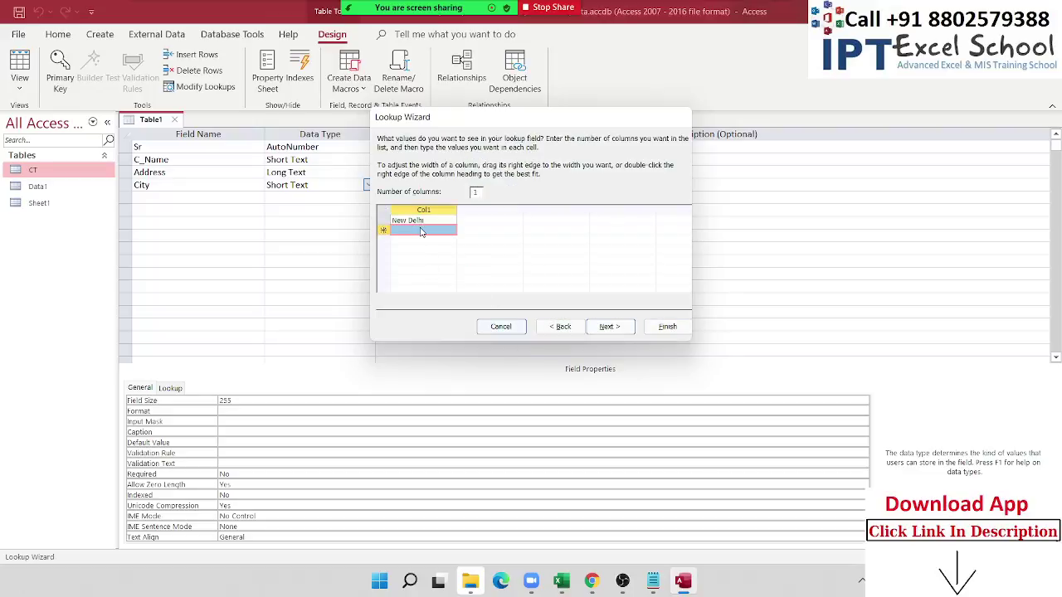
text(Pune)
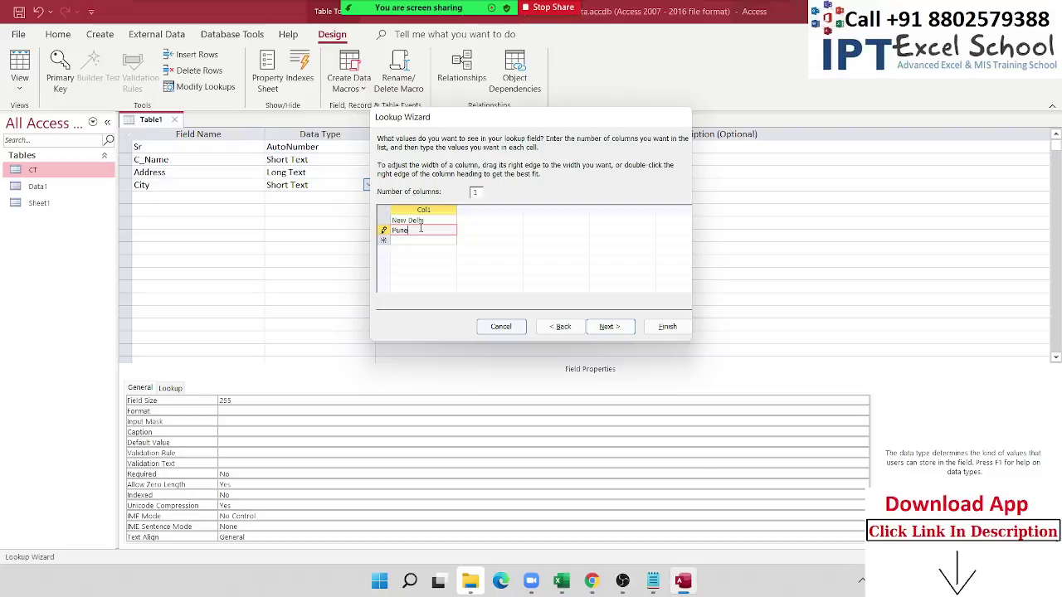
key(Return)
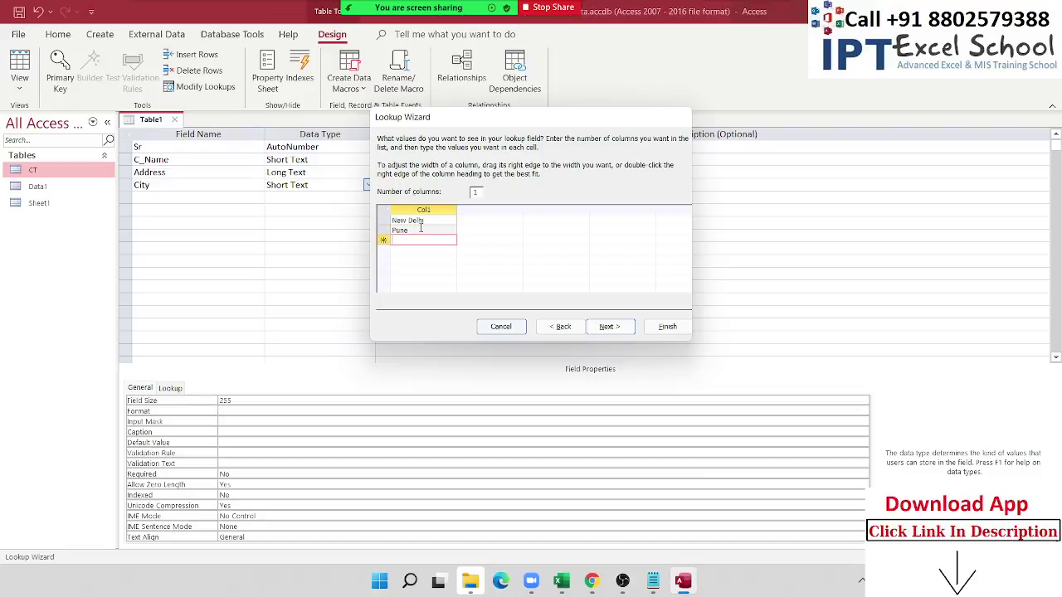
text(Noida)
key(Return)
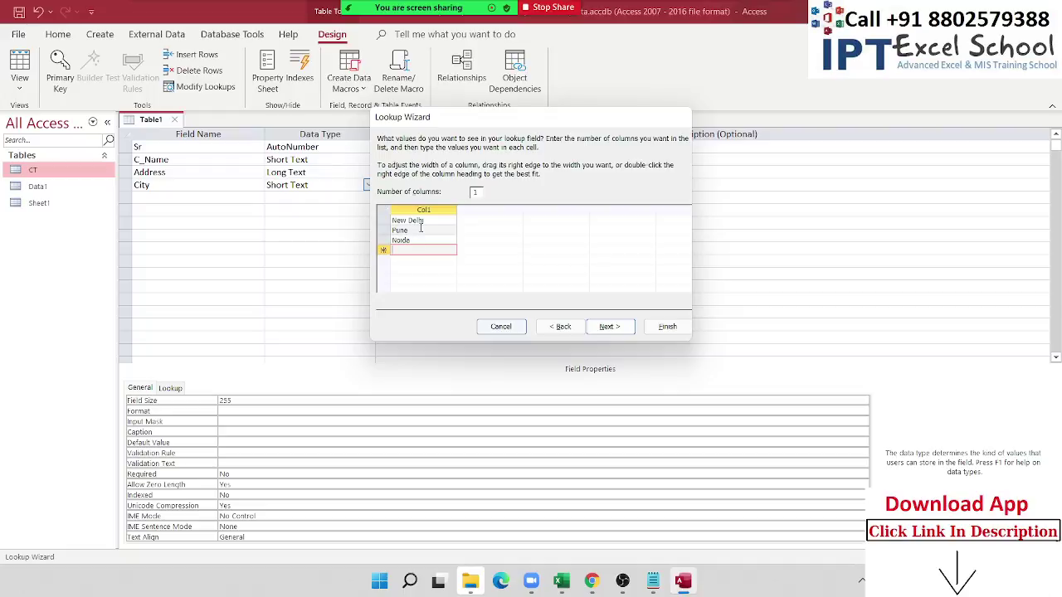
- Add Raipur, Kanpur and UdayPur to the list, then finish the Lookup Wizard
text(Ra)
text(ipu)
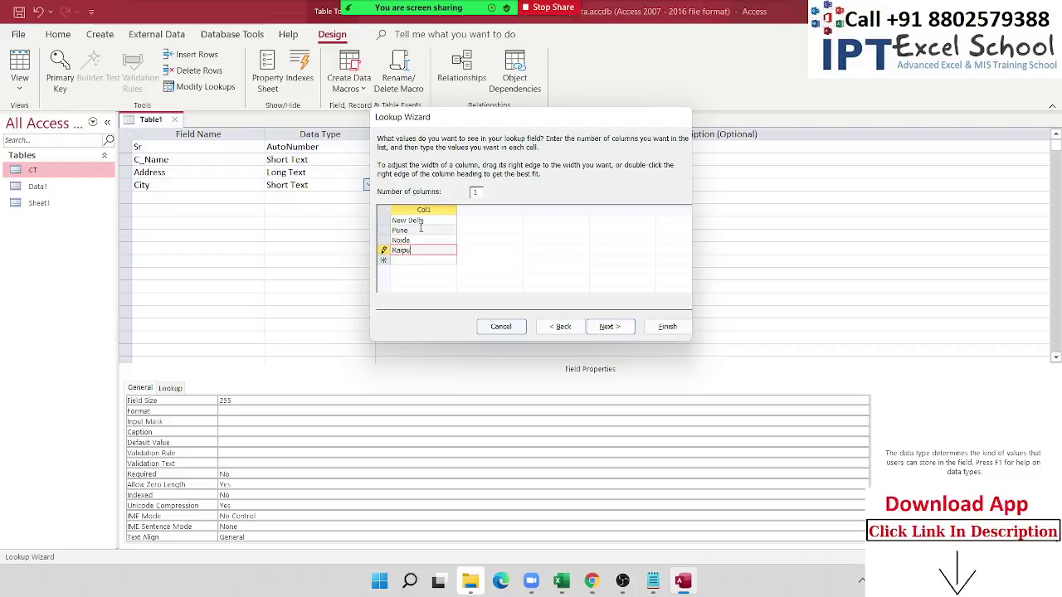
text(r)
key(Return)
text(K)
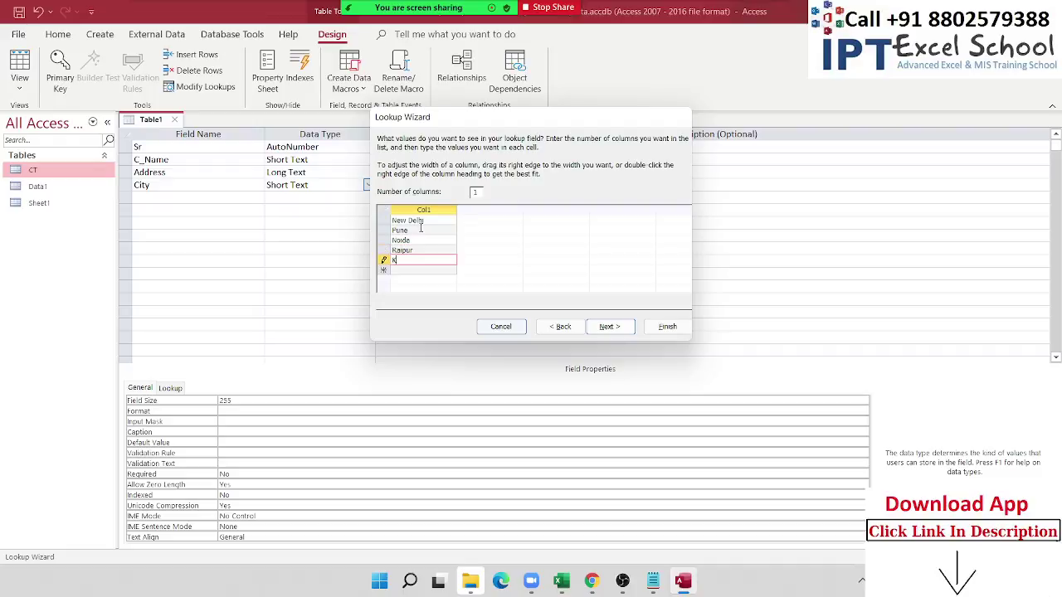
text(anpur)
key(Return)
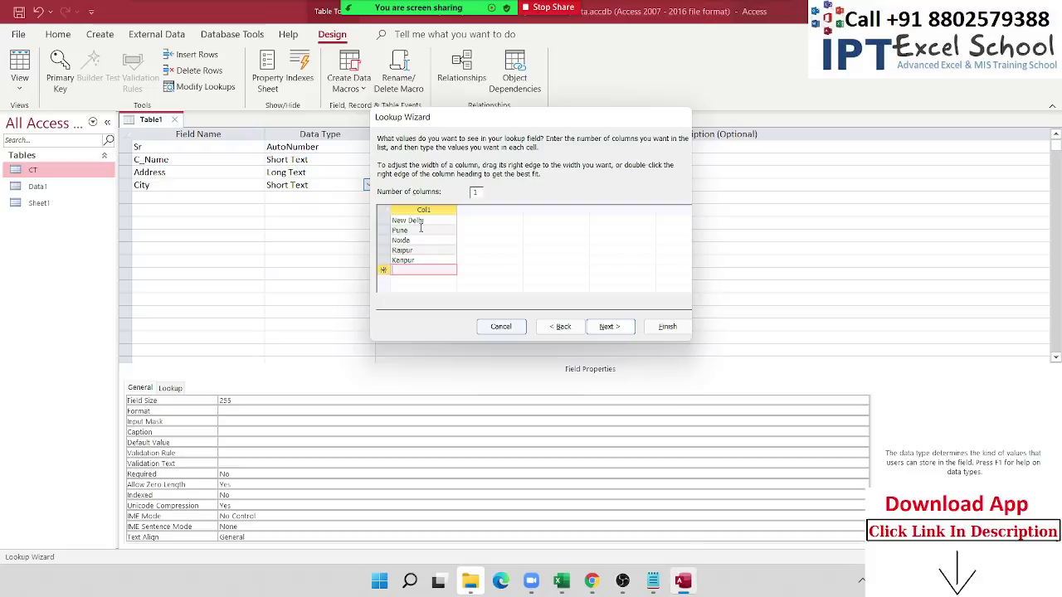
text(Uday)
text(Pur)
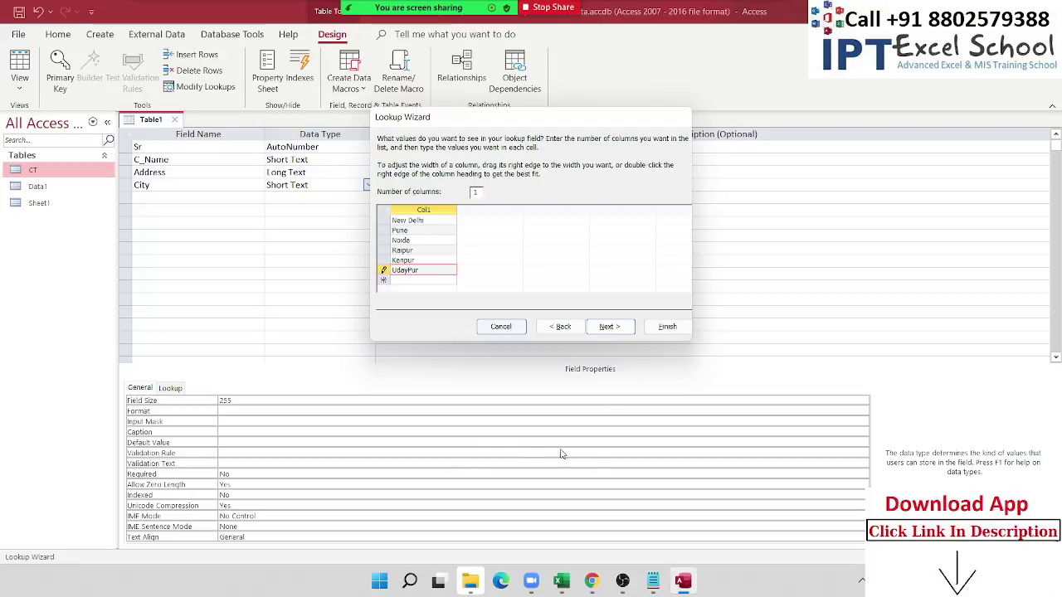
click(601, 329)
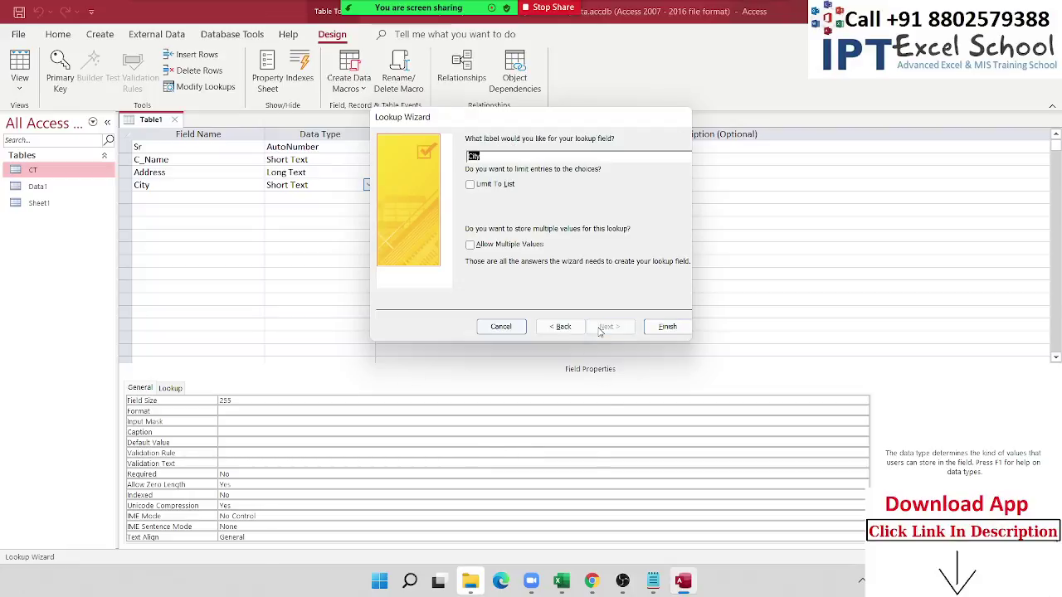
click(650, 326)
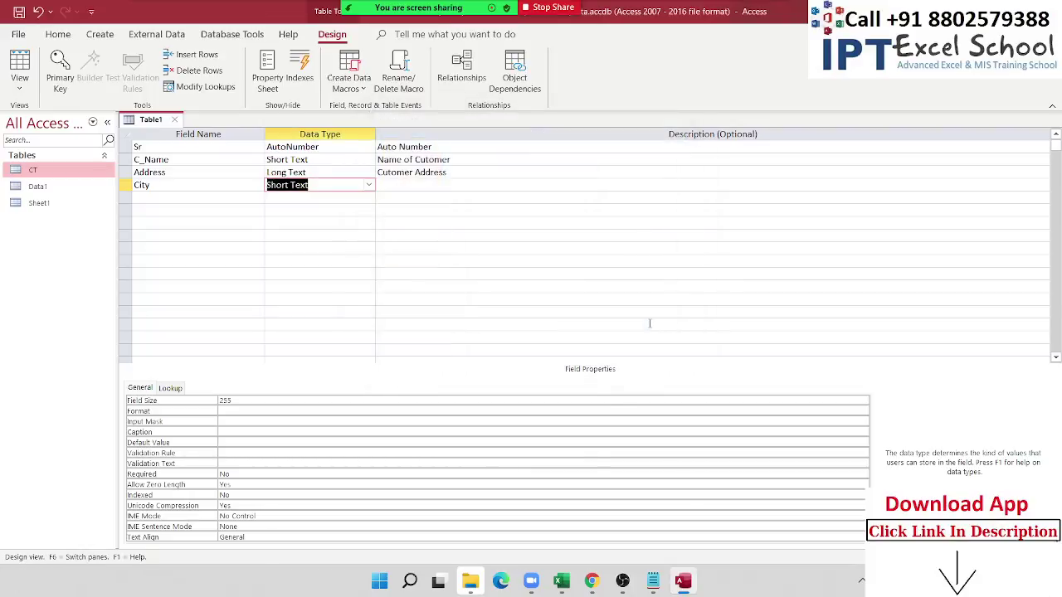
- Enter 'Pin Code' as the fifth field name, then change the space to an underscore
click(346, 208)
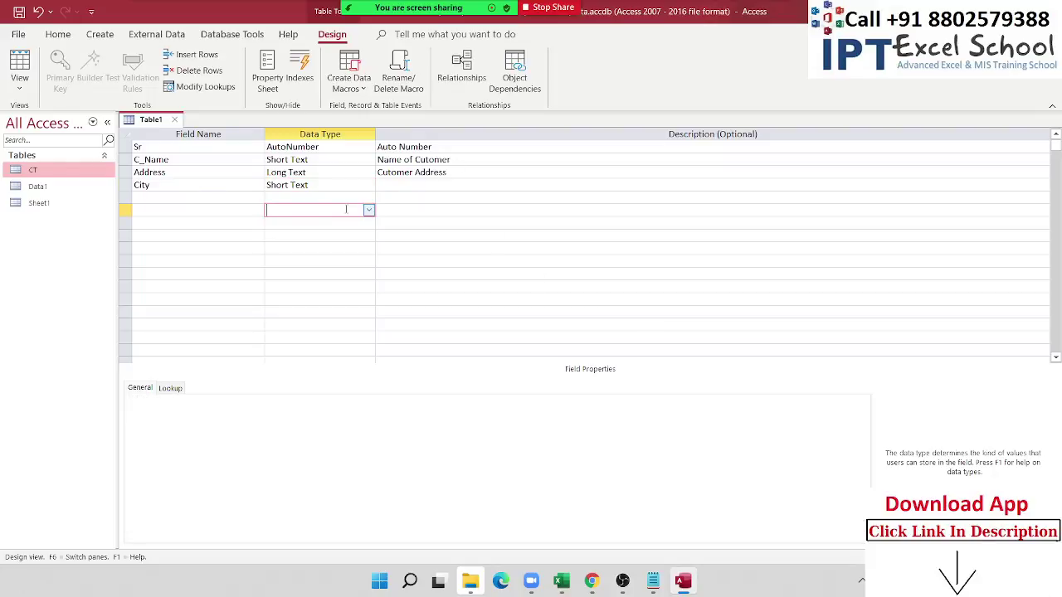
click(213, 202)
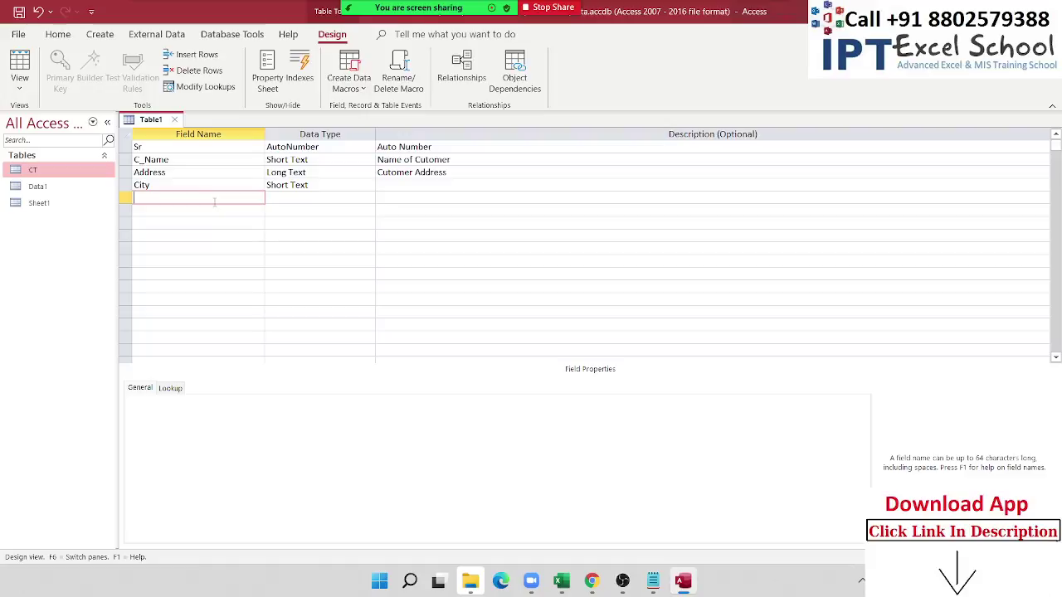
text(Pin)
text( Code)
key(Tab)
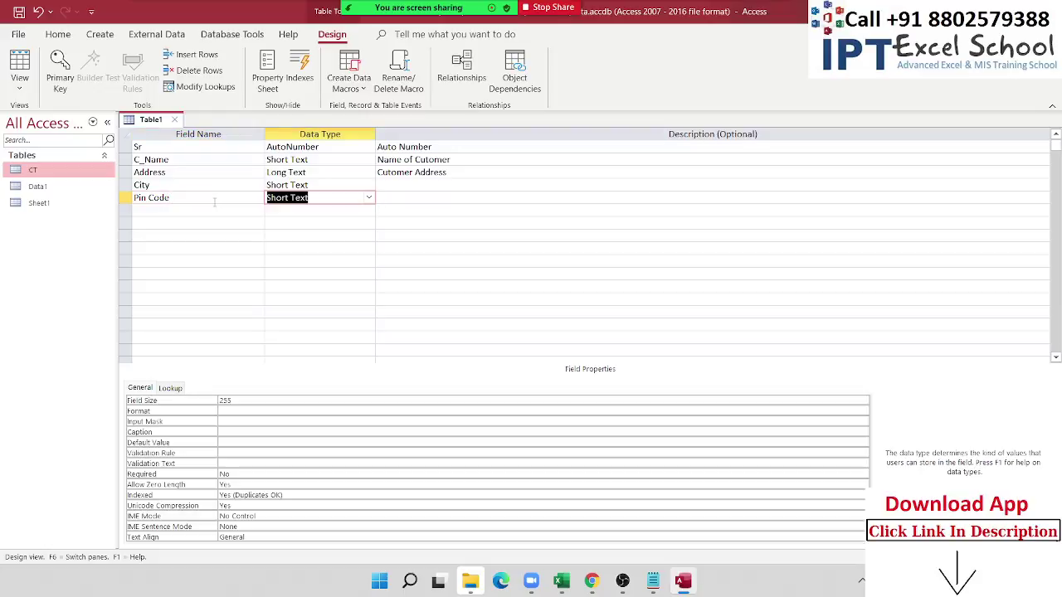
key(shift+Tab)
key(shift+Tab)
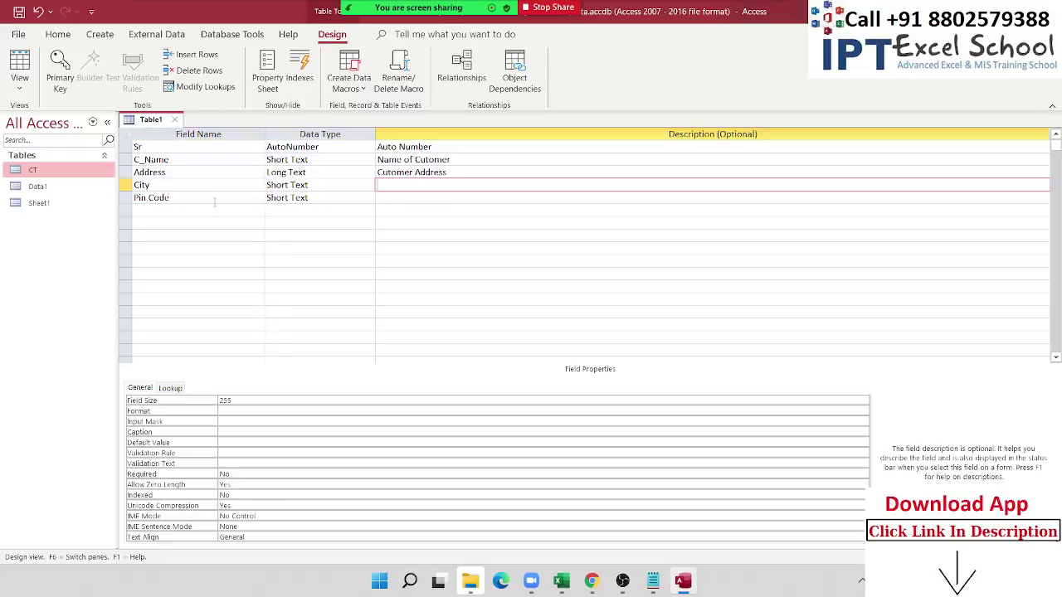
key(shift+Tab)
key(shift+Tab)
key(Down)
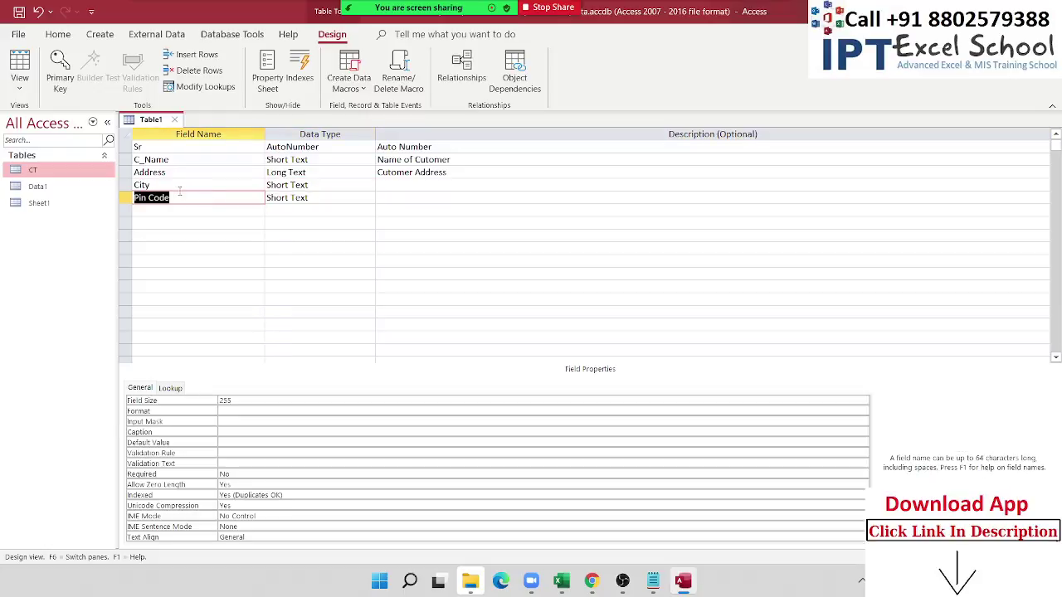
click(152, 198)
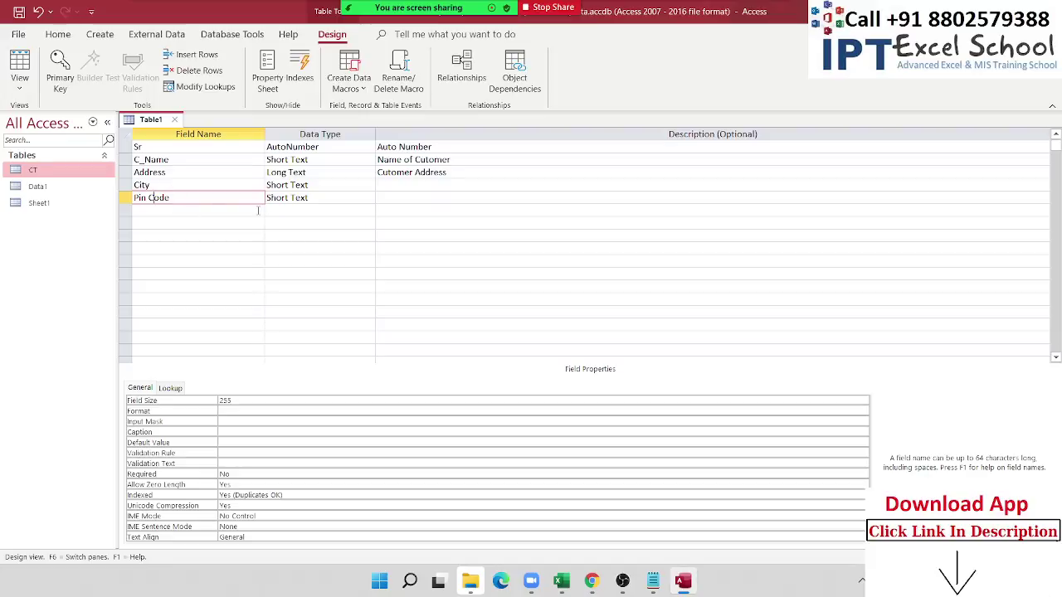
key(BackSpace)
text(_)
- Try Number and Short Text, then settle on Large Number as Pin_Code's data type
click(350, 199)
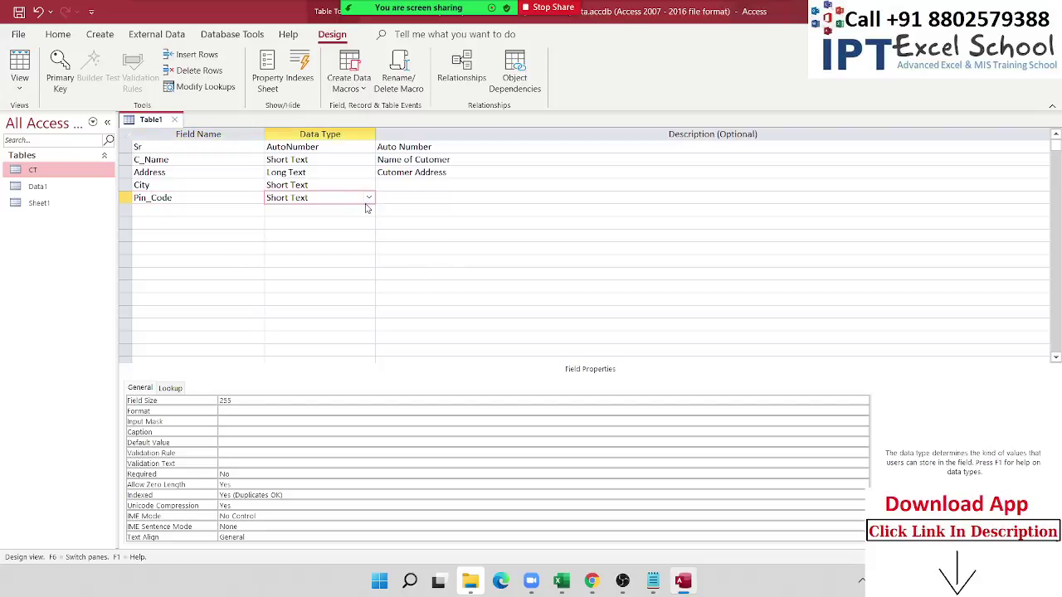
click(365, 201)
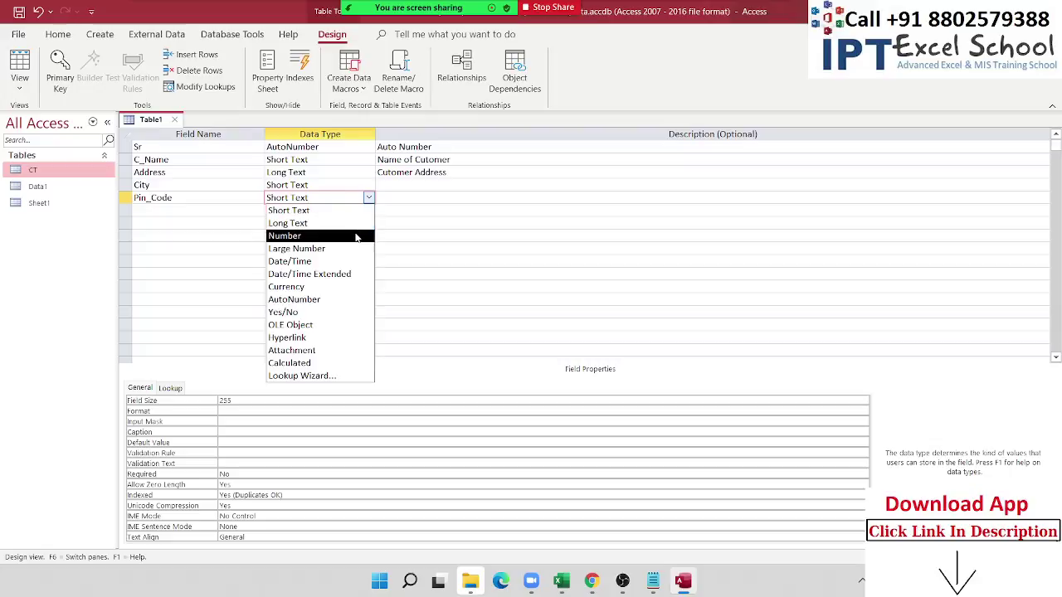
click(356, 235)
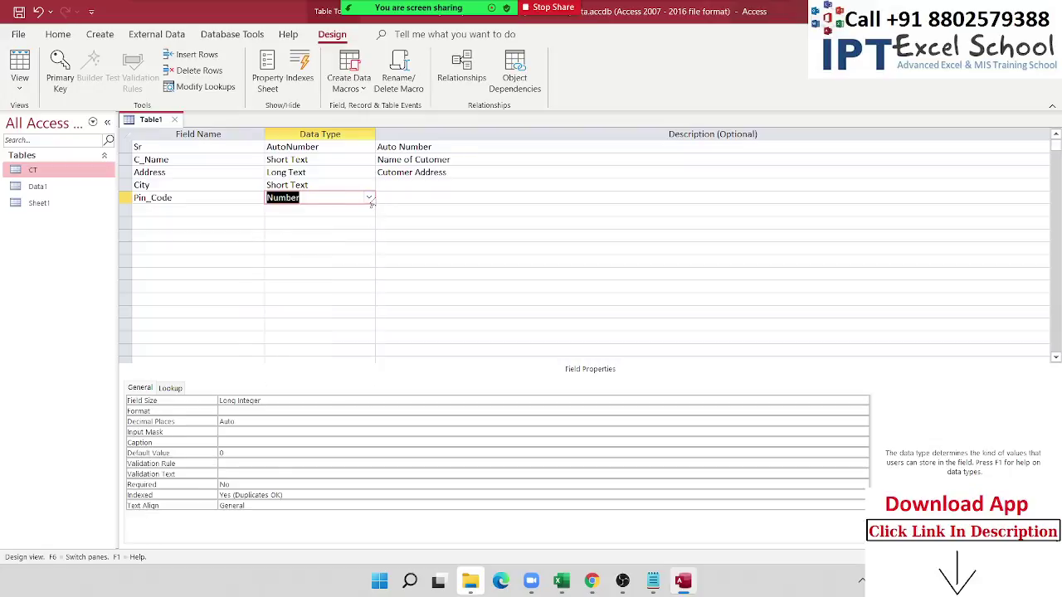
click(377, 200)
click(368, 198)
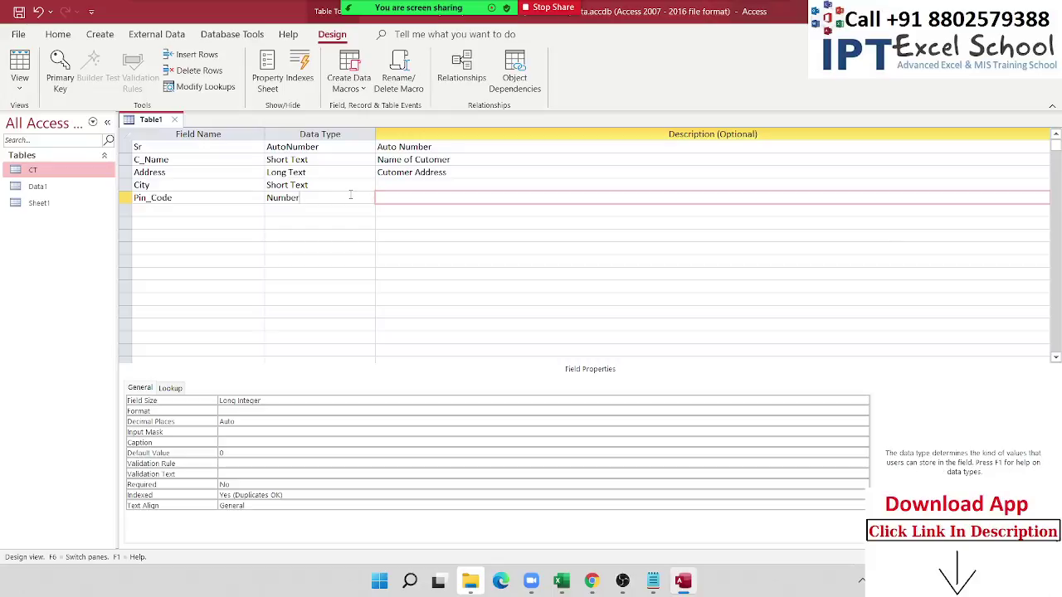
click(368, 198)
click(352, 208)
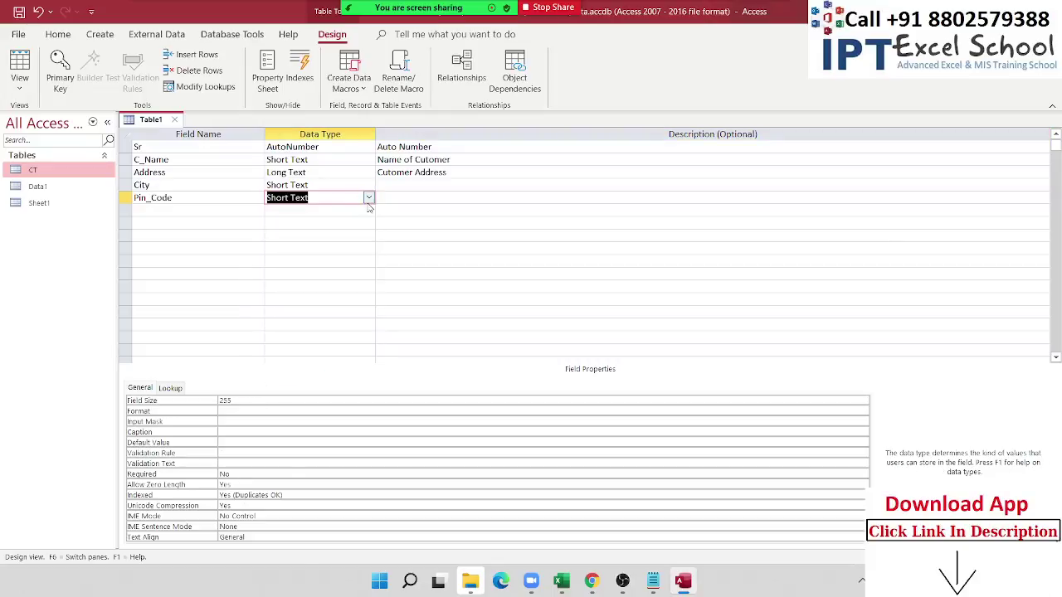
click(368, 198)
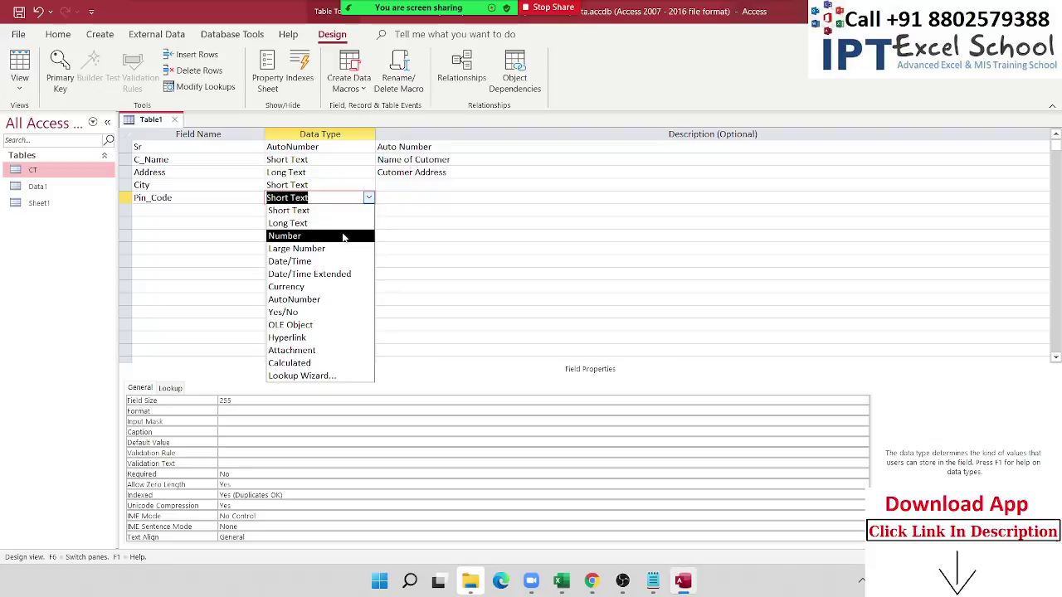
click(338, 249)
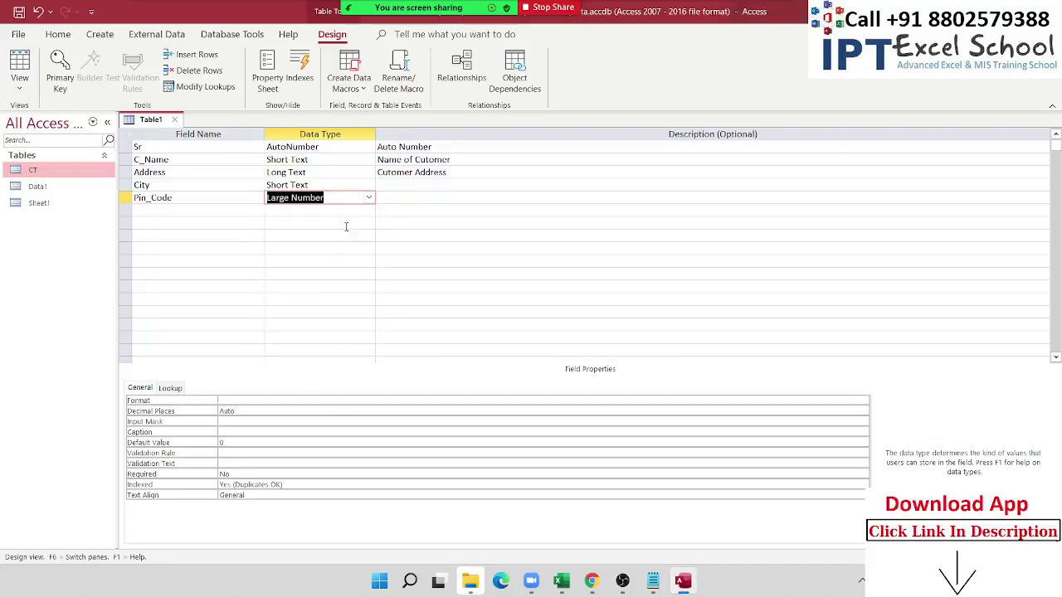
- Enter 'Area Pin Code' as Pin_Code's description
click(389, 199)
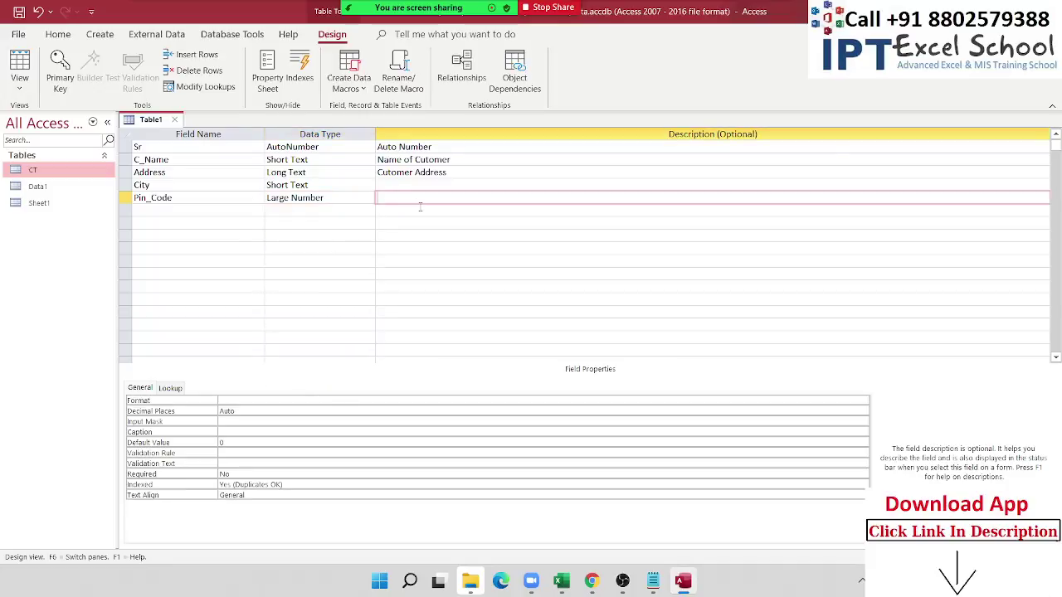
text(Area )
text(Pi)
text(n Code)
click(337, 198)
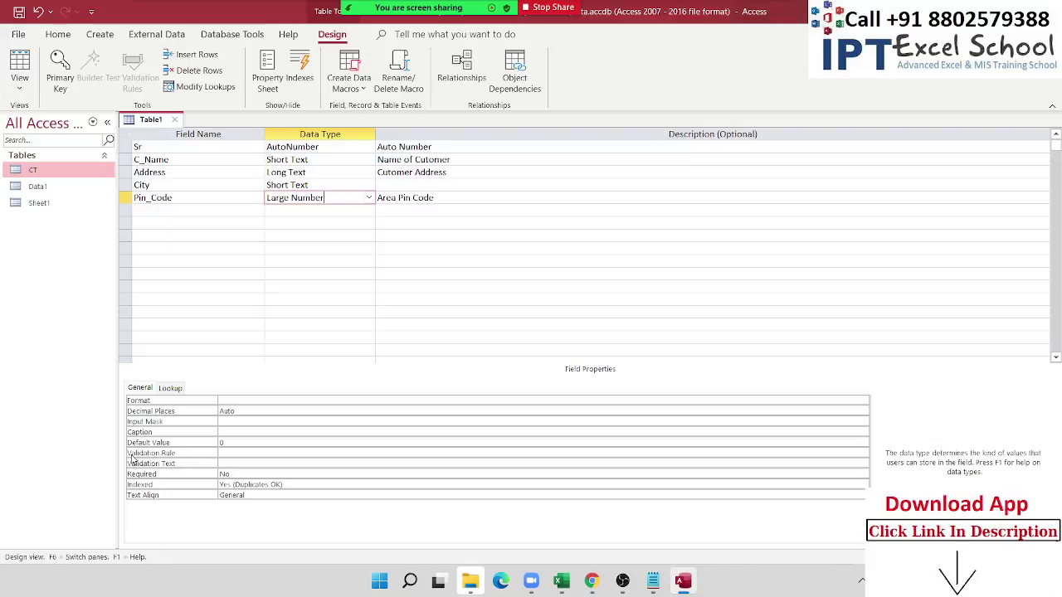
- Set Pin_Code's Validation Rule to Len([PIN_Code])=6 and Validation Text to 'Please Enter Valide Pin'
click(228, 455)
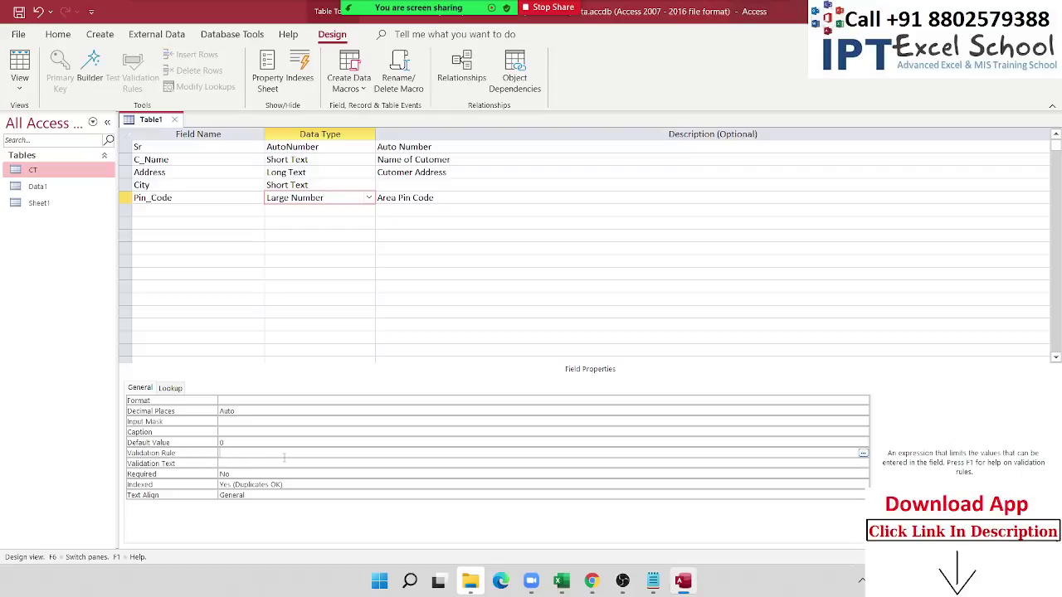
text(=)
key(BackSpace)
text(Le)
text(n()
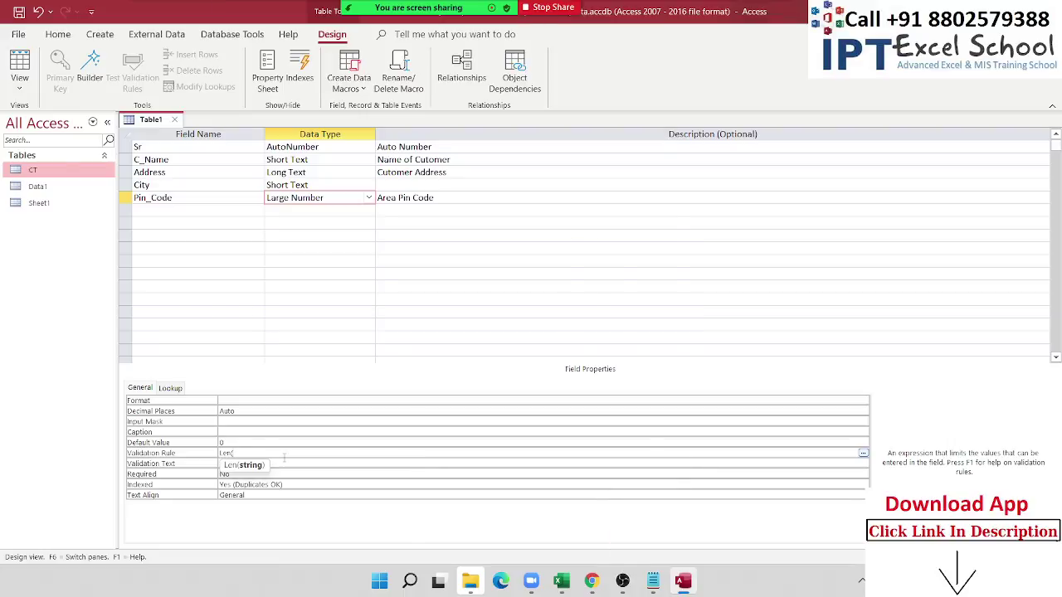
text(pin)
key(BackSpace)
key(BackSpace)
key(BackSpace)
text(P)
text(IN_)
text(Code)
text())
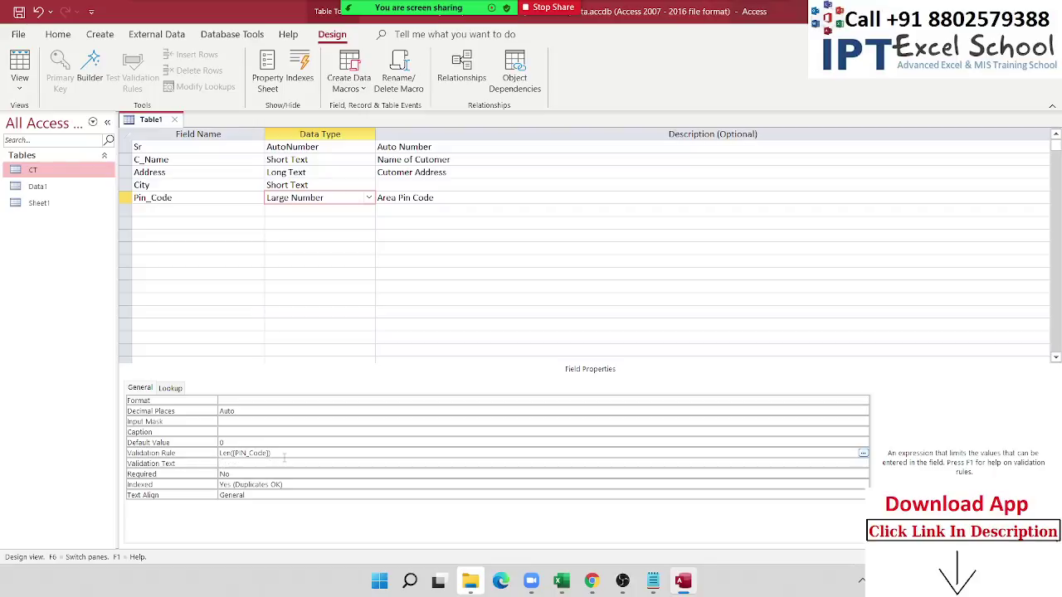
text(=)
text(6)
key(Return)
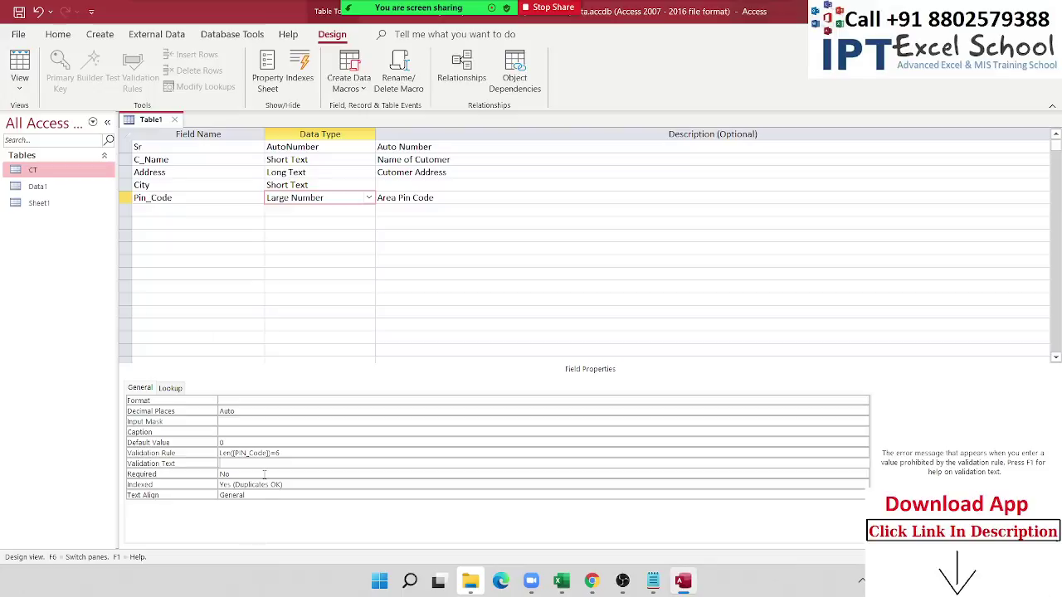
text(Ple)
text(ase En)
text(ter Vali)
text(de Pin)
- Add a Mobile field with the Short Text data type
click(205, 209)
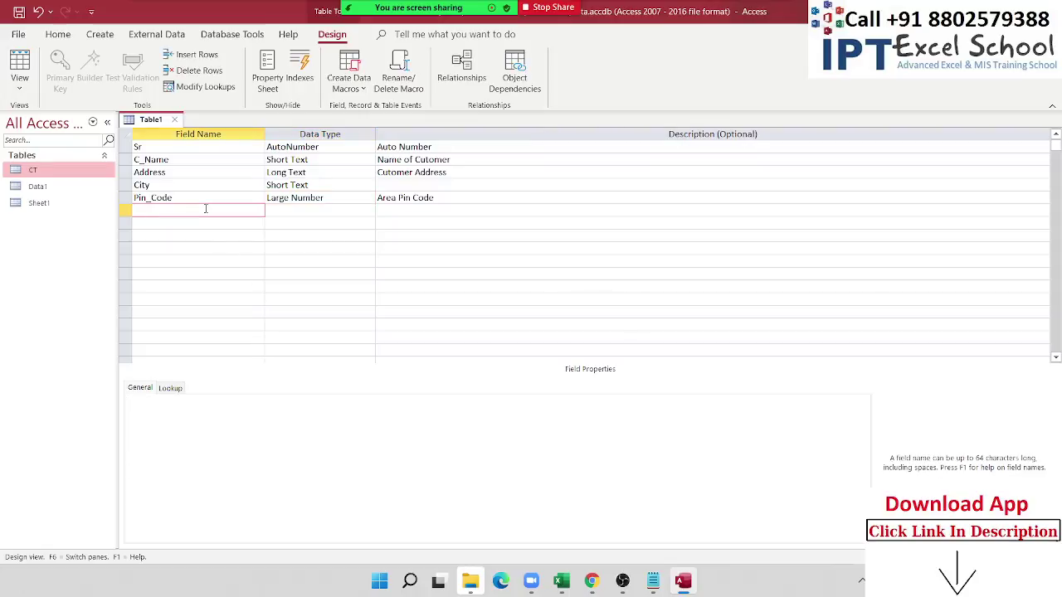
text(Mobile)
key(Tab)
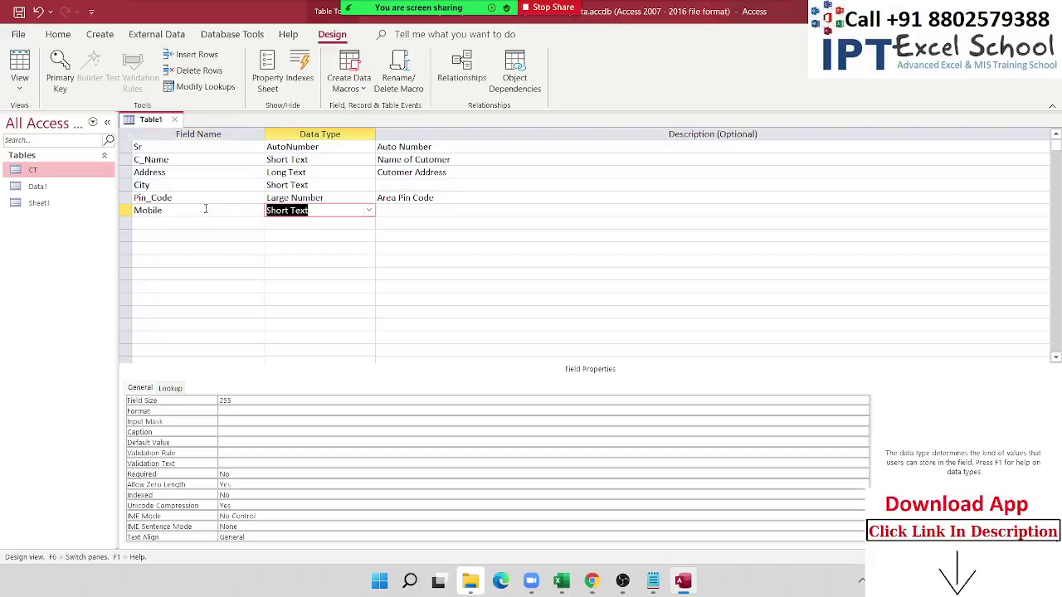
key(Tab)
- Add an Amt field of type Number with Field Size Double
key(Tab)
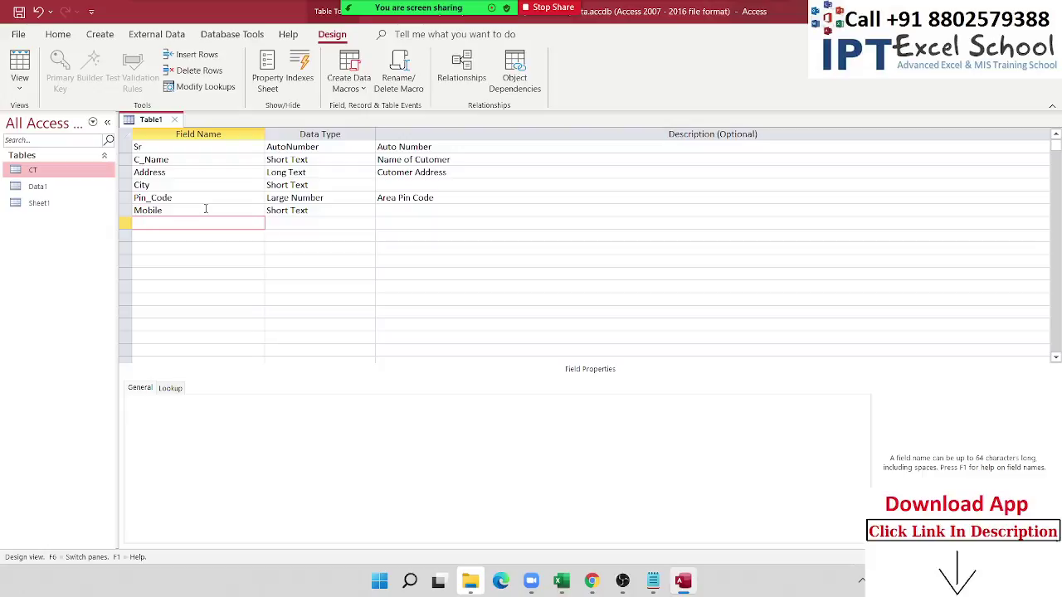
text(Amt)
key(Tab)
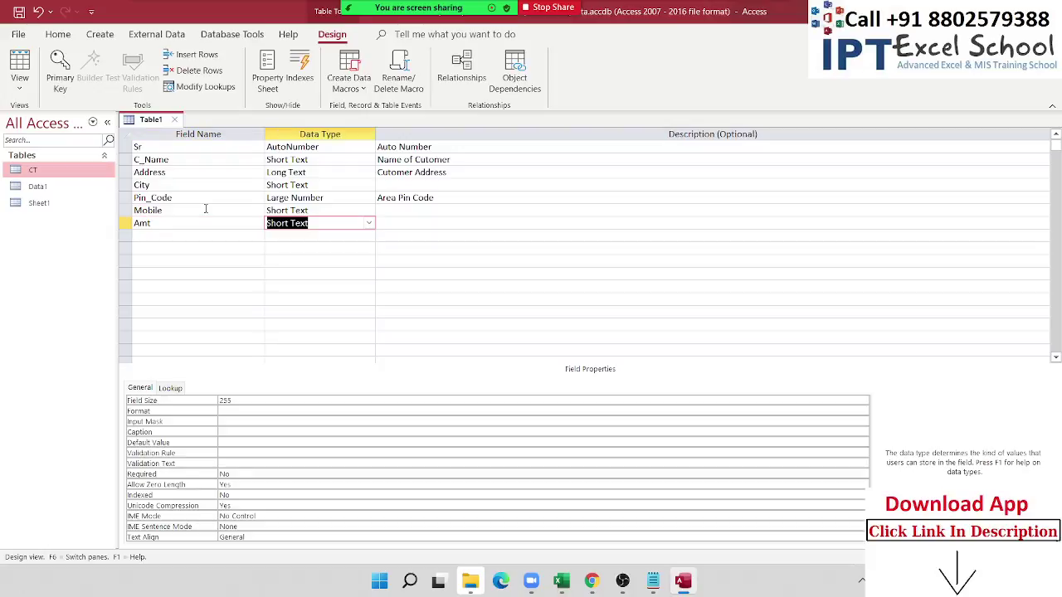
text(number)
key(Tab)
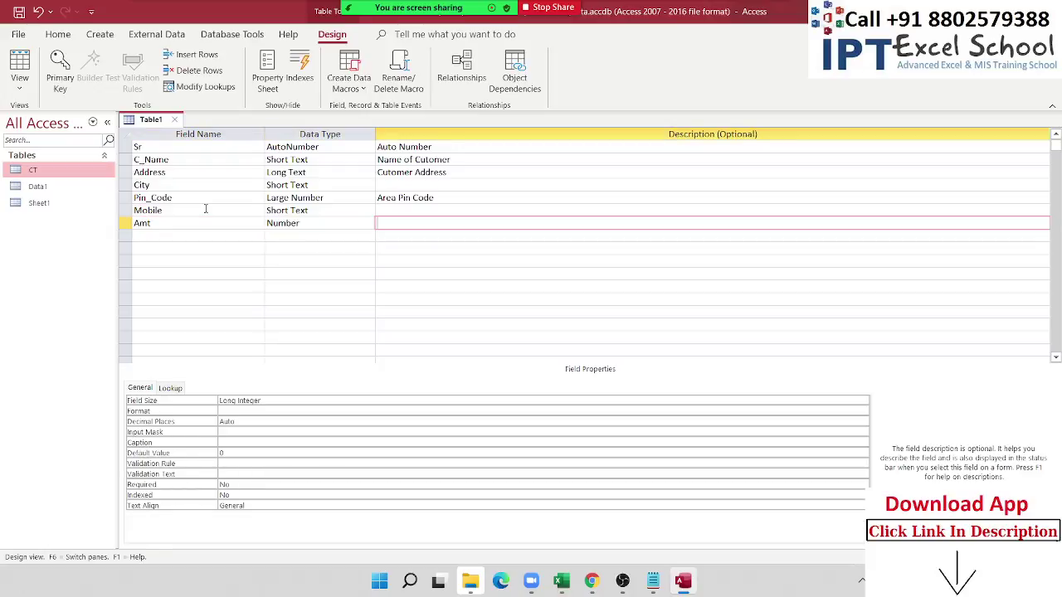
key(shift+Tab)
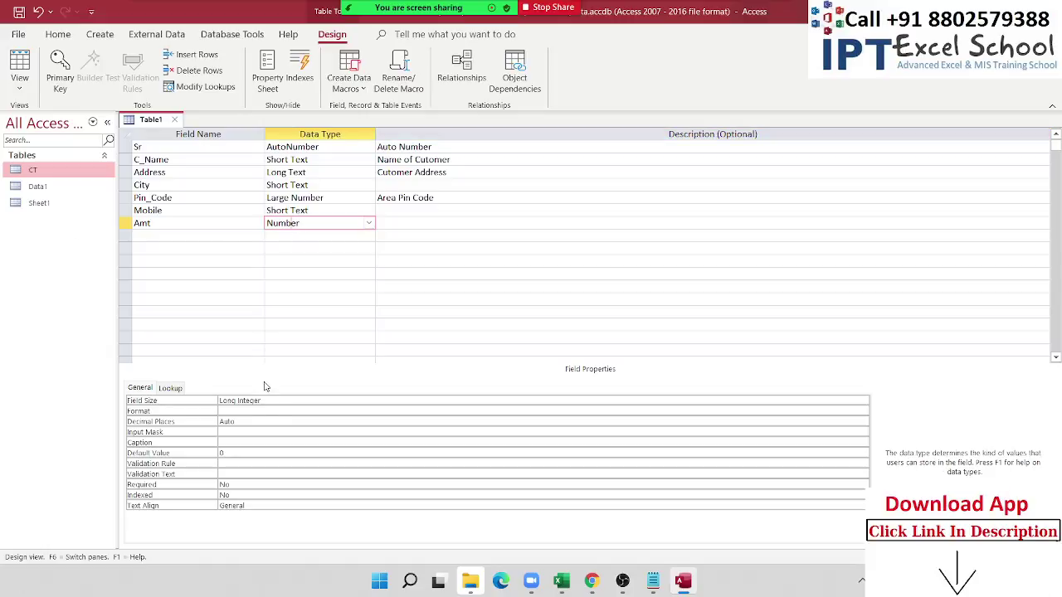
click(255, 404)
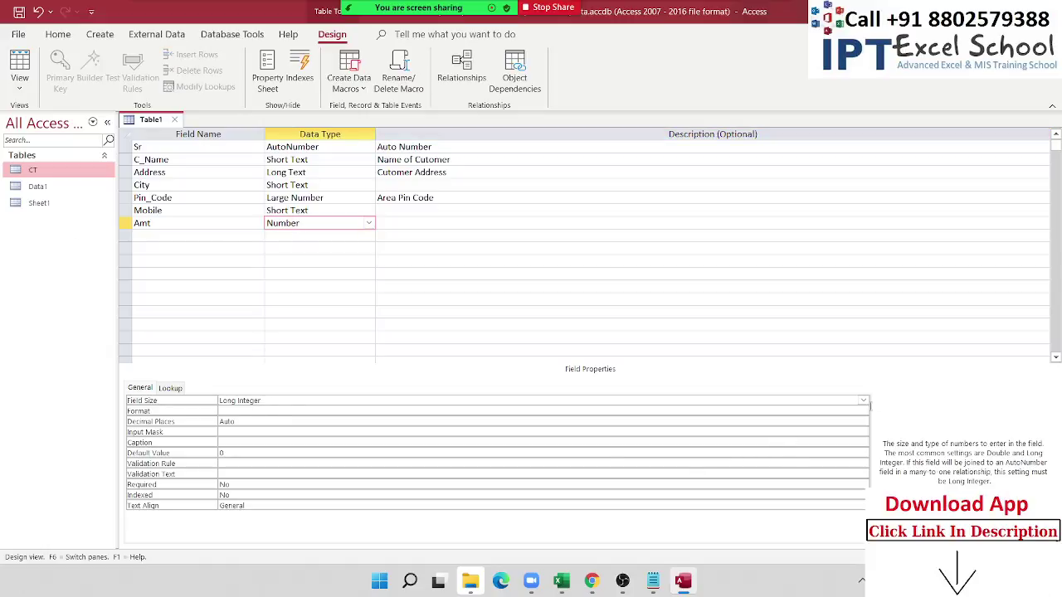
click(863, 402)
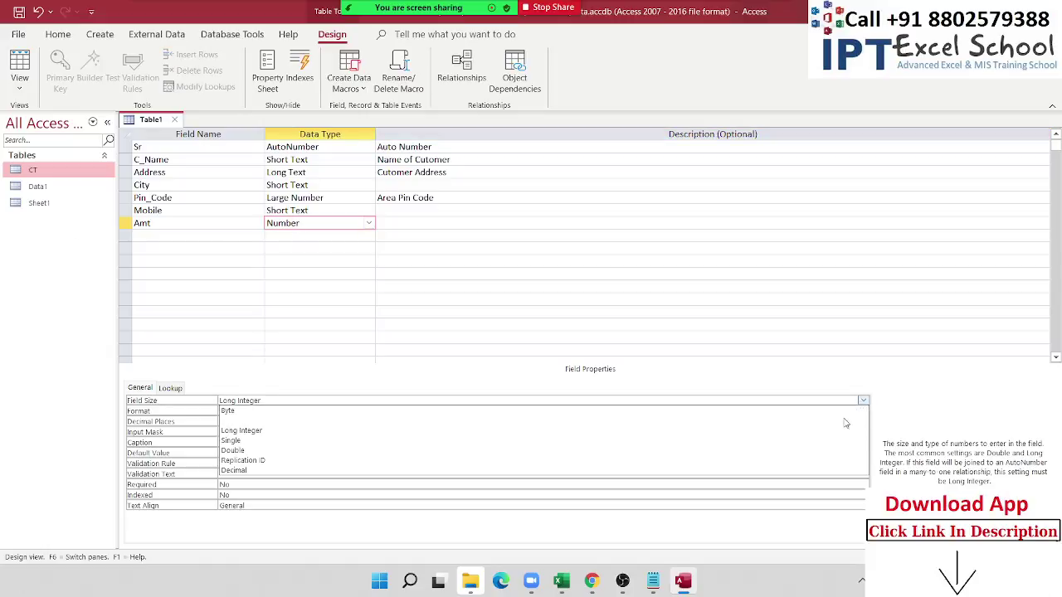
click(835, 448)
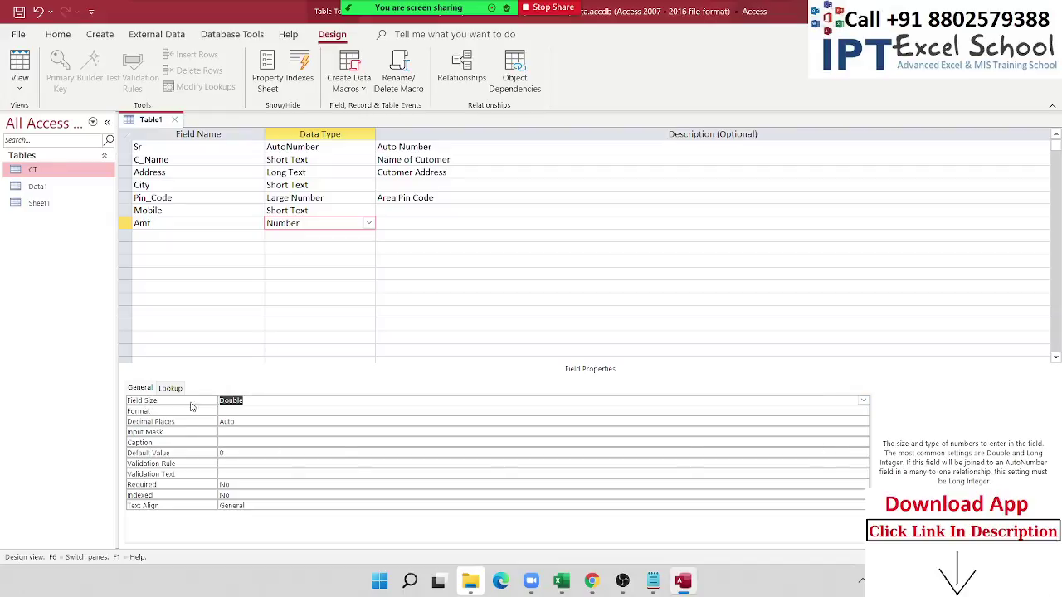
- Save the new table as FData, accepting a primary key and the newer-data-type warning
click(313, 259)
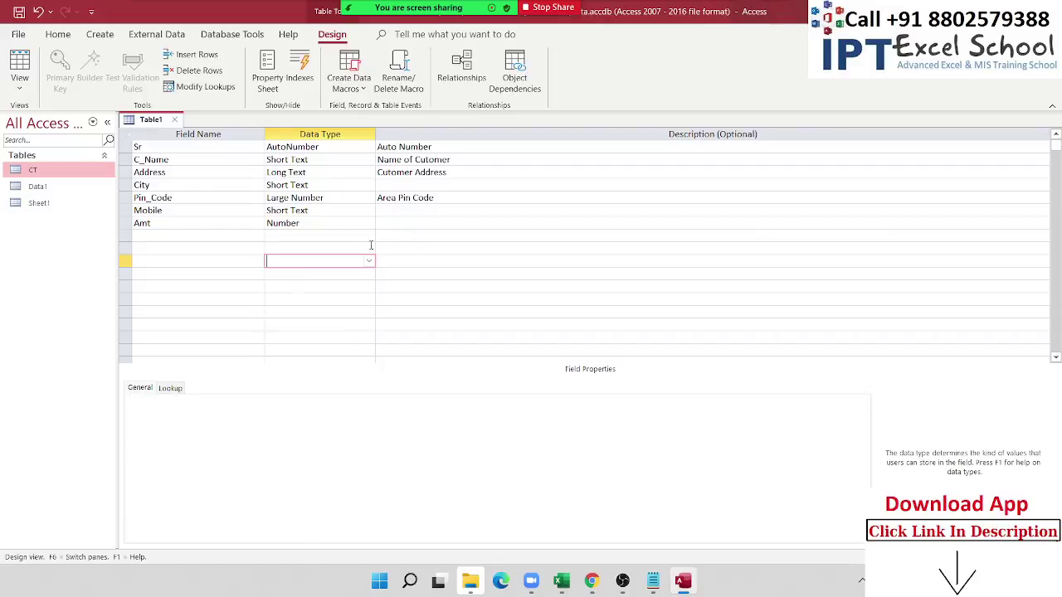
click(174, 119)
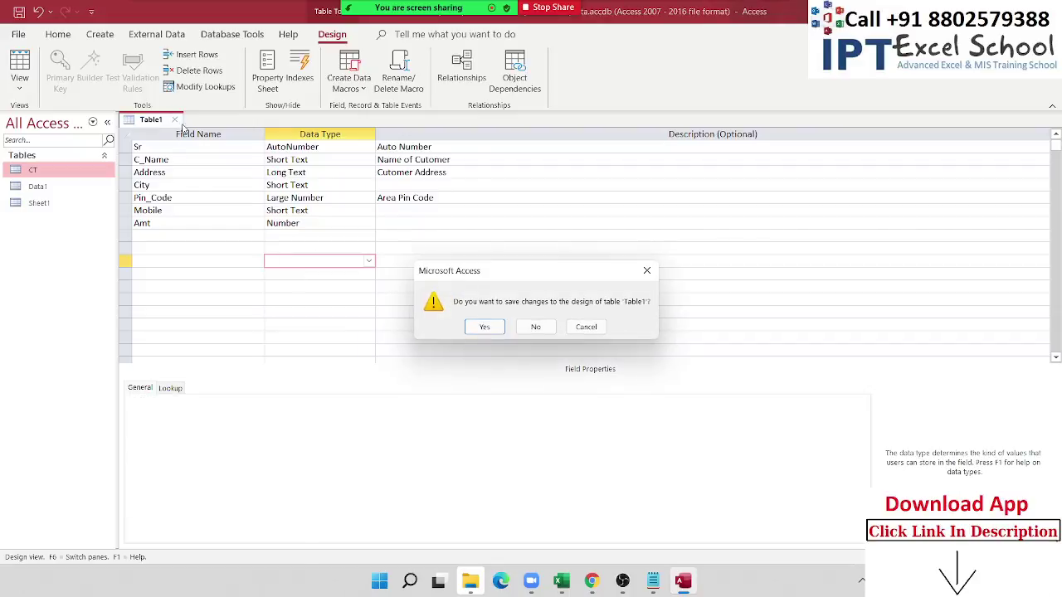
click(491, 331)
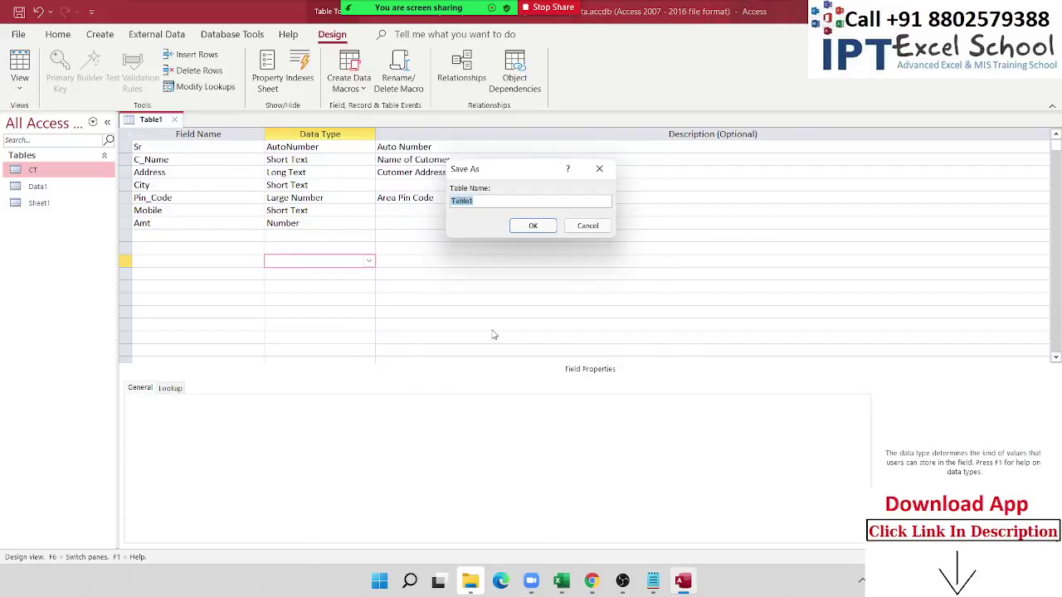
text(FData)
click(533, 226)
click(484, 337)
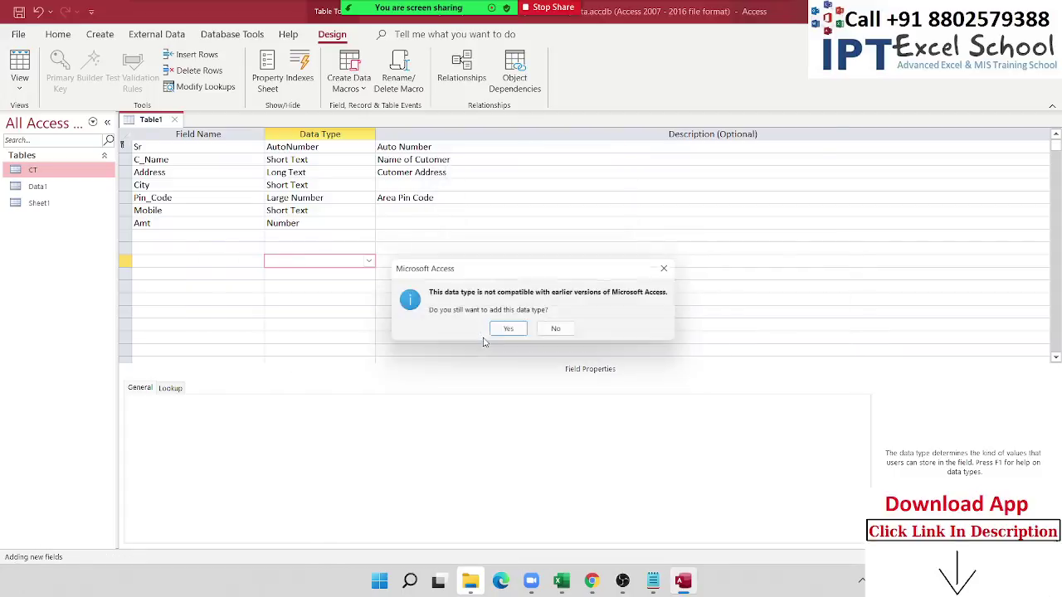
click(501, 333)
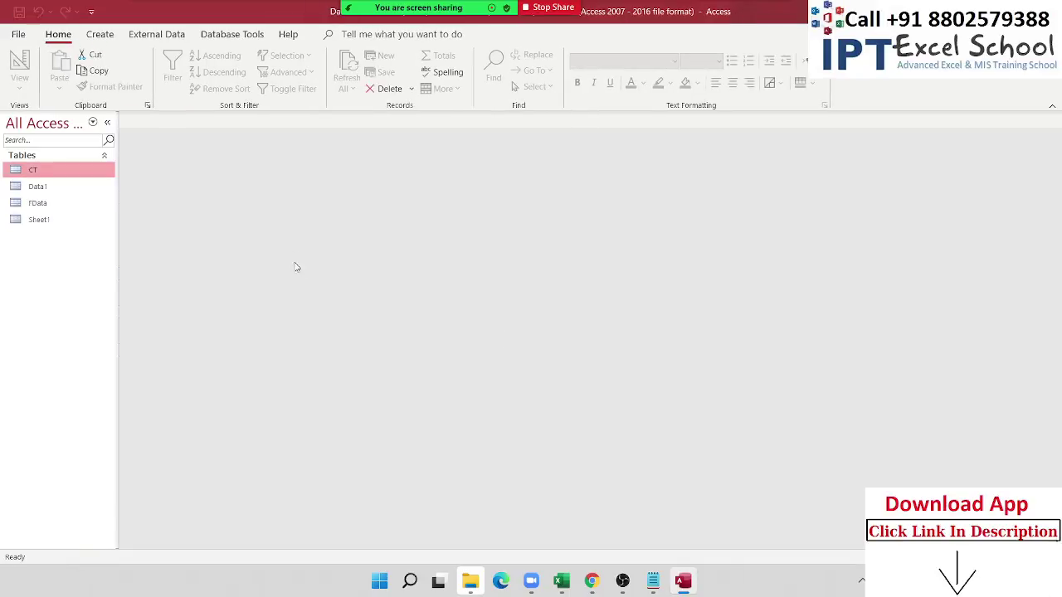
- Open FData and enter the first customer's name and address
double_click(46, 204)
key(Tab)
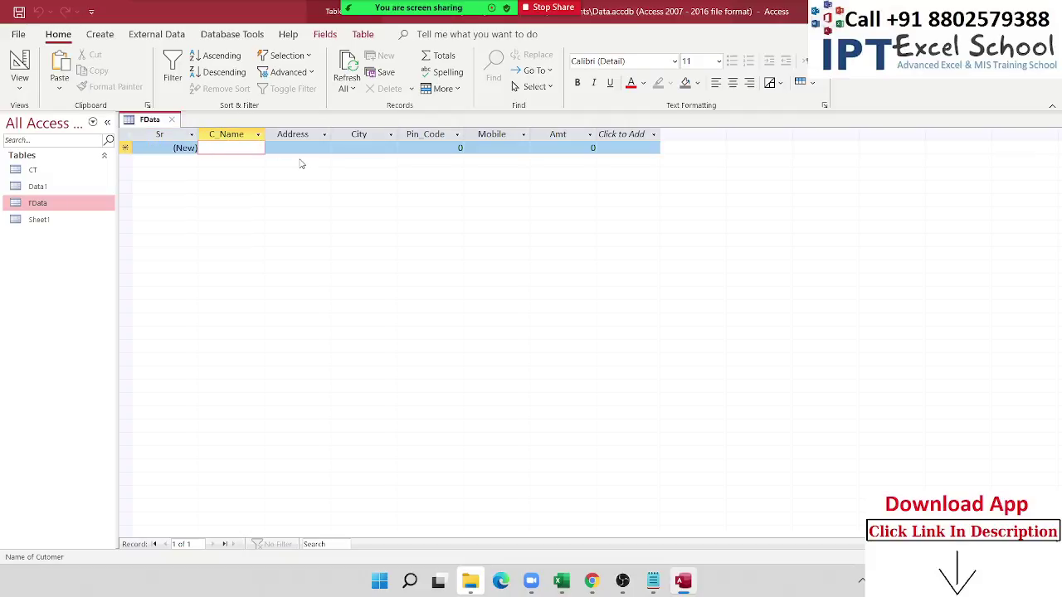
text(Puja)
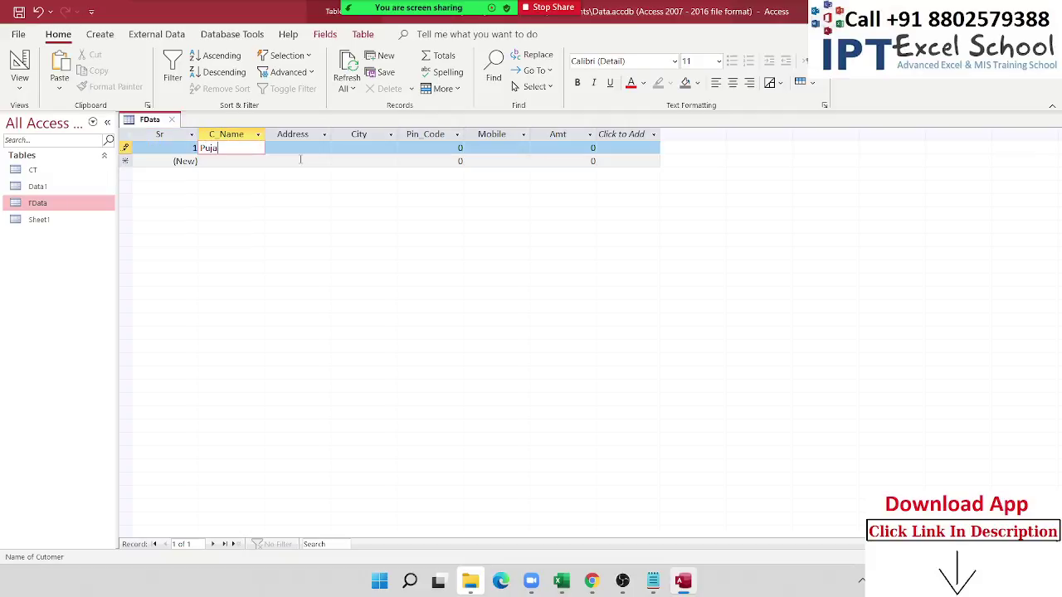
key(Tab)
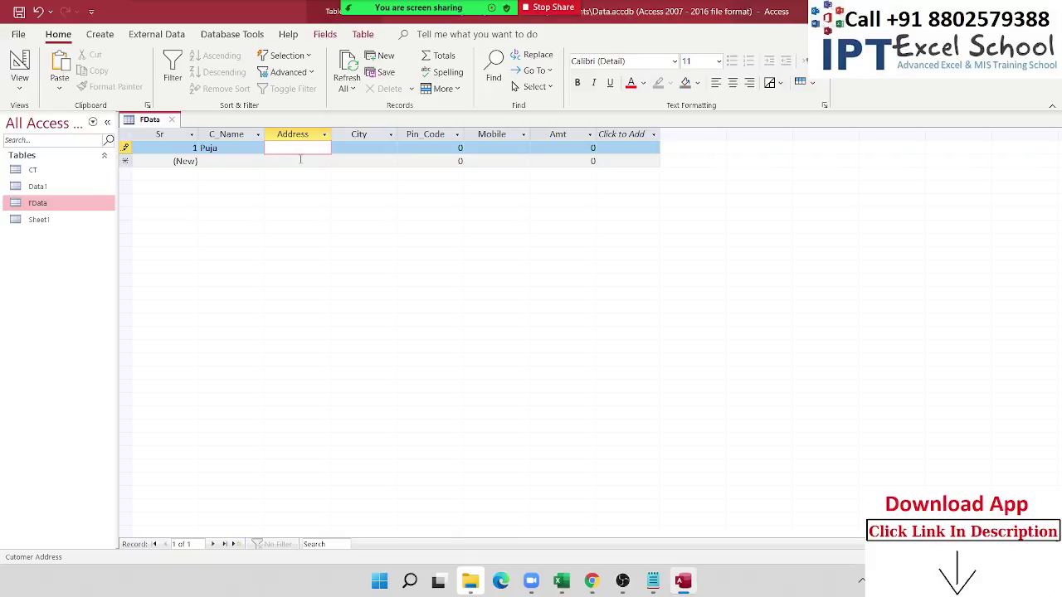
text(F201)
key(Tab)
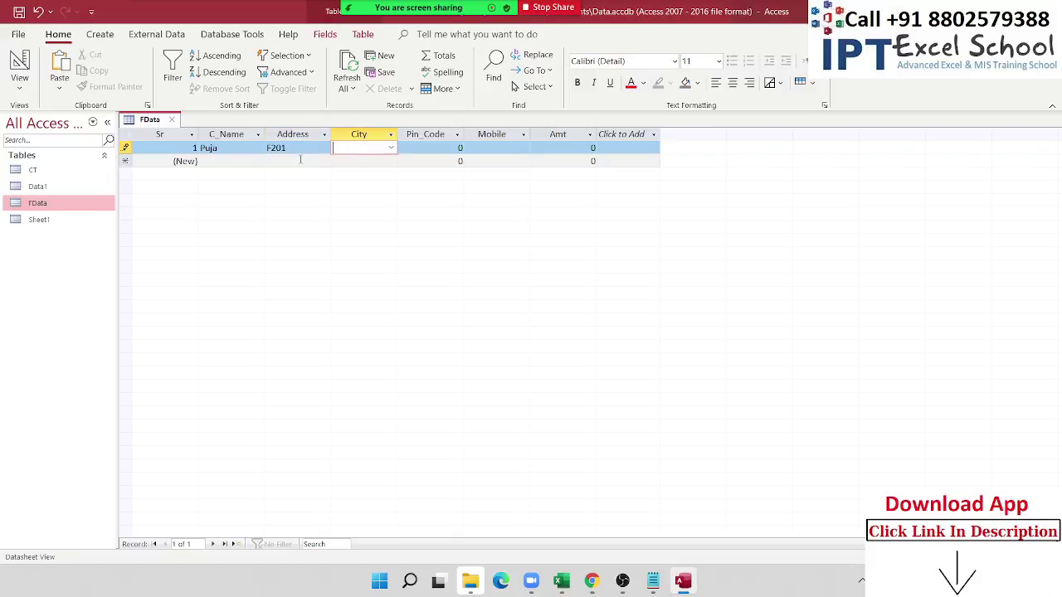
- Set City to Pune, then fill in the pin code, mobile number and Amt 2541
click(391, 148)
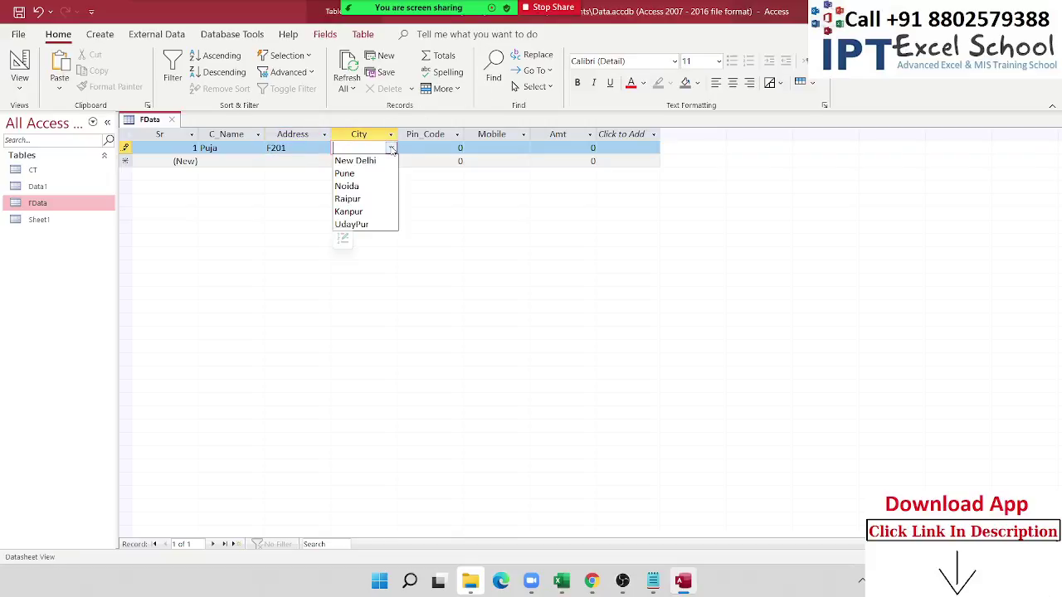
click(372, 178)
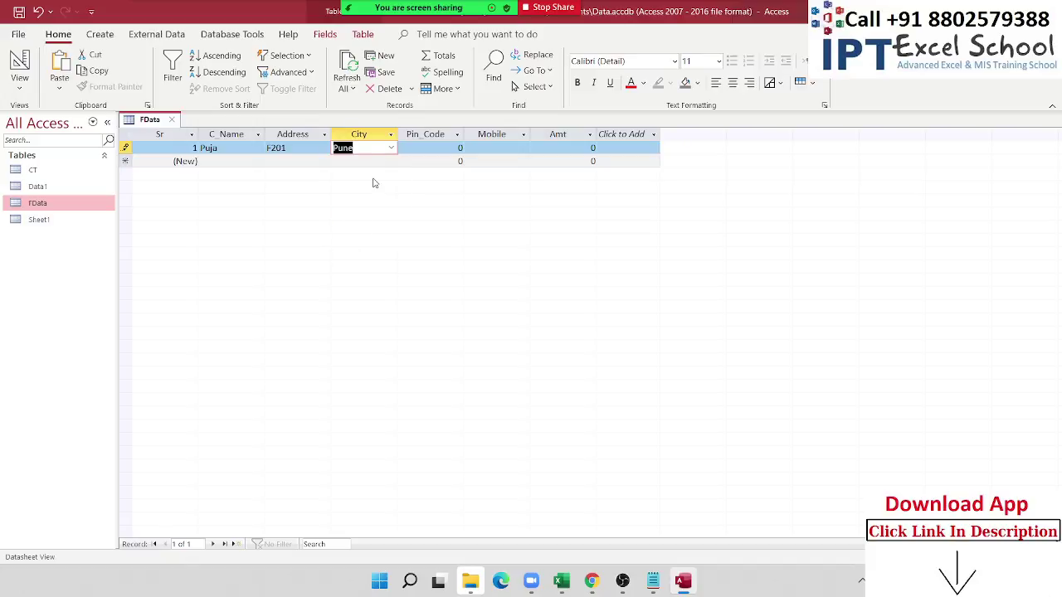
click(426, 149)
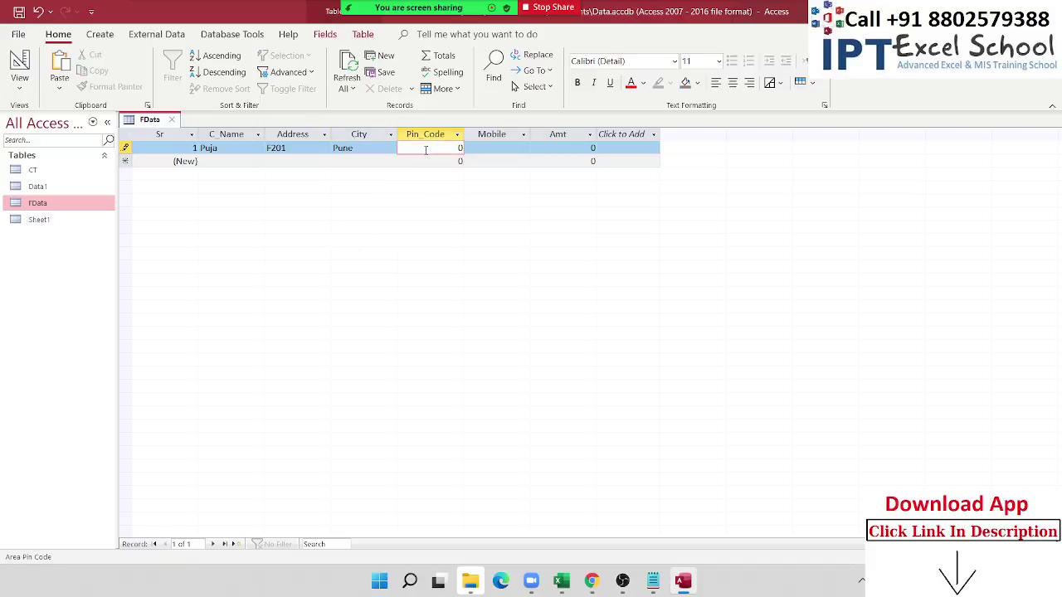
key(BackSpace)
text(0062)
key(Tab)
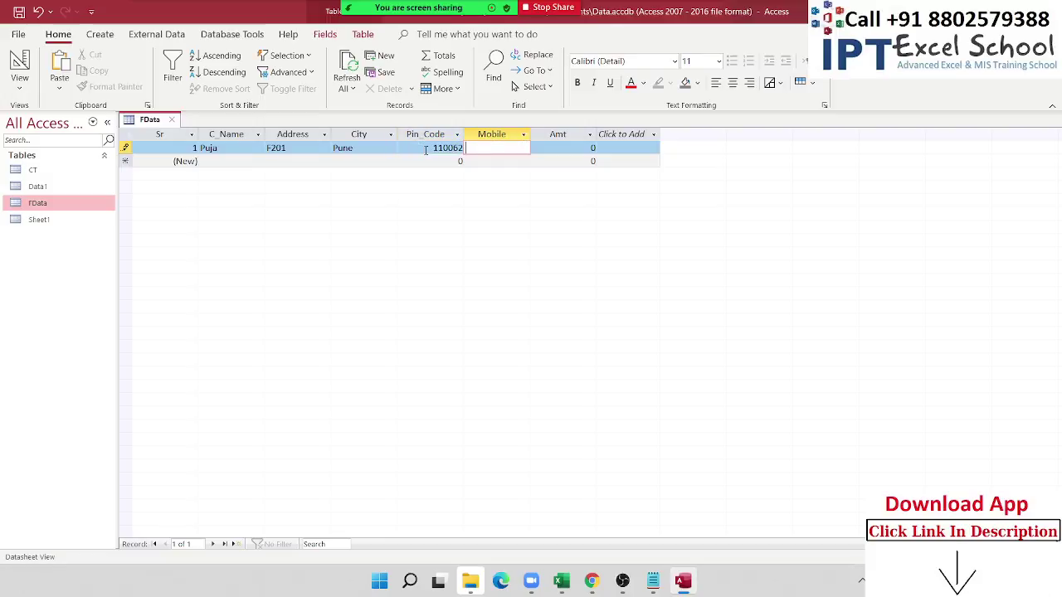
key(Tab)
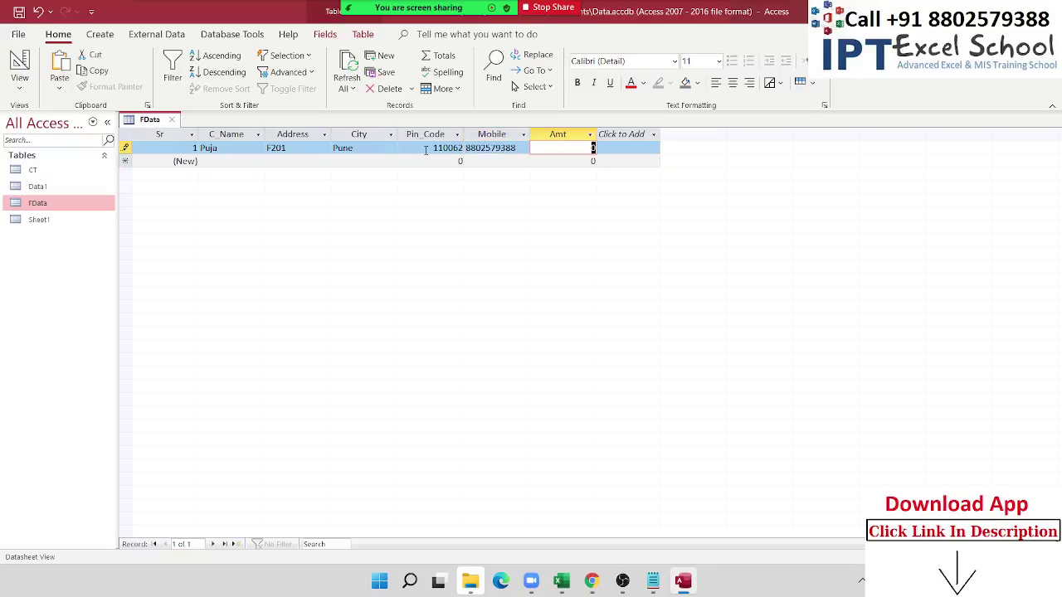
text(2541)
click(448, 148)
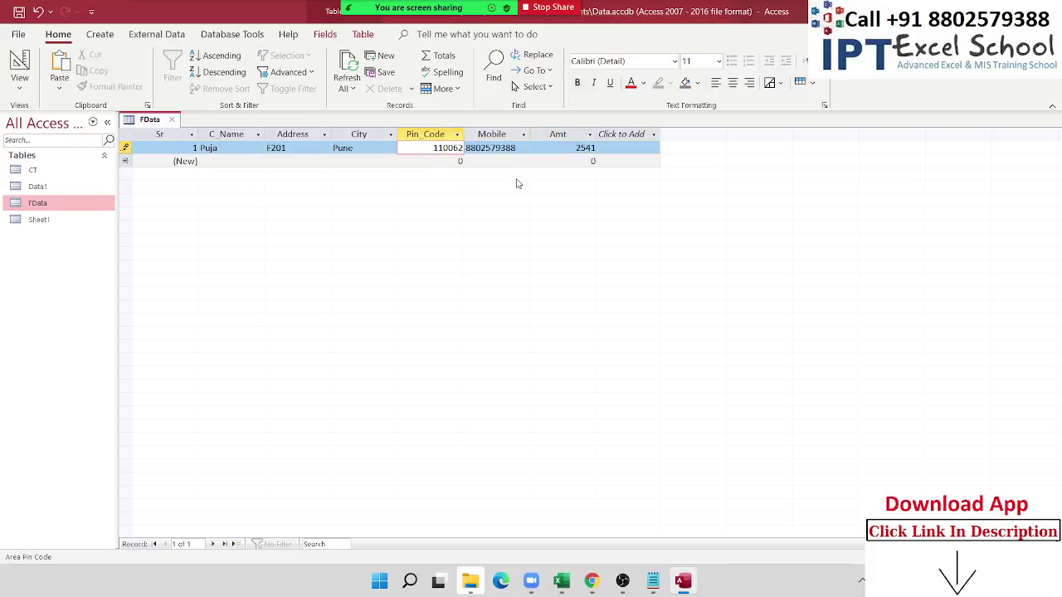
- Test Pin_Code validation with five- and seven-digit pins, restore 110062, and close FData
key(Return)
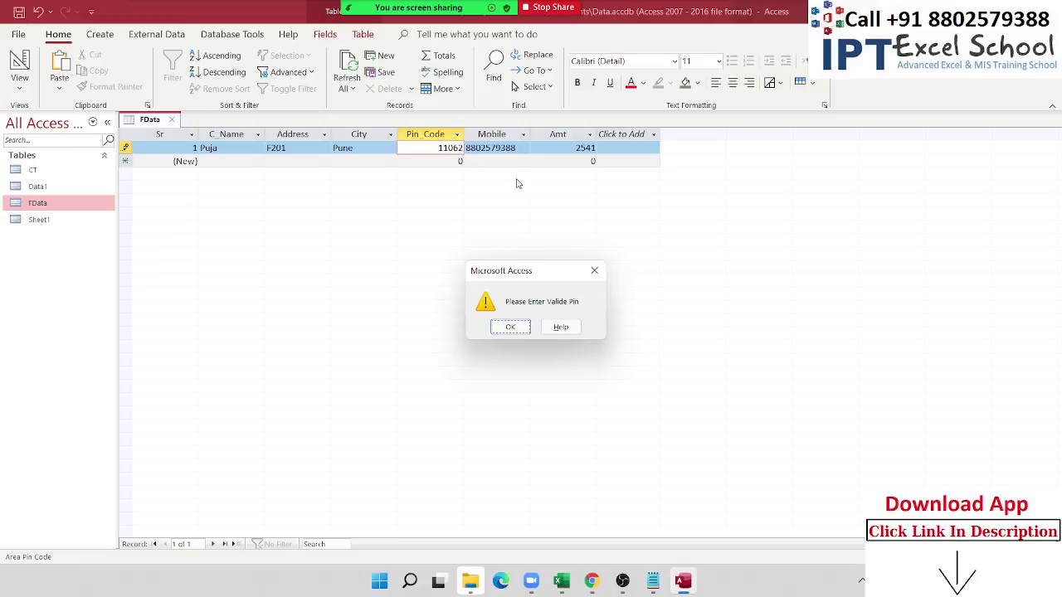
key(Return)
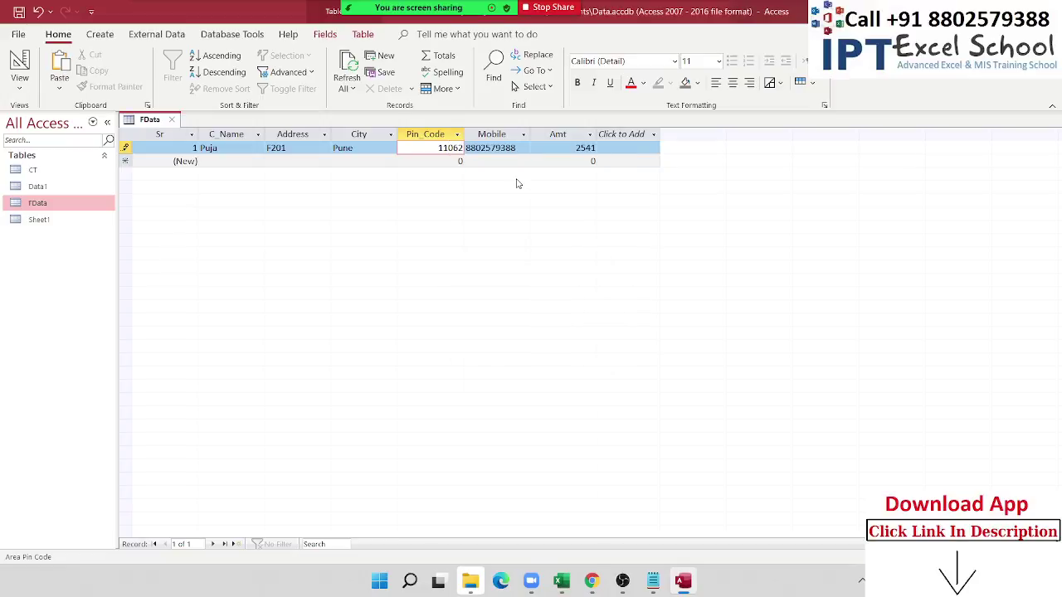
text(00)
key(Return)
key(Return)
key(BackSpace)
key(Return)
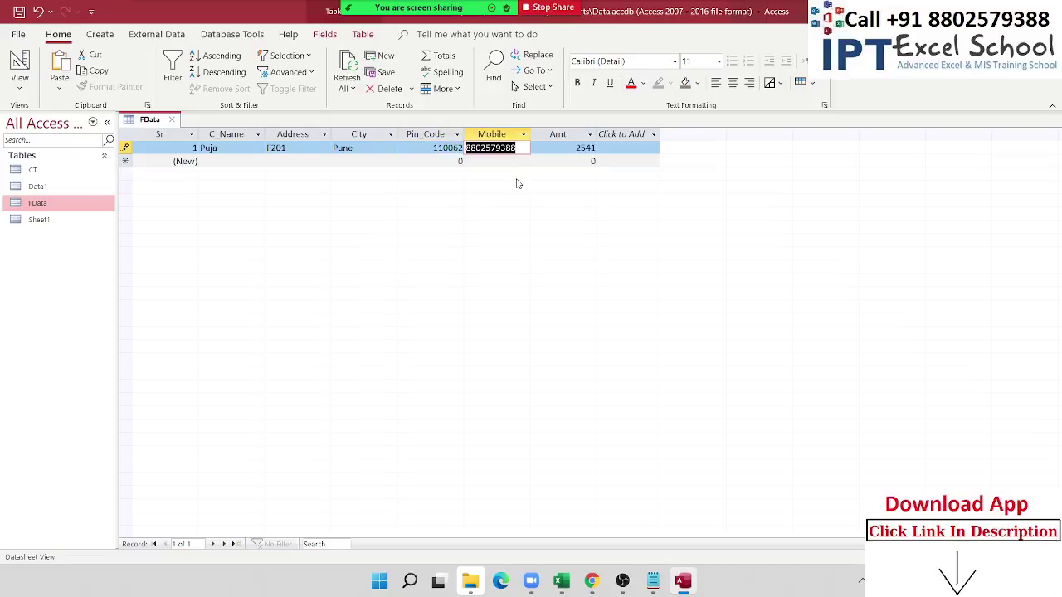
click(172, 119)
- Reopen FData in Design view and change Pin_Code's data type to Short Text
right_click(47, 212)
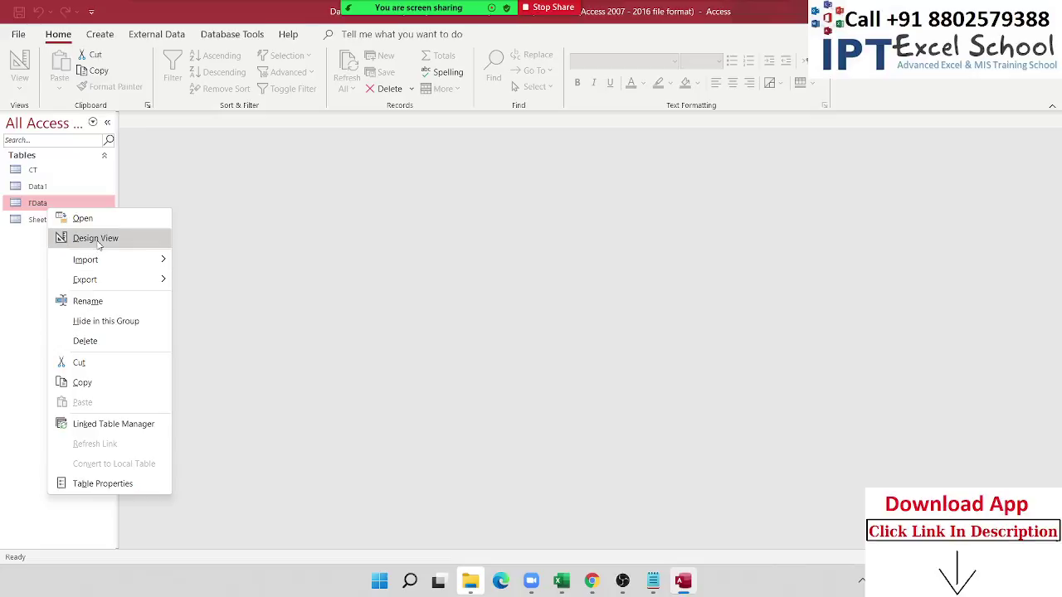
click(95, 239)
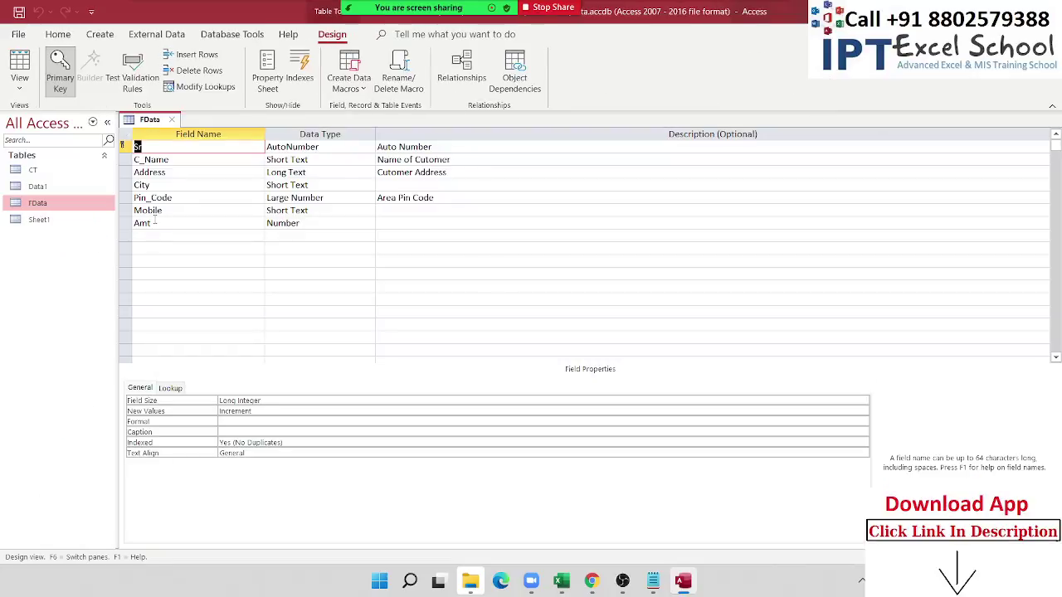
click(160, 198)
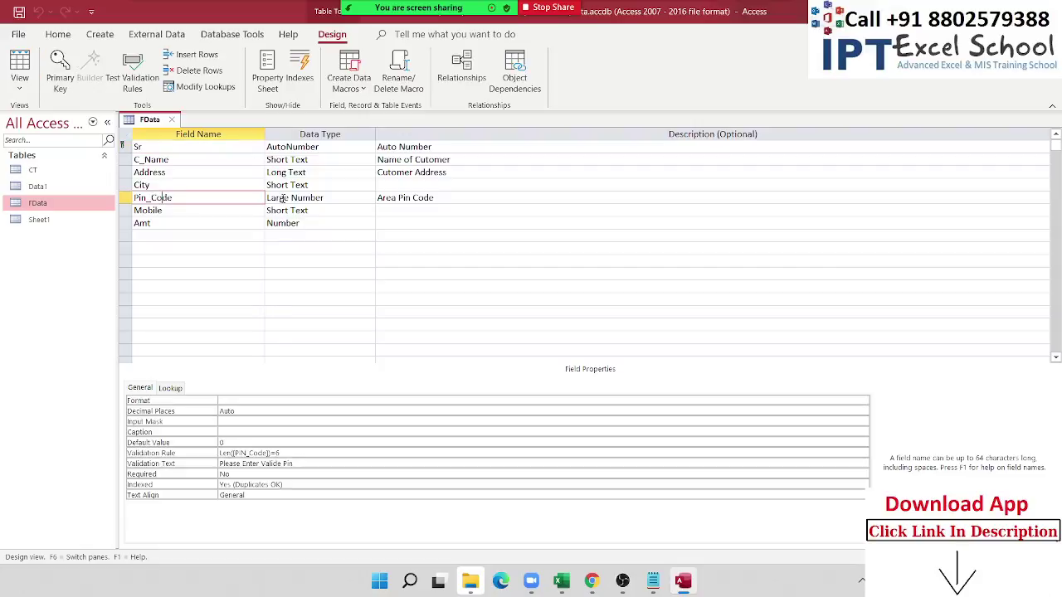
click(396, 199)
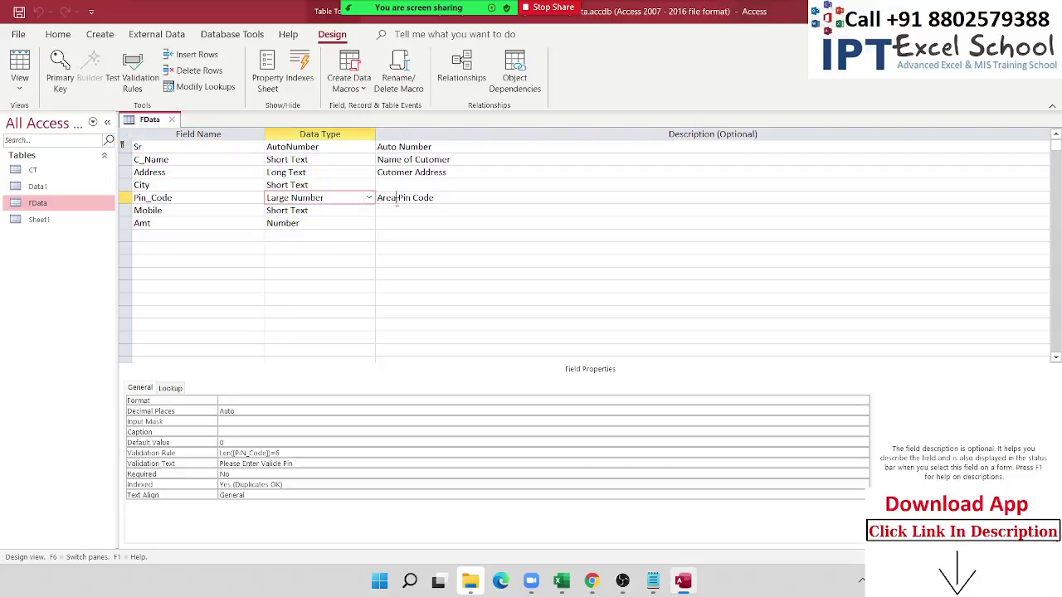
click(335, 204)
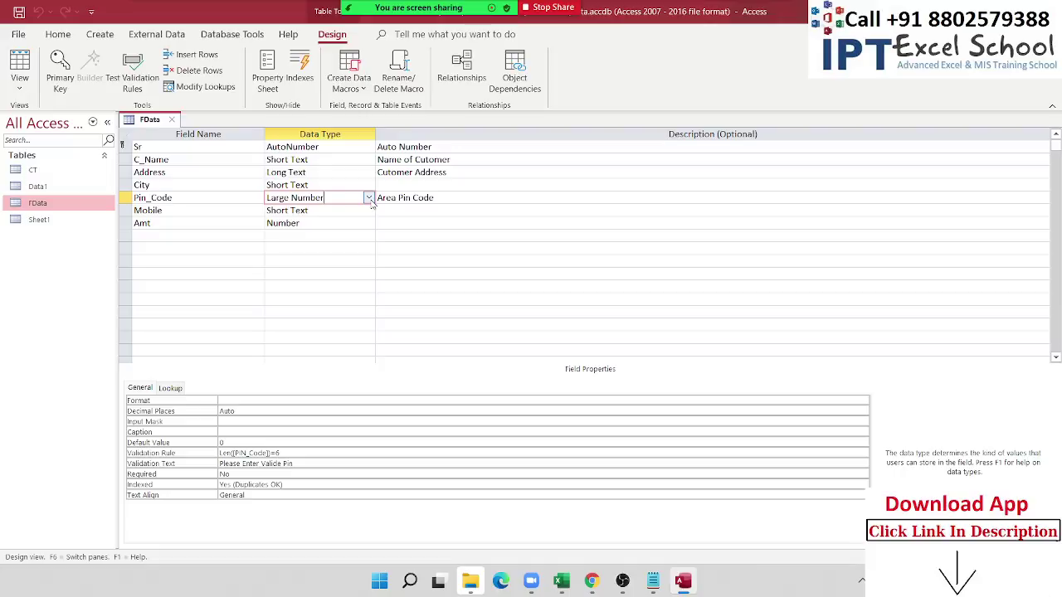
click(369, 198)
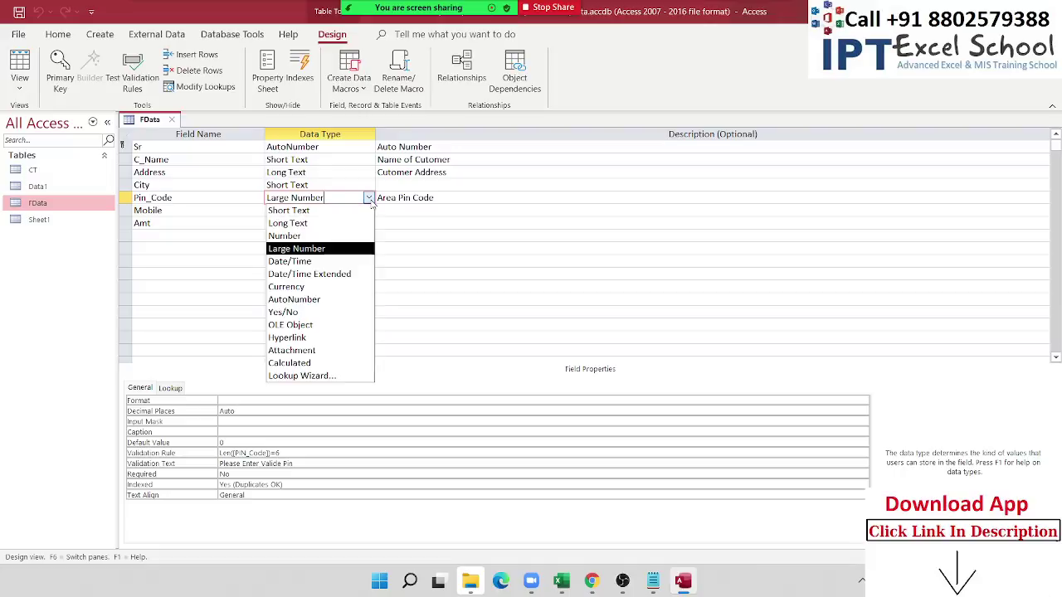
click(362, 209)
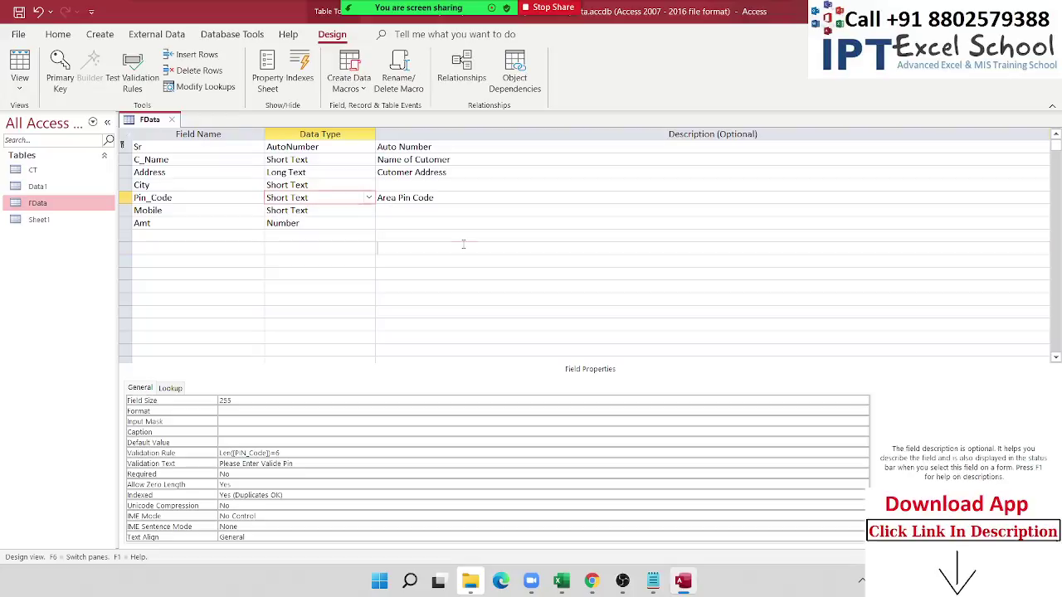
click(390, 248)
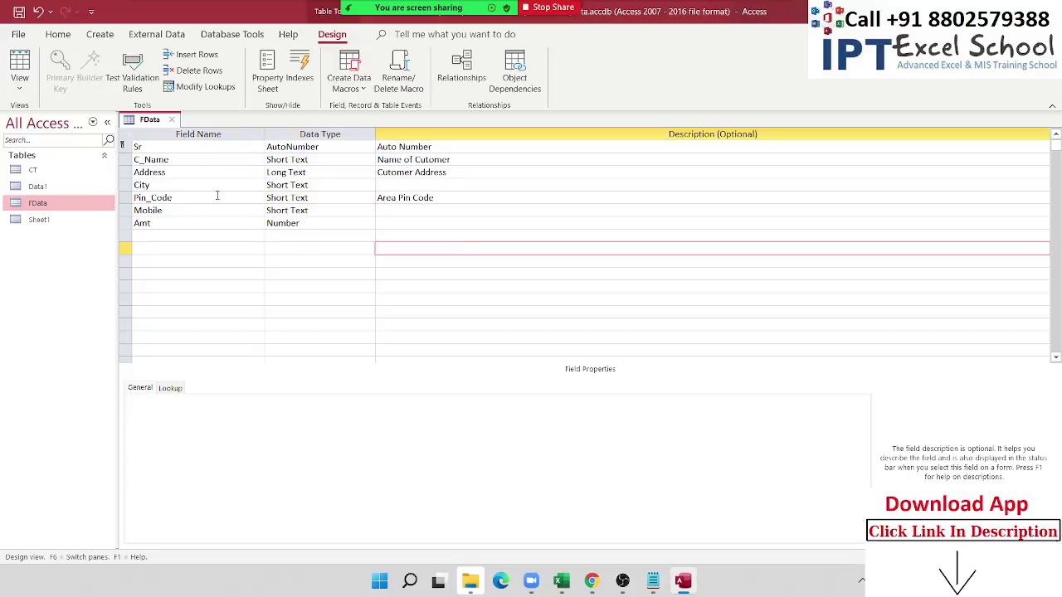
click(381, 209)
click(383, 198)
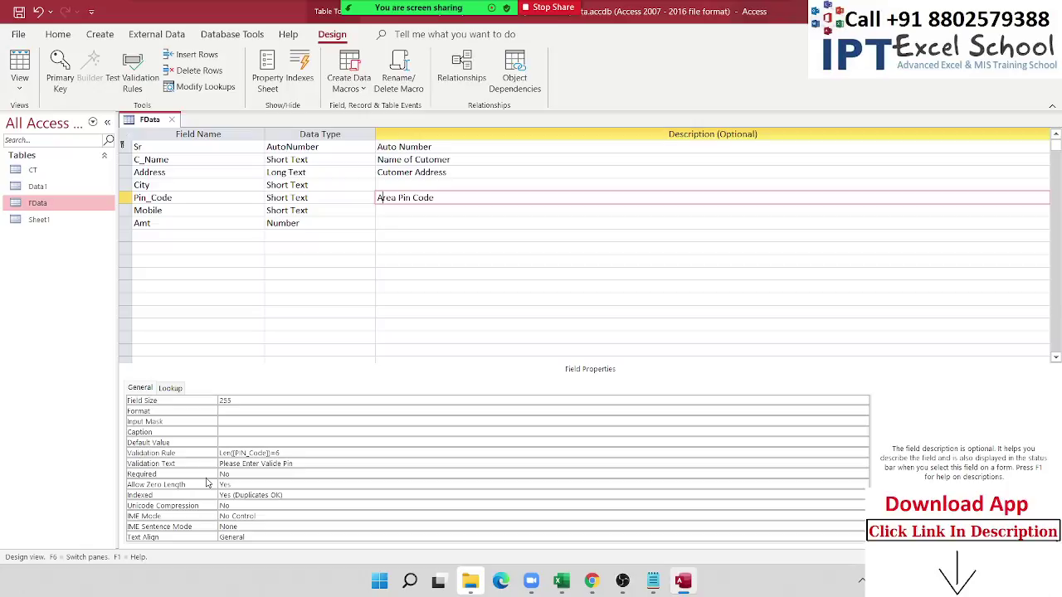
click(151, 464)
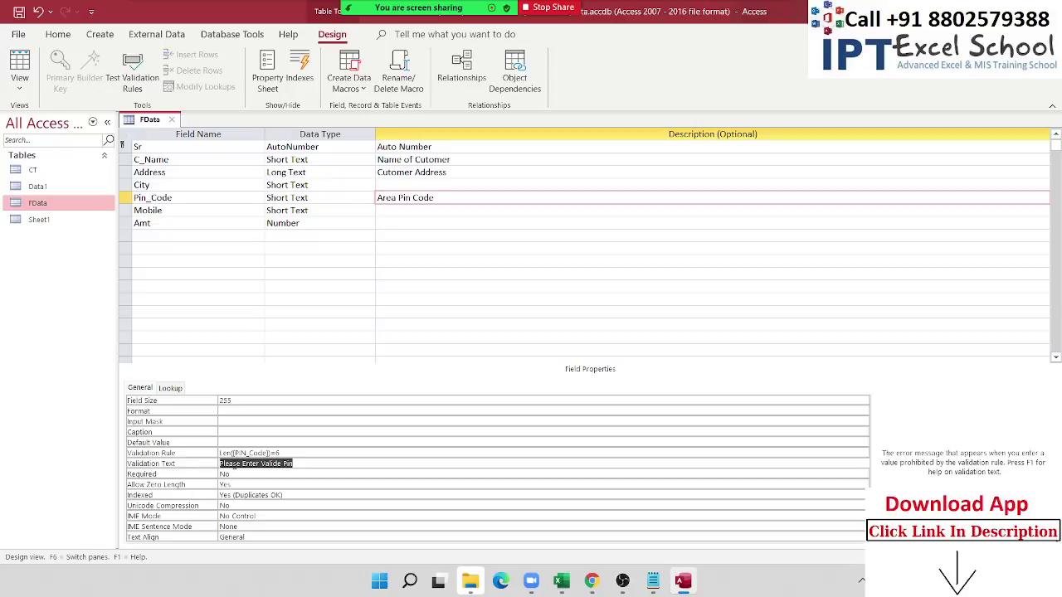
click(235, 464)
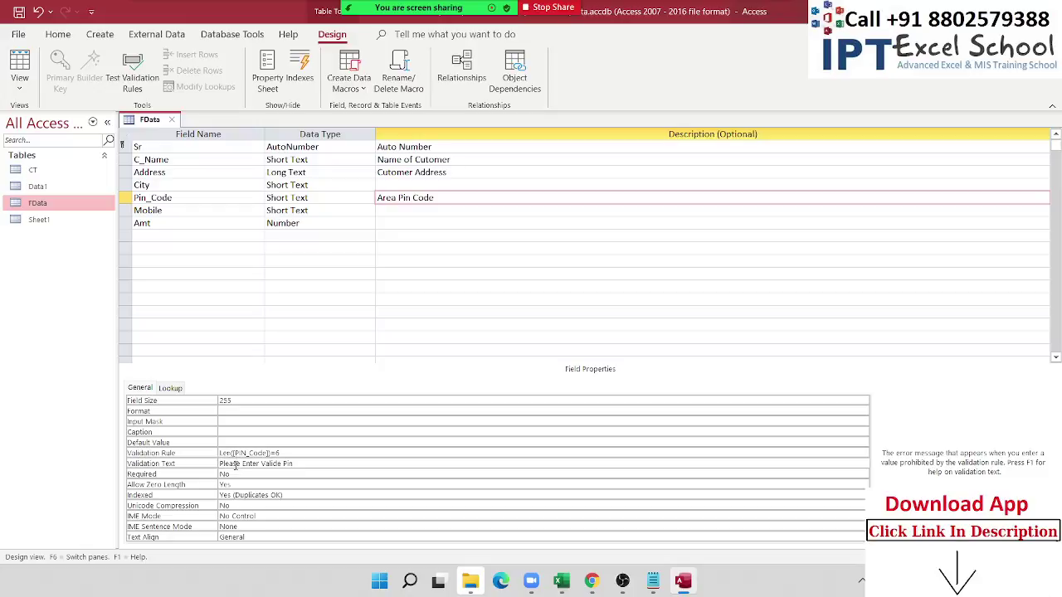
double_click(229, 464)
click(235, 465)
double_click(230, 464)
double_click(240, 453)
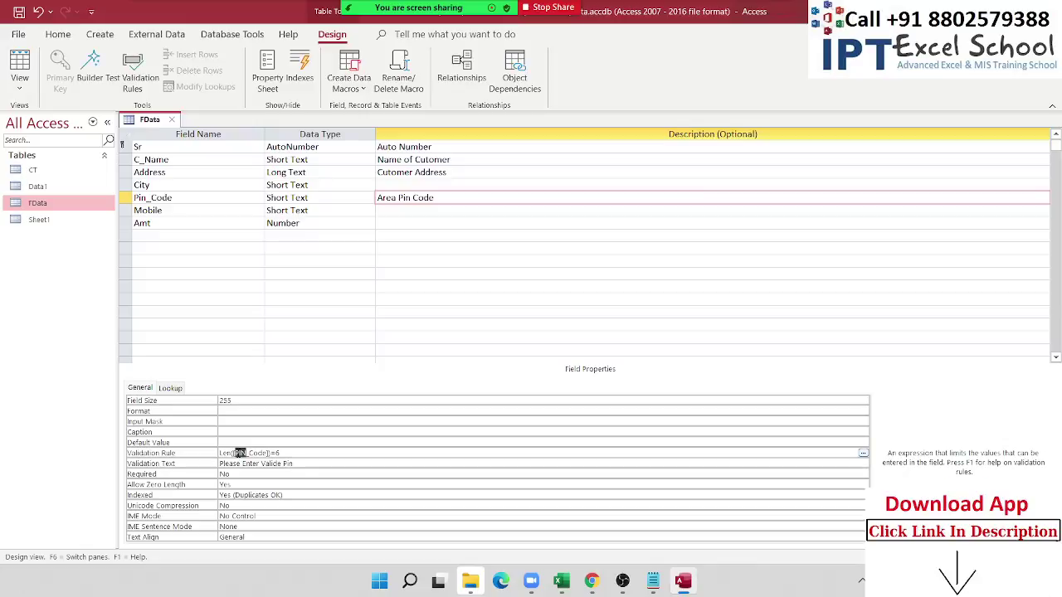
click(240, 453)
double_click(271, 463)
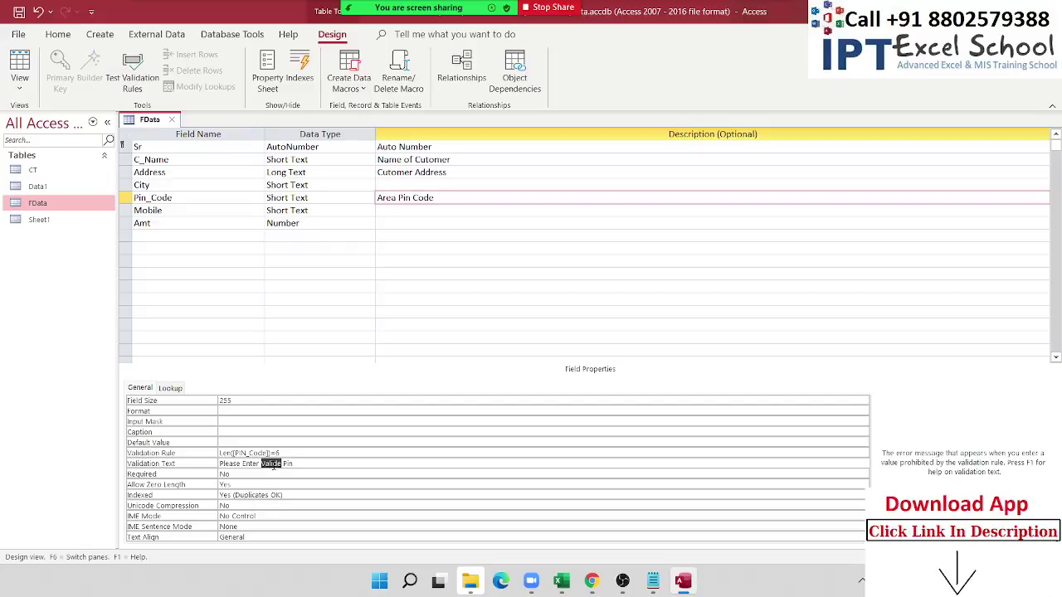
drag(293, 463, 221, 463)
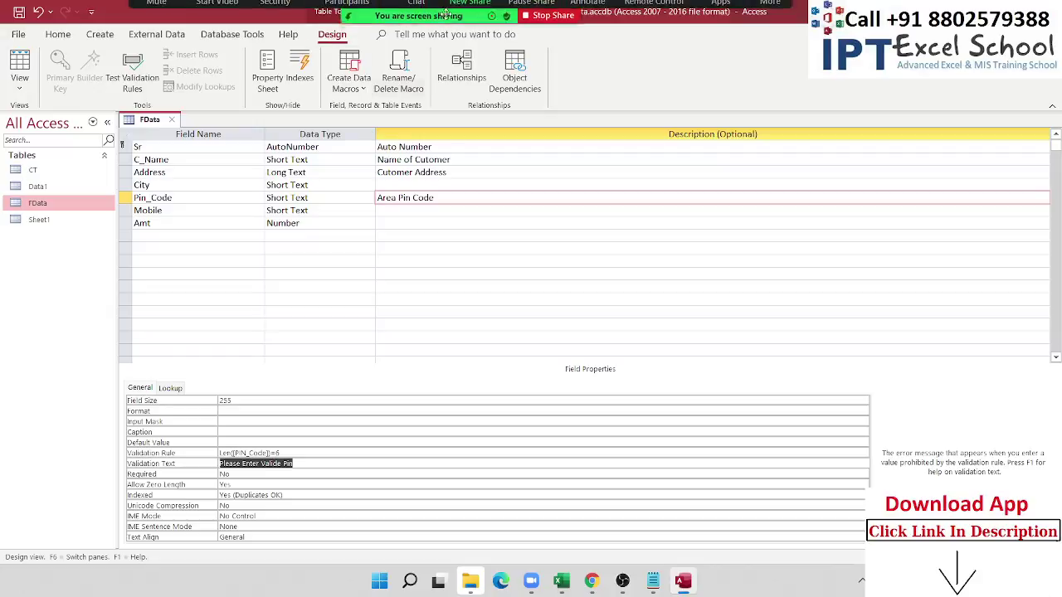
- Add a GST field below Amt with the Calculated data type
click(182, 242)
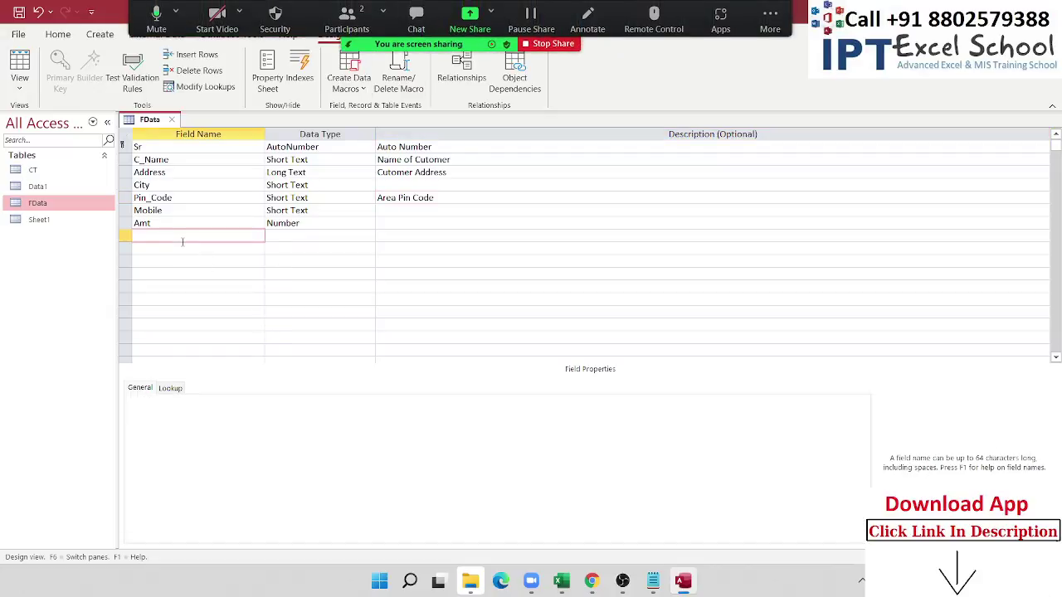
text(G)
text(ST)
key(Tab)
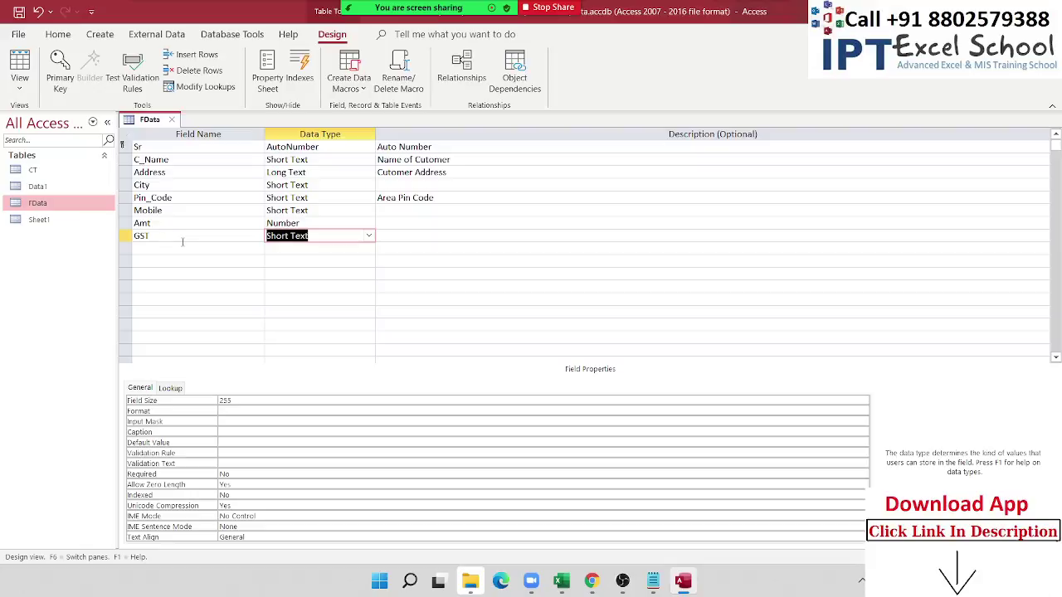
text(n)
key(BackSpace)
key(BackSpace)
text(currency)
click(369, 236)
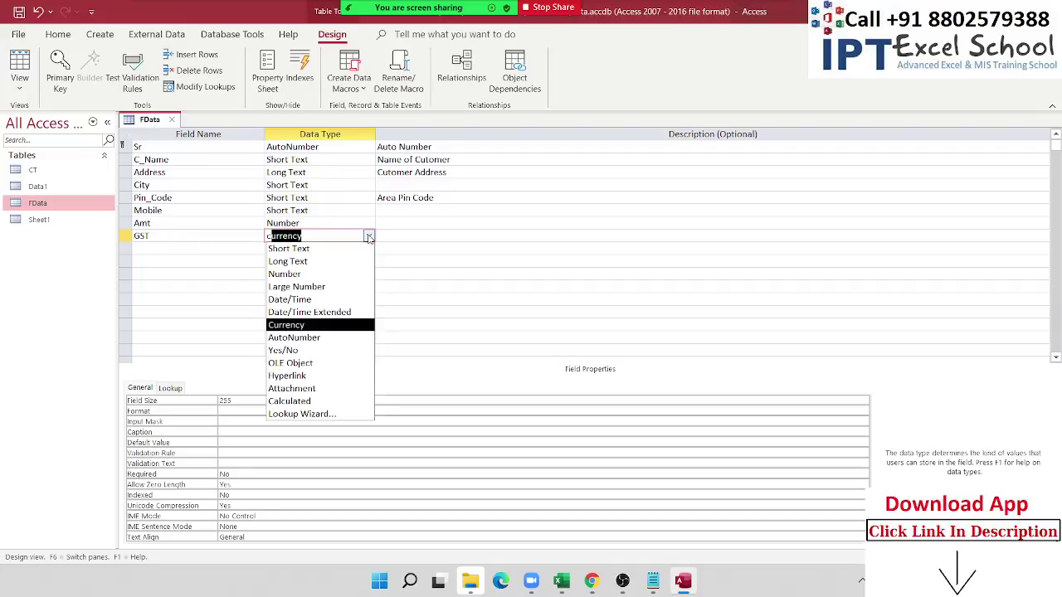
click(322, 402)
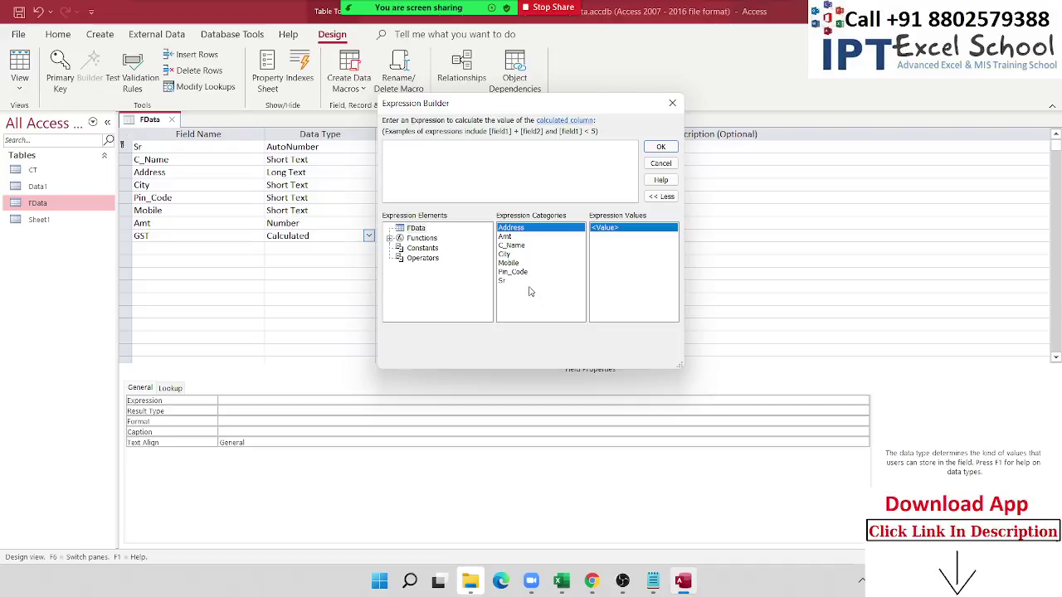
- Try [Amt]*18% as GST's expression and dismiss the invalid syntax error
double_click(512, 237)
text(*1)
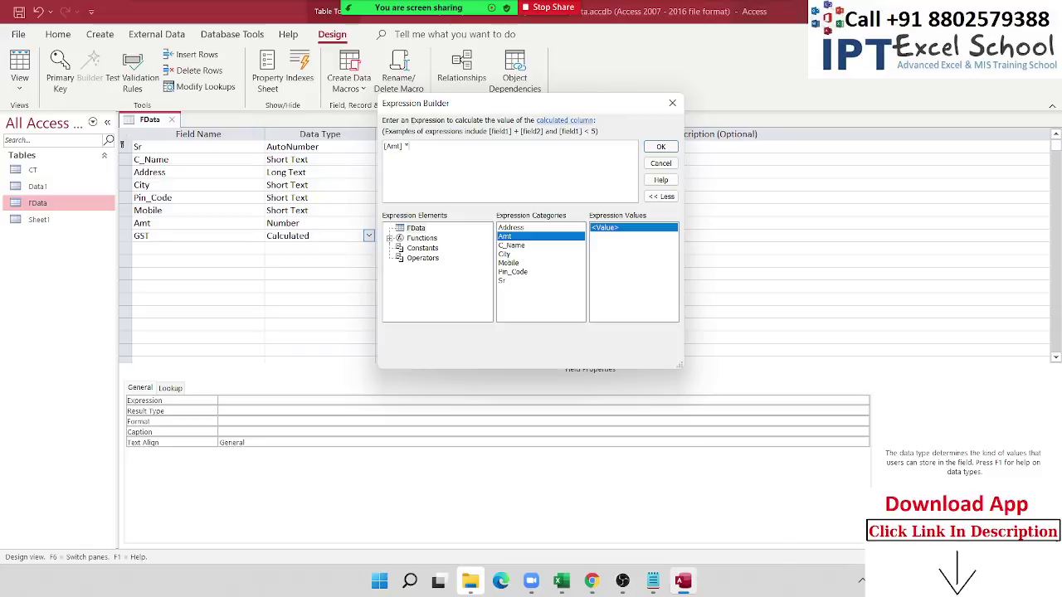
text(8%)
click(654, 150)
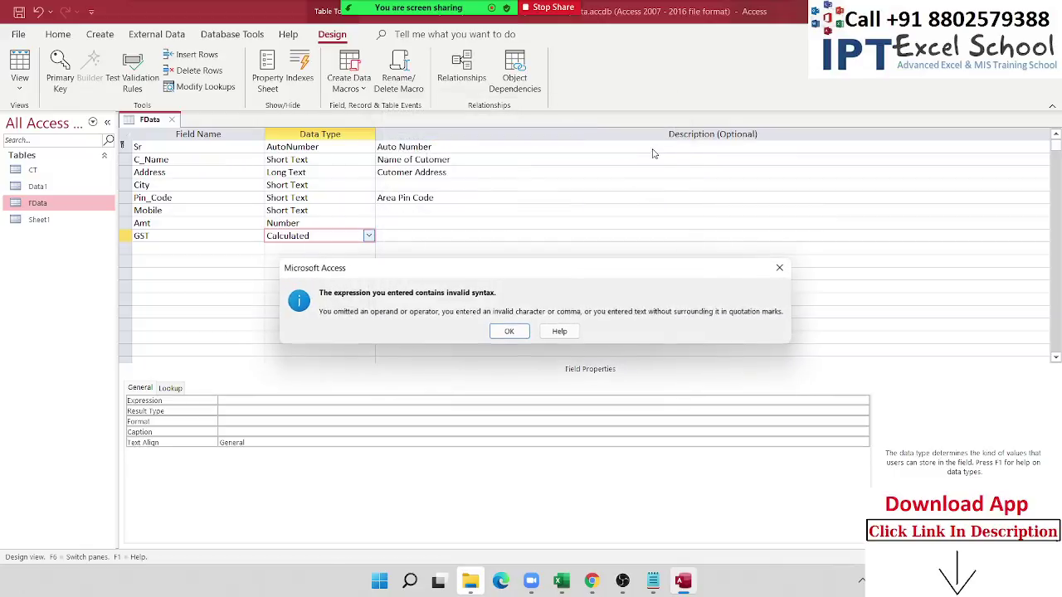
click(508, 331)
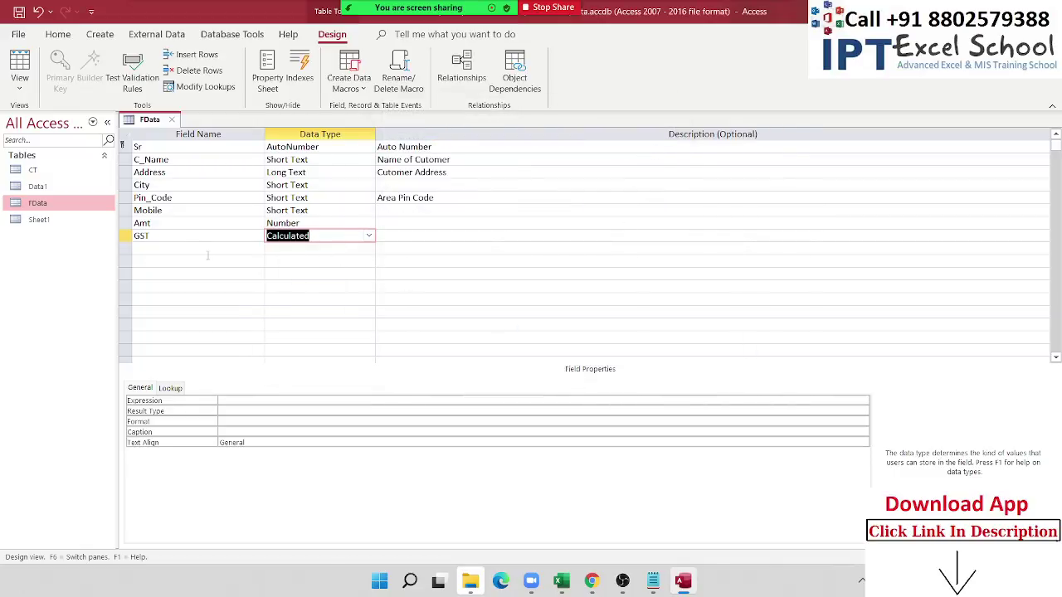
- Attempt to save and close the FData design, acknowledging both save errors
click(173, 119)
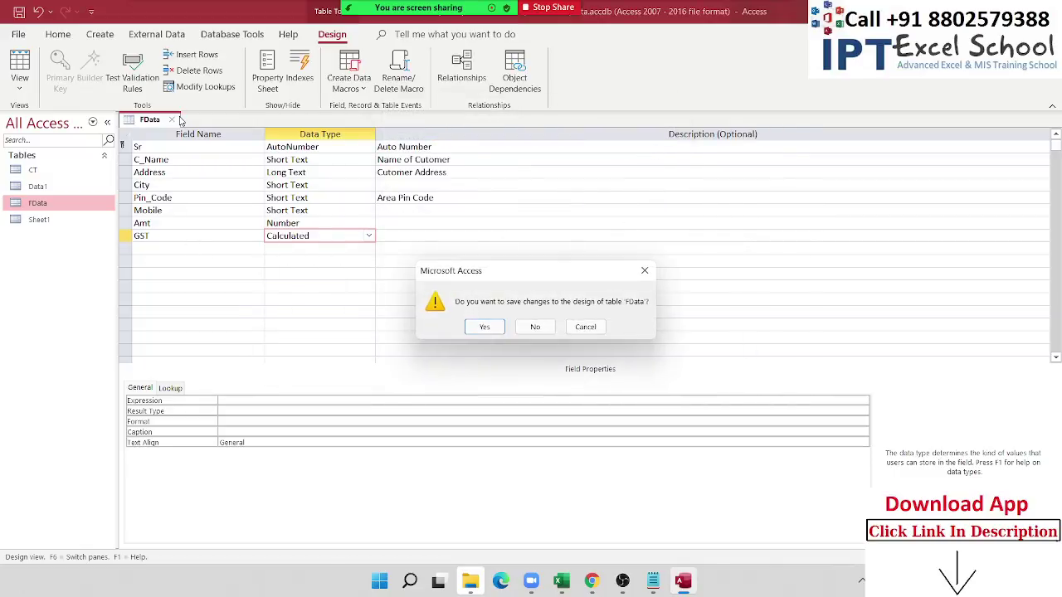
click(492, 331)
click(538, 336)
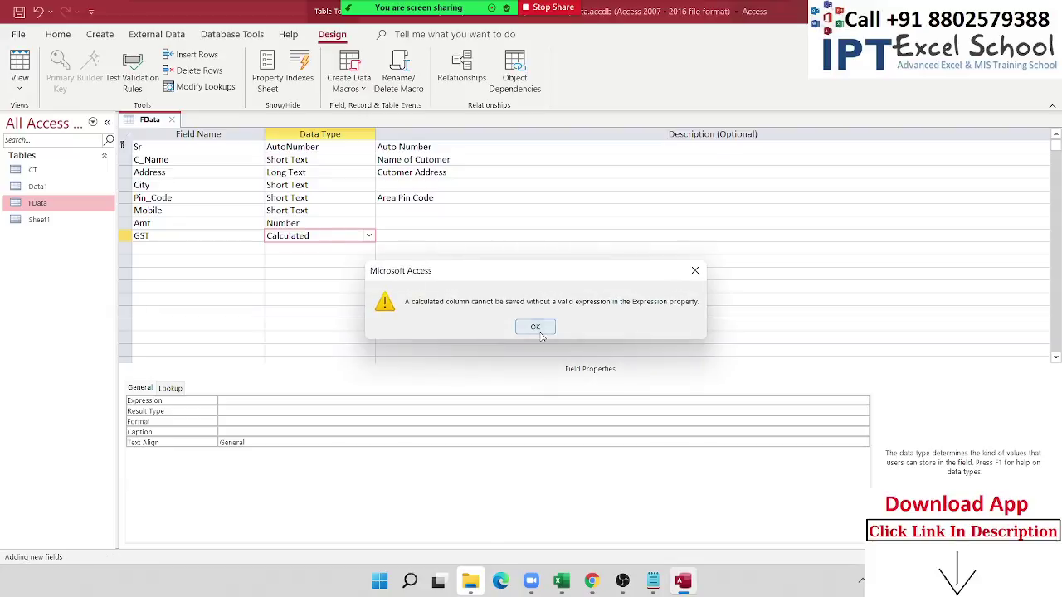
click(539, 332)
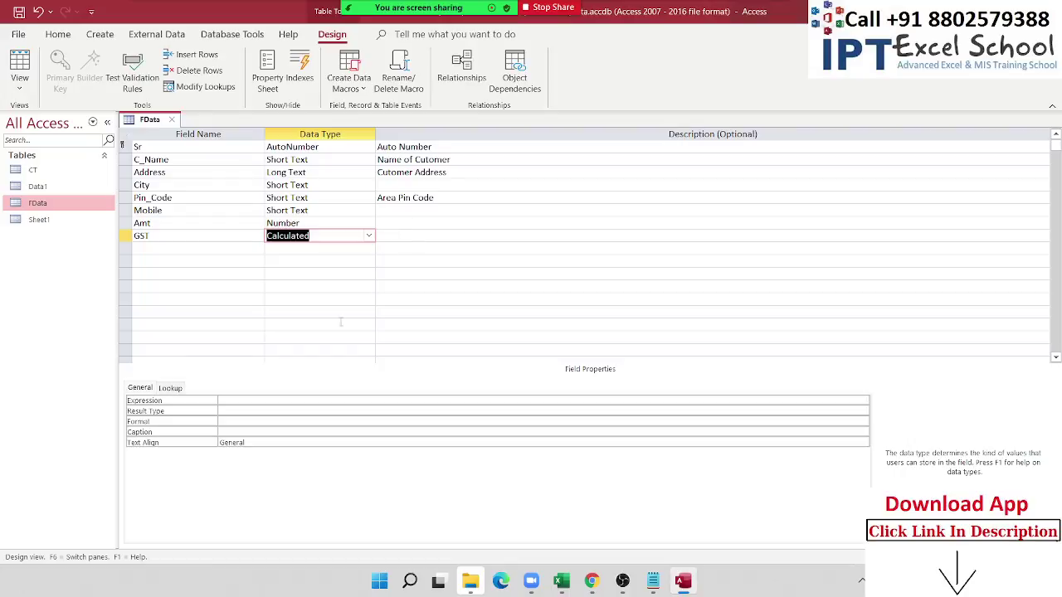
- Keep GST as a Calculated field and select its Expression property
click(365, 239)
right_click(312, 241)
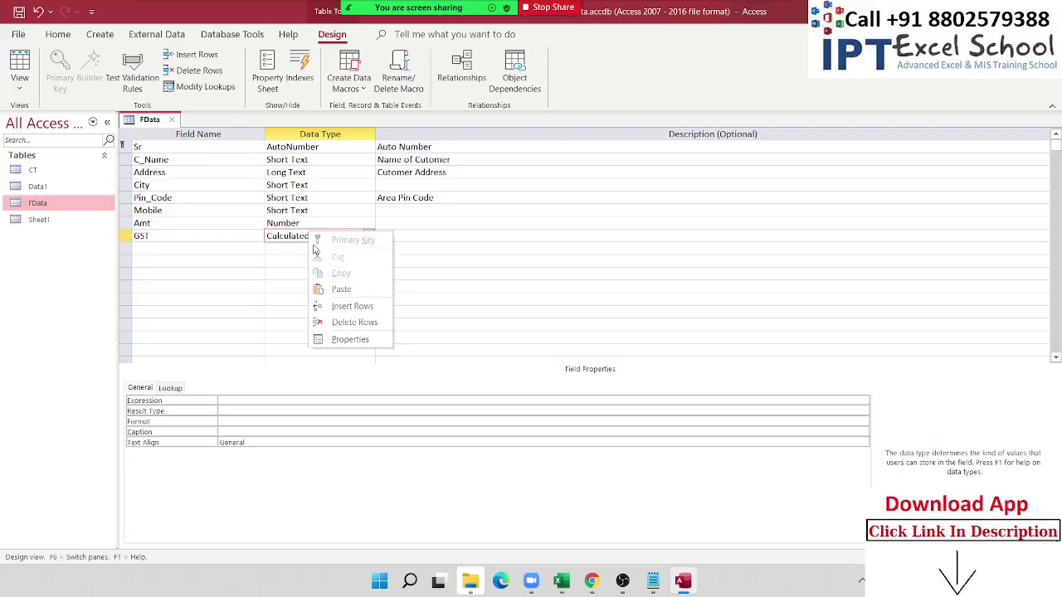
click(266, 262)
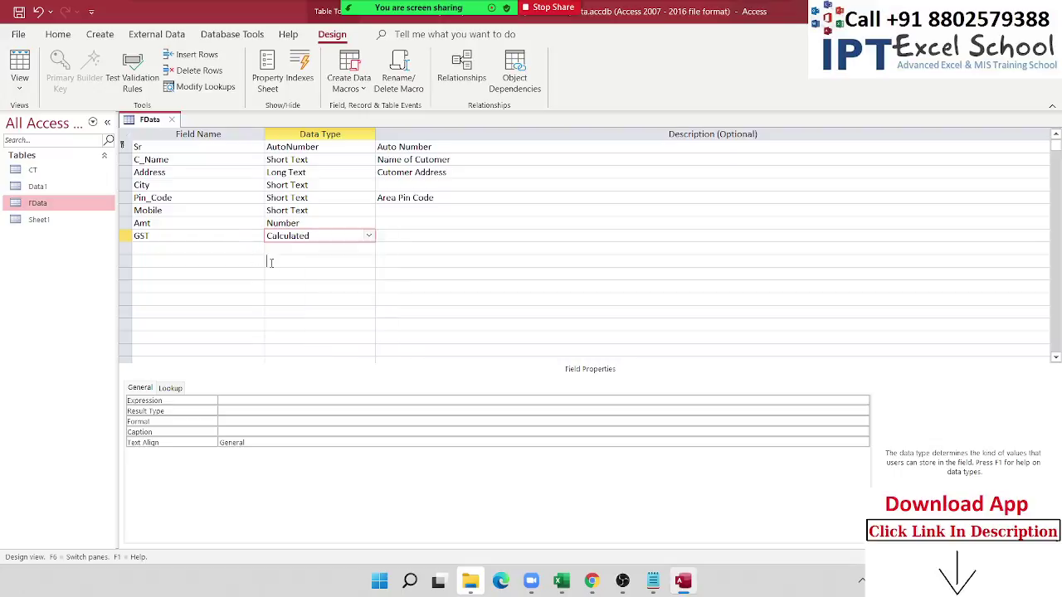
click(363, 237)
click(368, 236)
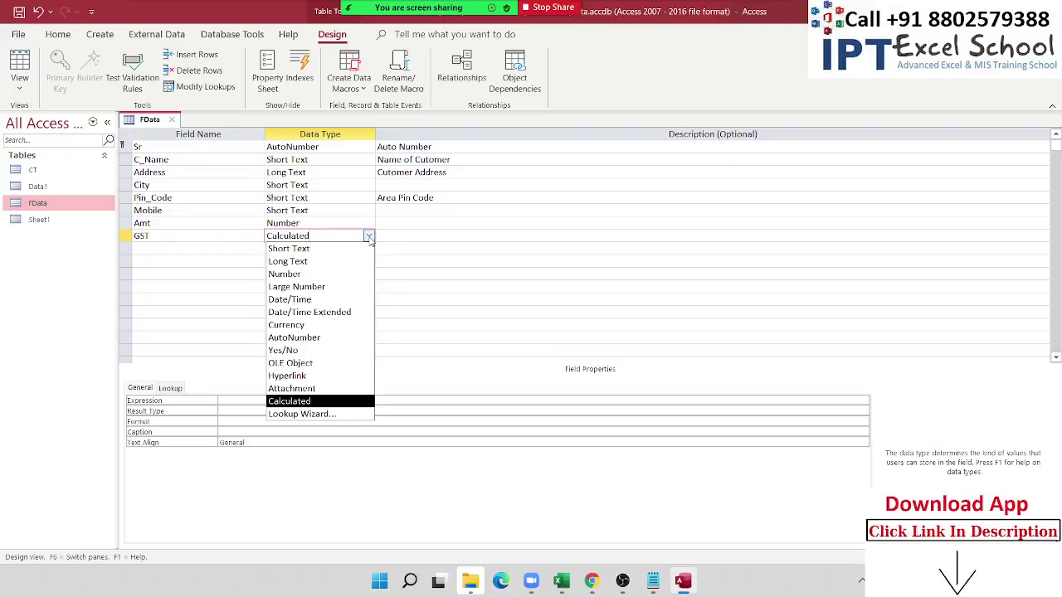
click(295, 401)
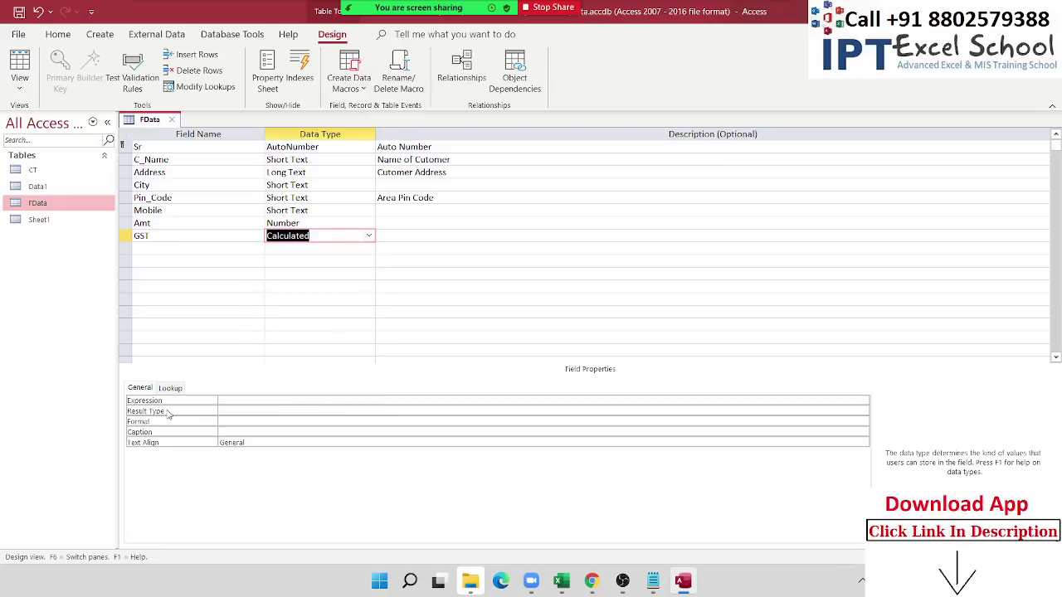
click(237, 402)
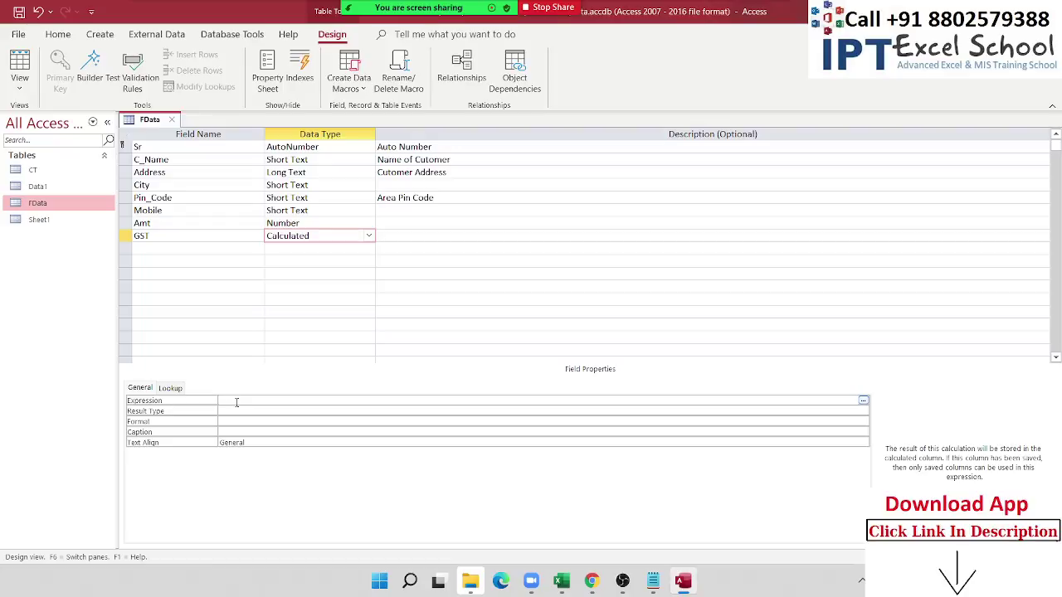
- Enter =[Amt]*0.18 in the Expression Builder and accept it
click(863, 402)
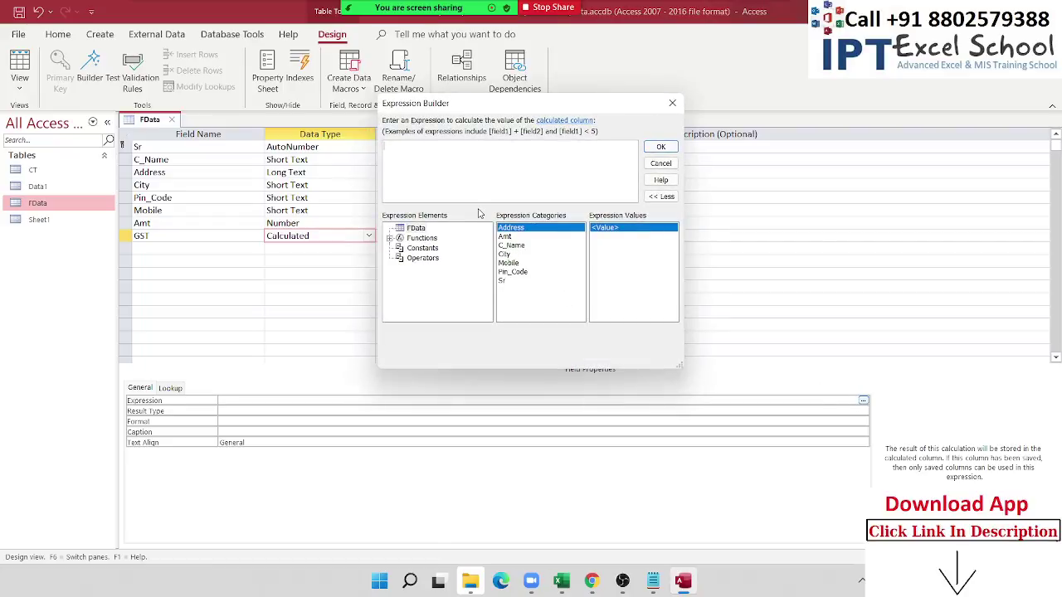
text(=)
double_click(508, 237)
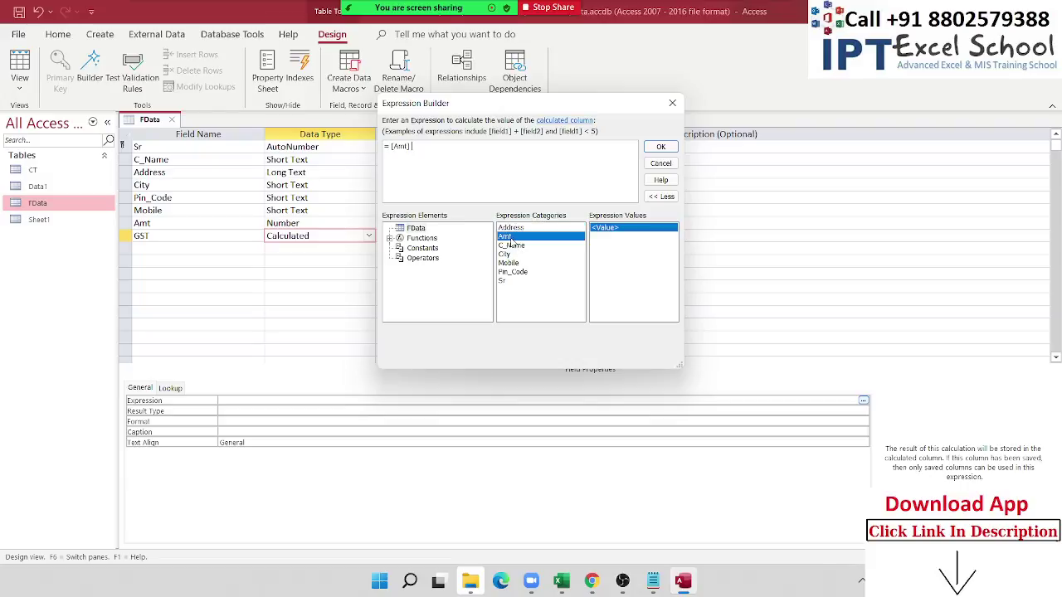
text(*0.18)
click(660, 148)
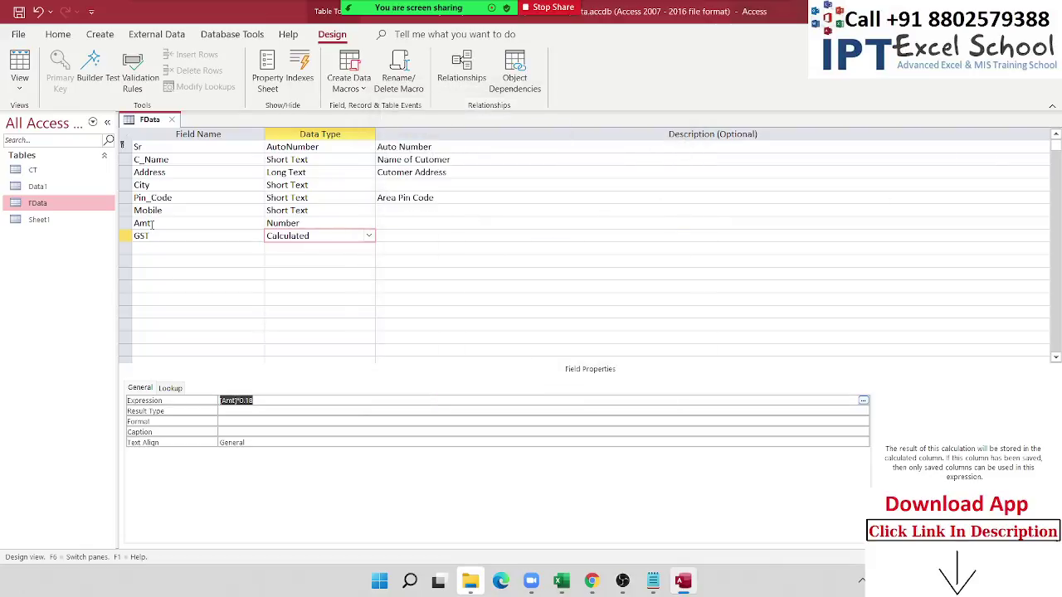
- Close the FData design, confirming the save of the GST changes
click(172, 119)
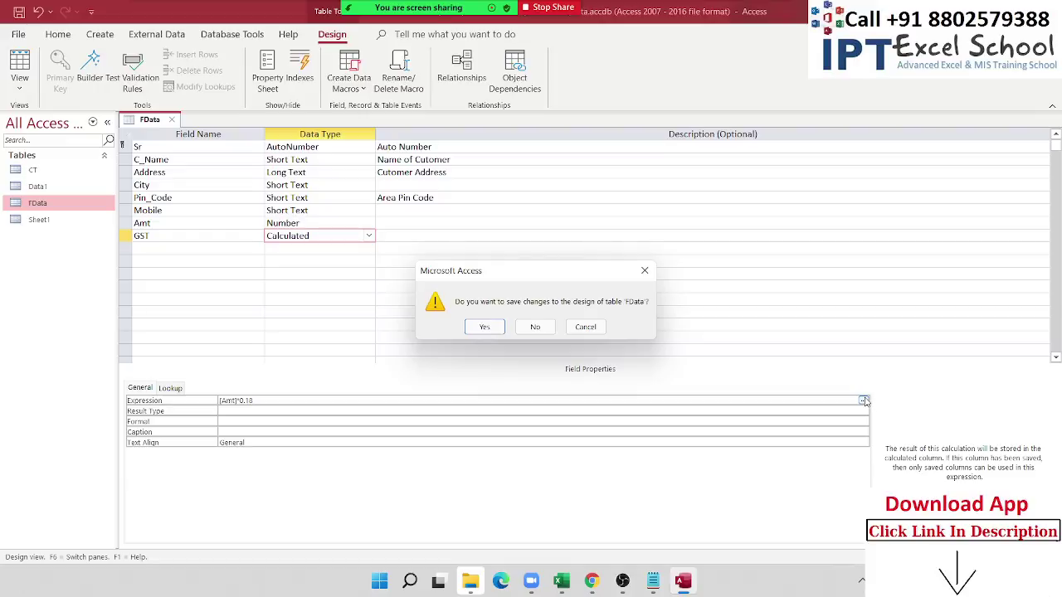
click(501, 334)
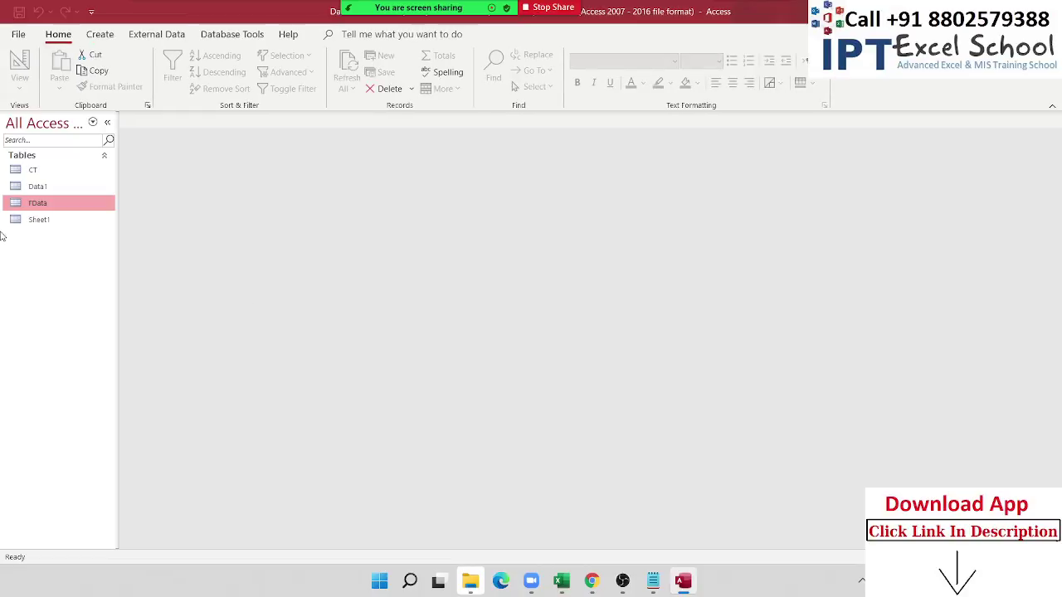
- Open FData and start a second record with the customer's name, address and city Noida
double_click(47, 207)
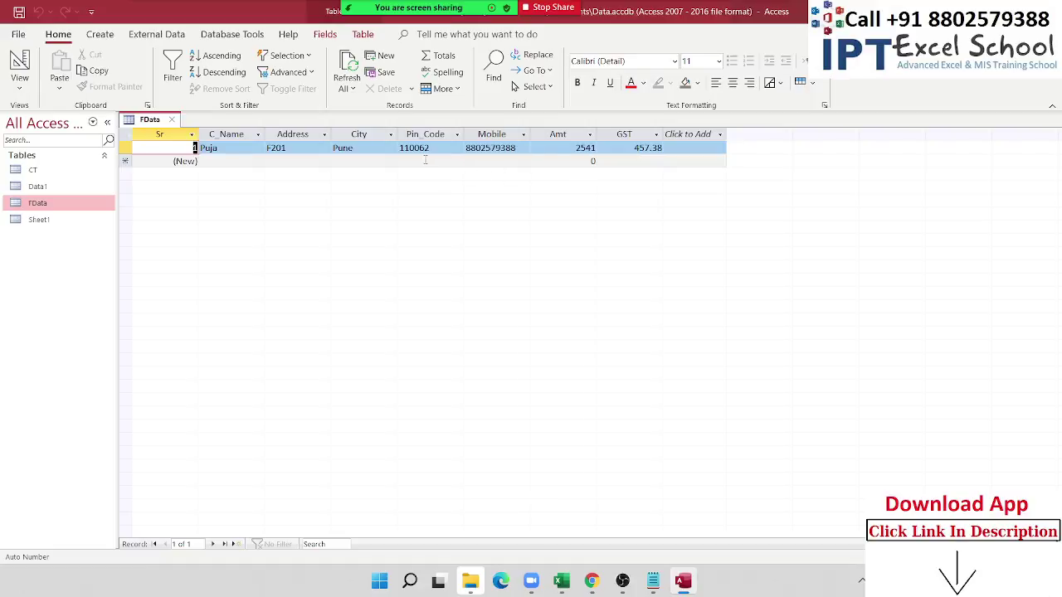
click(221, 162)
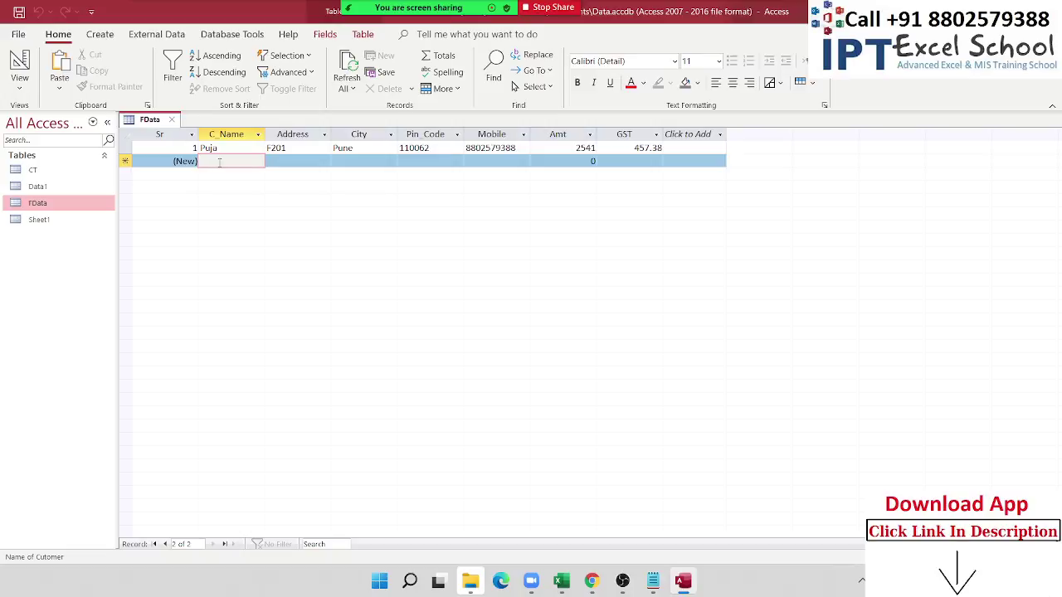
text(Puneet)
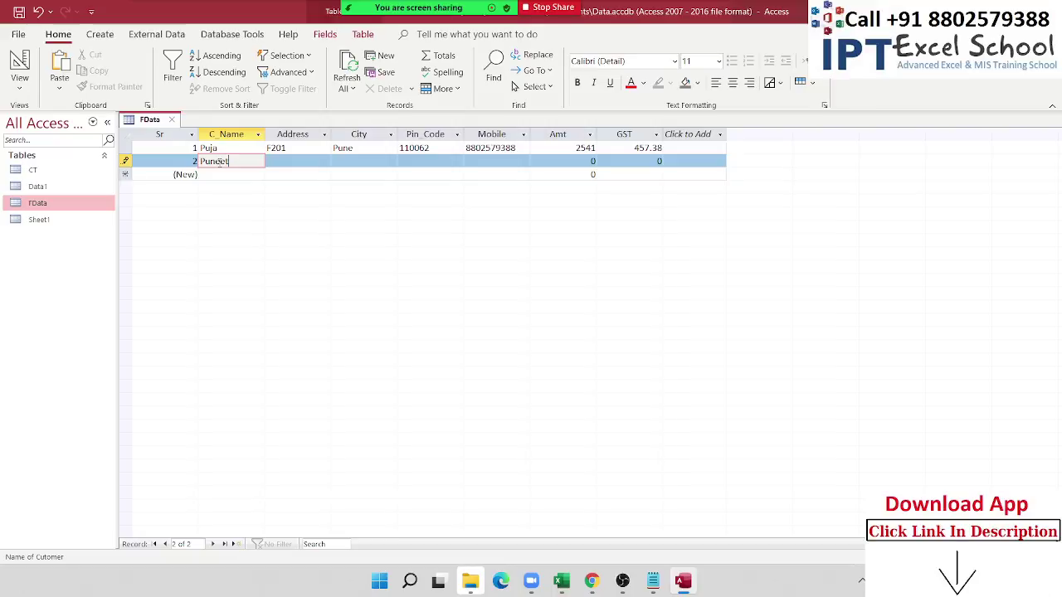
key(Tab)
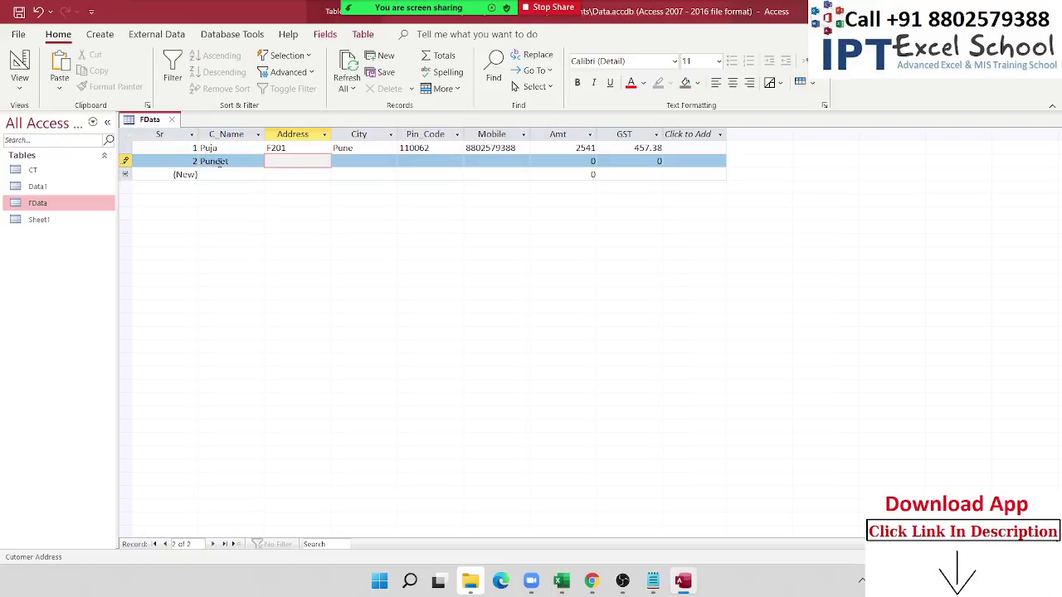
text(F)
text(417)
key(Tab)
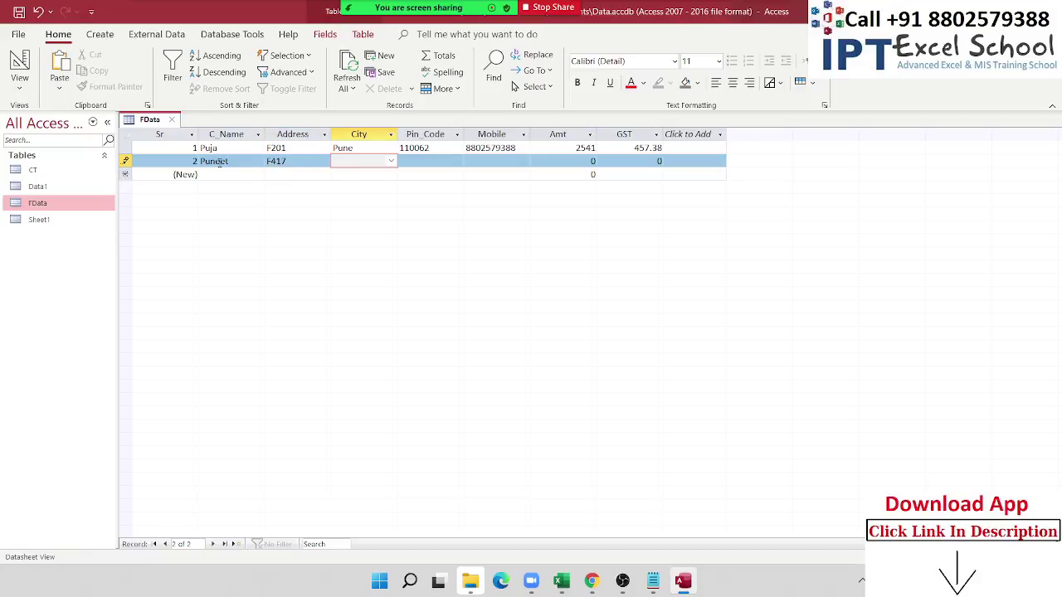
click(391, 161)
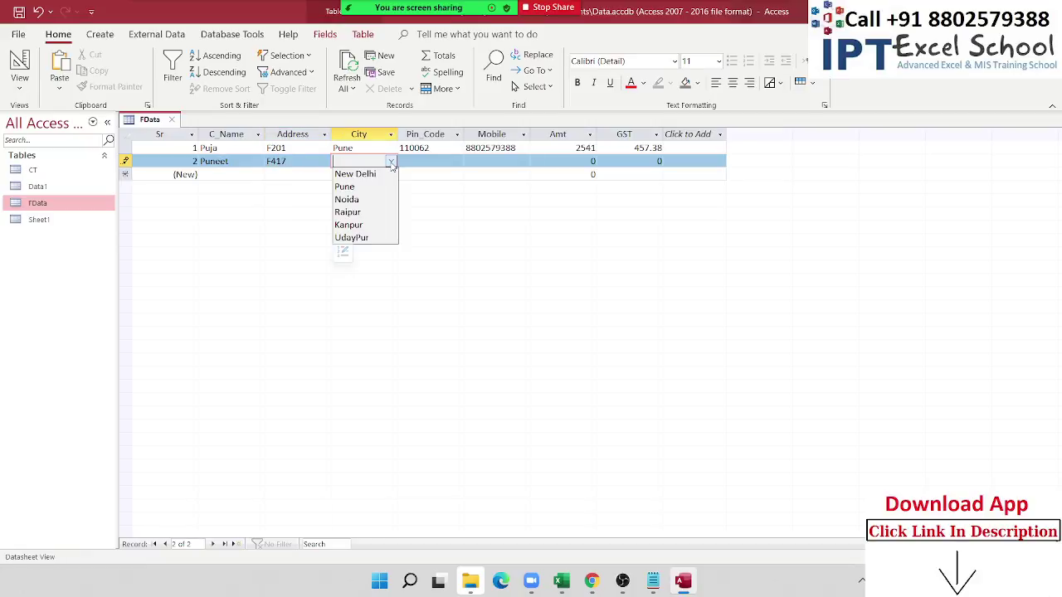
click(384, 200)
- Test Pin_Code with letters, dismiss the warning, and enter pin 110062
click(448, 159)
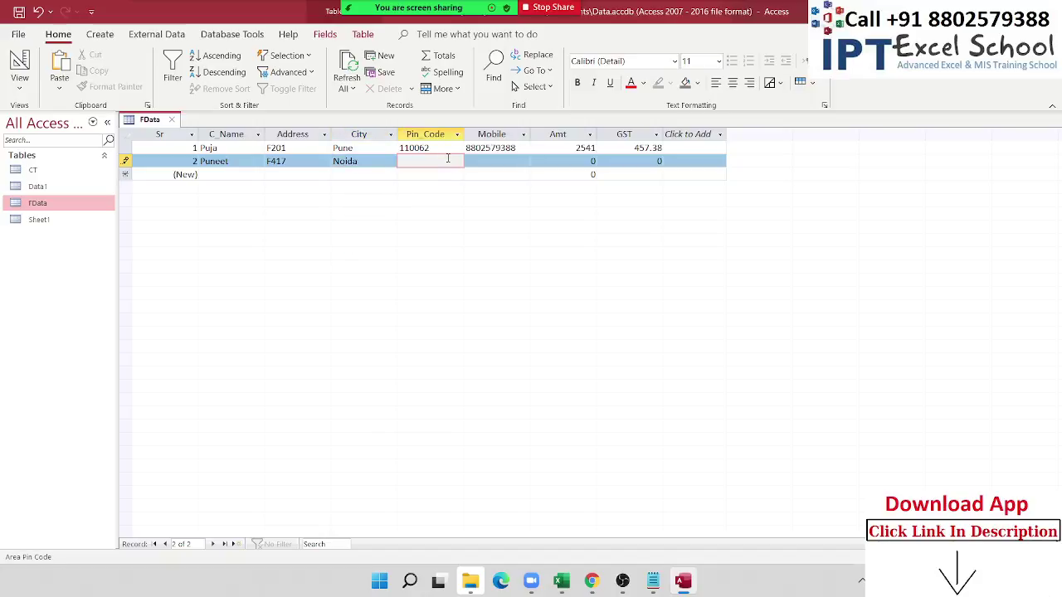
text(11)
text(00)
key(BackSpace)
key(BackSpace)
key(BackSpace)
key(BackSpace)
text(A)
text(SDFG)
text(HJ)
key(Return)
key(Return)
key(BackSpace)
key(Return)
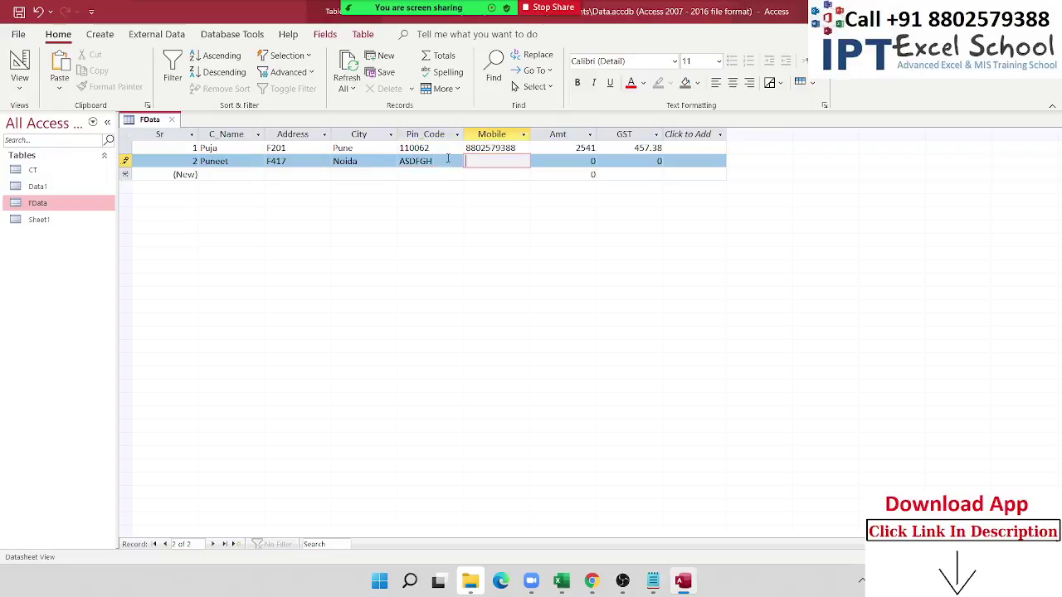
key(shift+Tab)
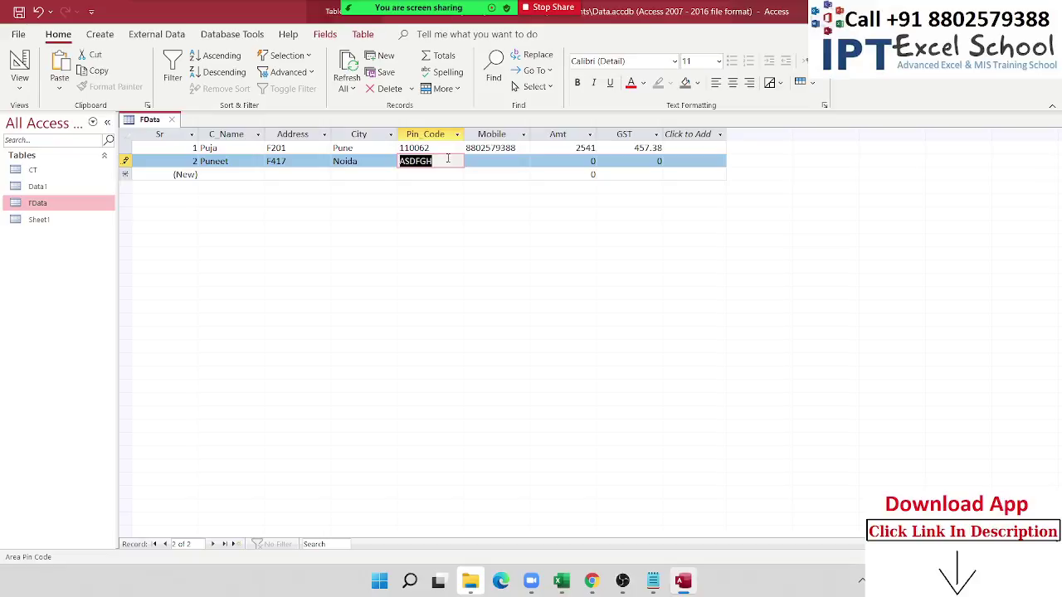
text(110062)
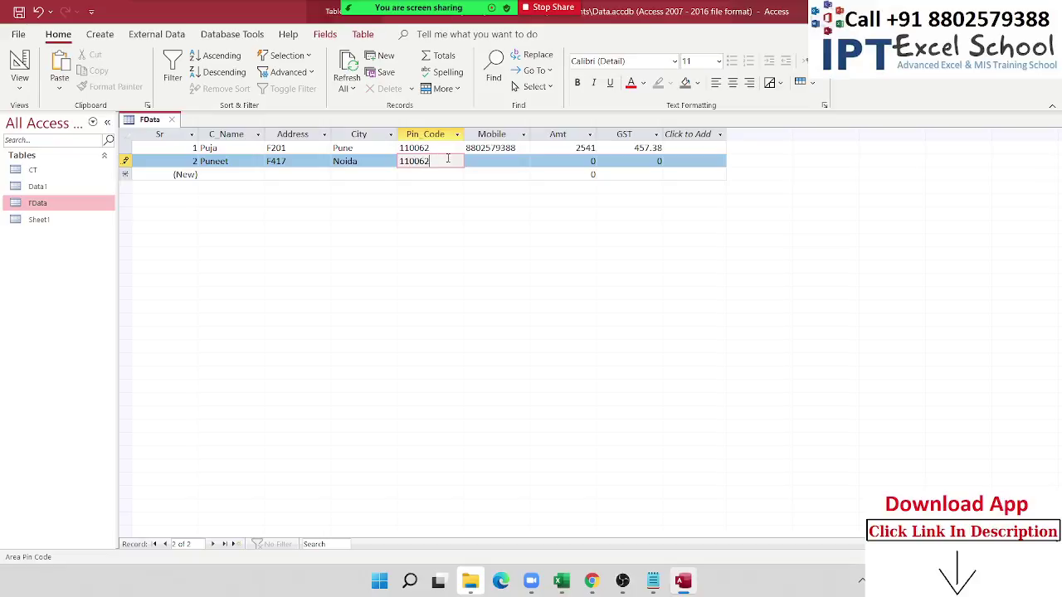
key(Tab)
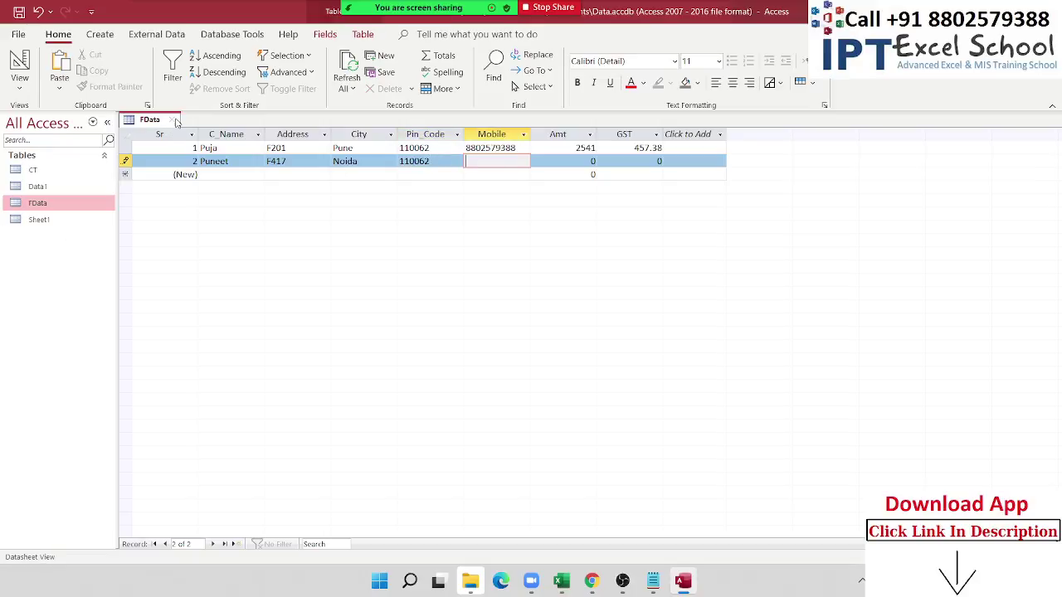
- Close the FData datasheet and reopen the table in Design view
click(172, 120)
right_click(88, 203)
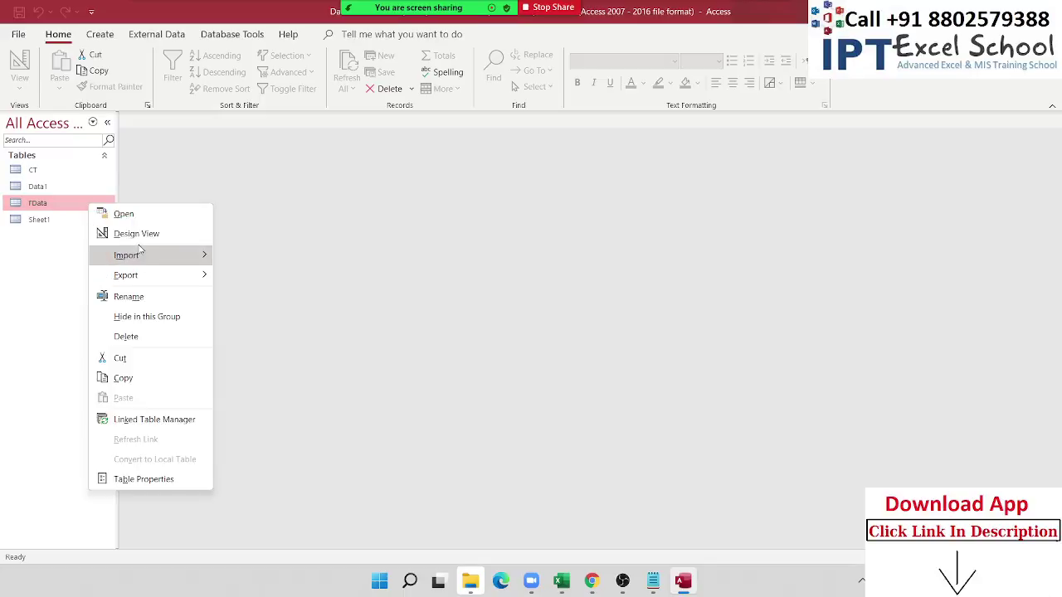
click(141, 240)
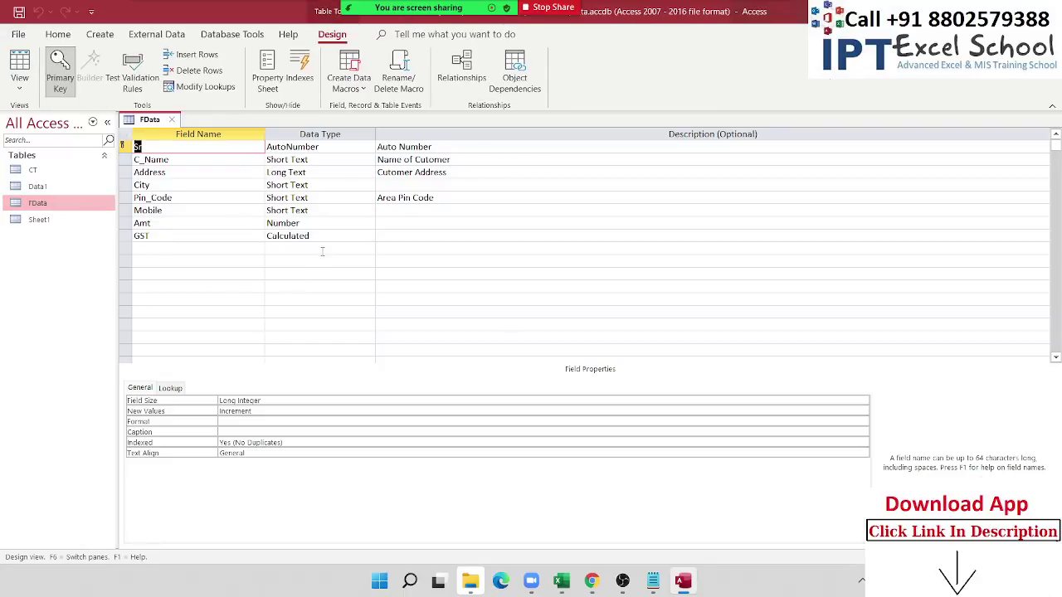
click(322, 249)
click(368, 249)
click(354, 249)
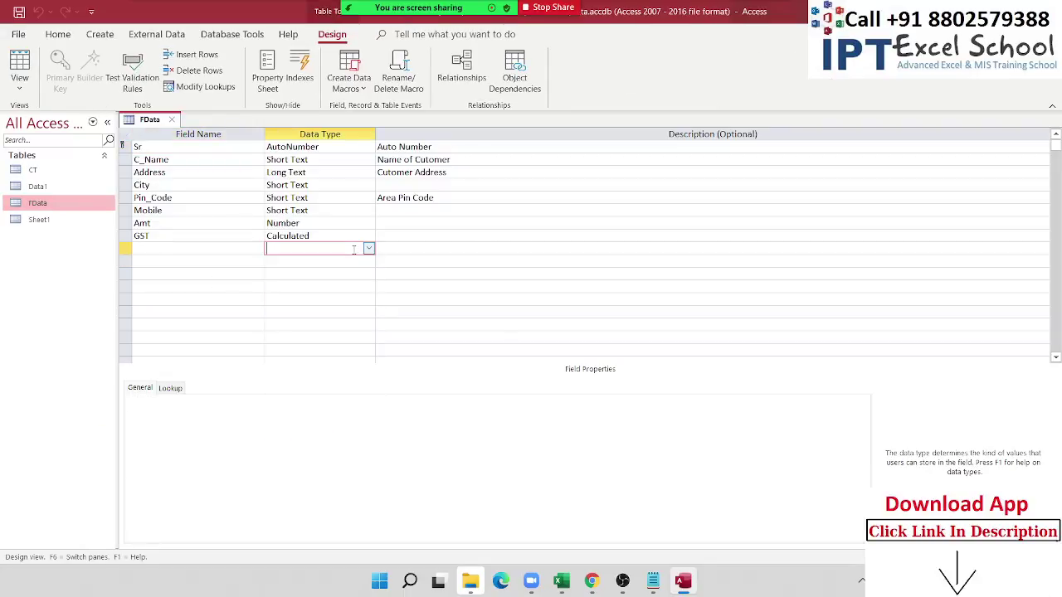
click(369, 249)
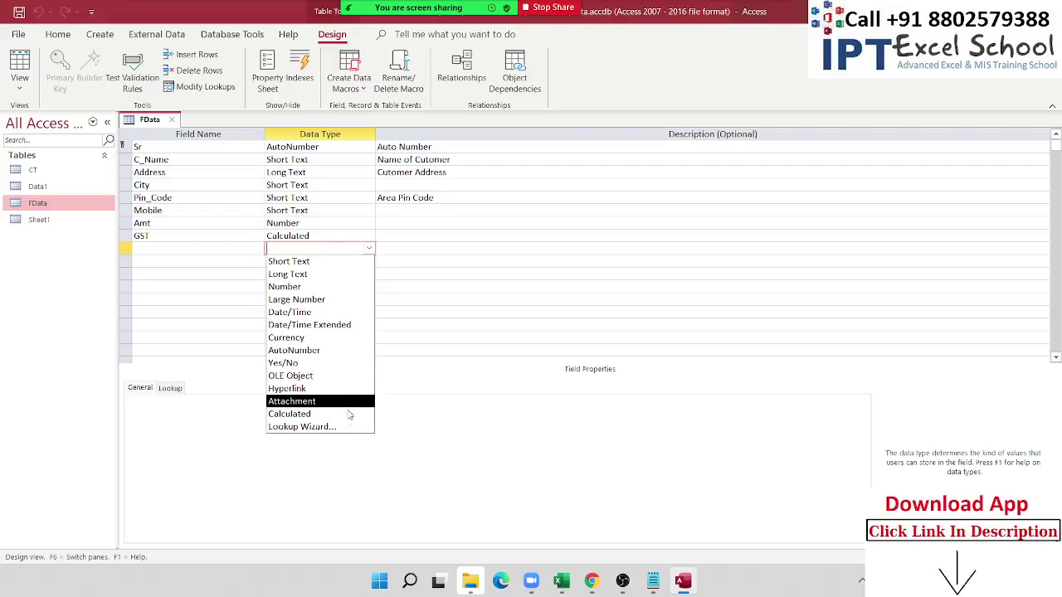
click(413, 286)
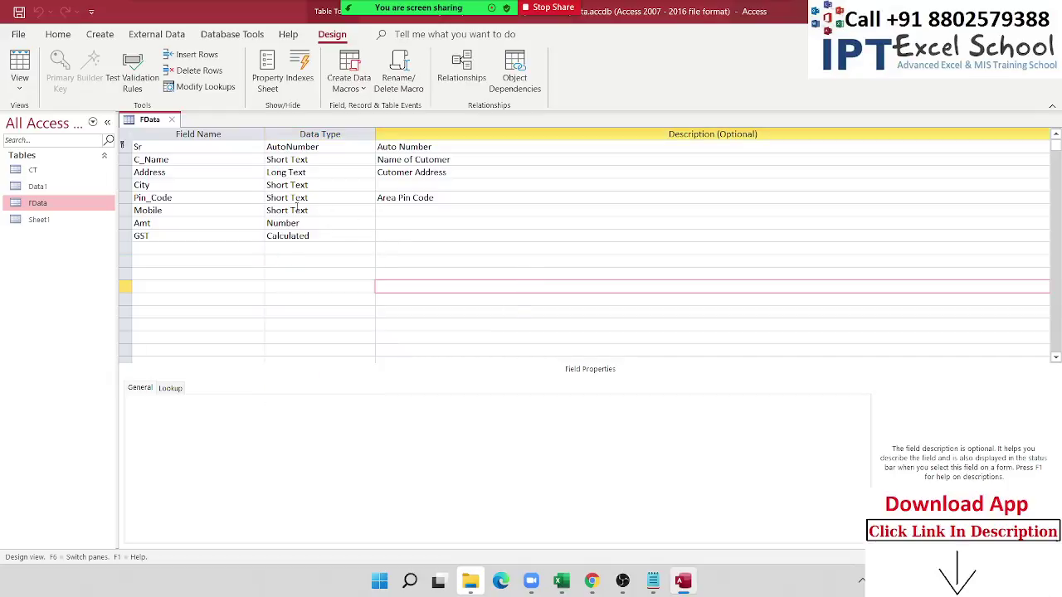
click(158, 185)
click(297, 185)
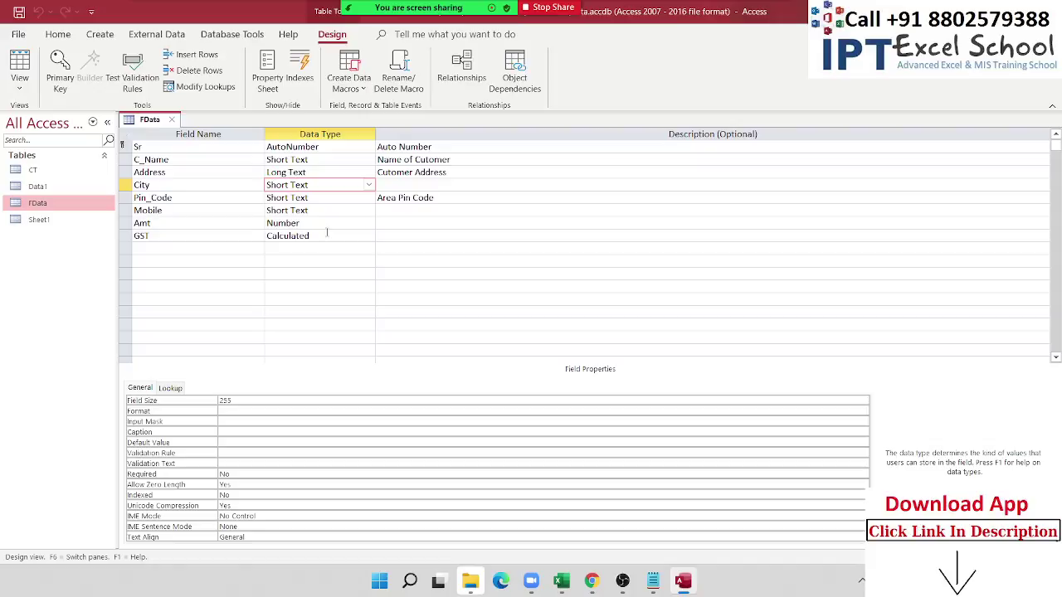
click(368, 185)
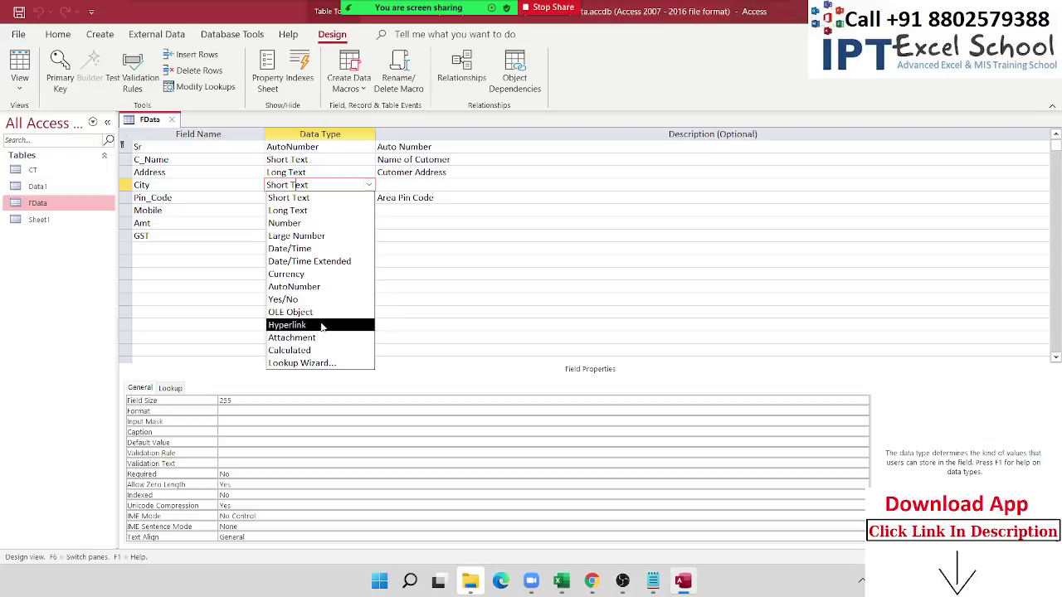
key(Escape)
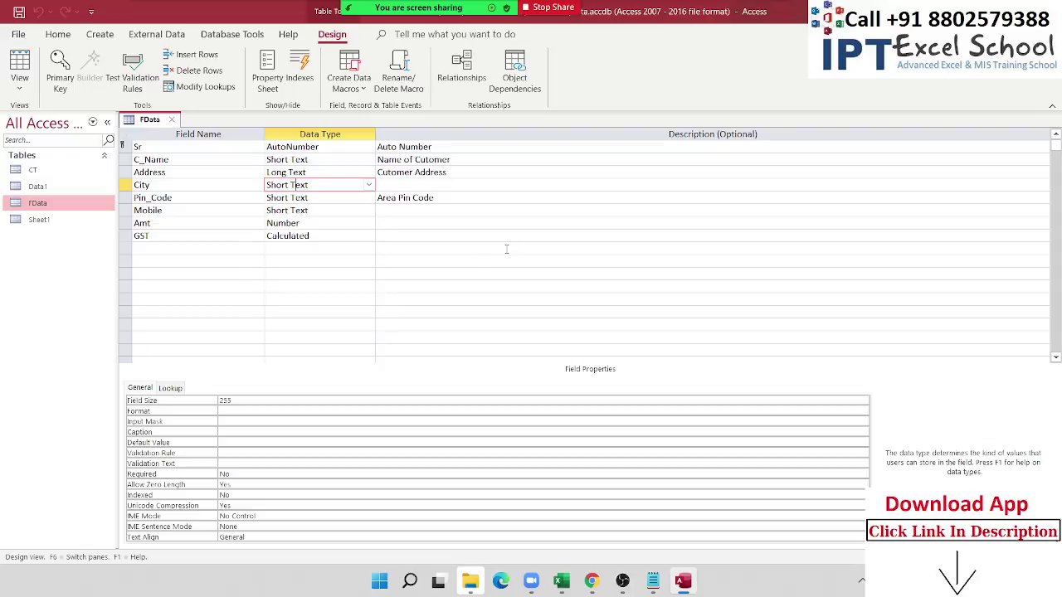
click(152, 249)
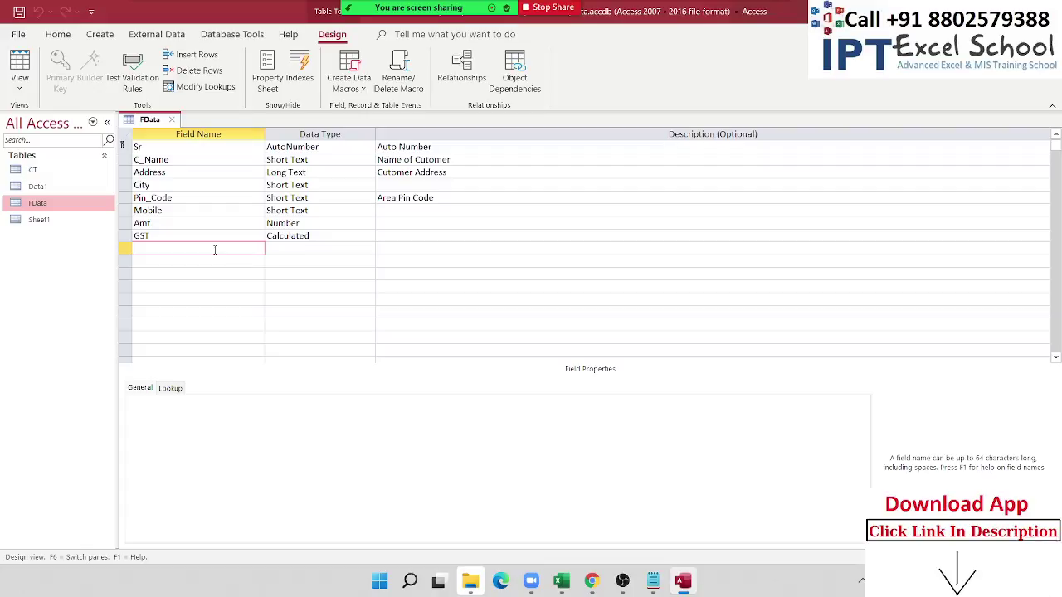
- Add an INDIAN field of Yes/No type and save the design
text(I)
text(NDIAN)
key(Tab)
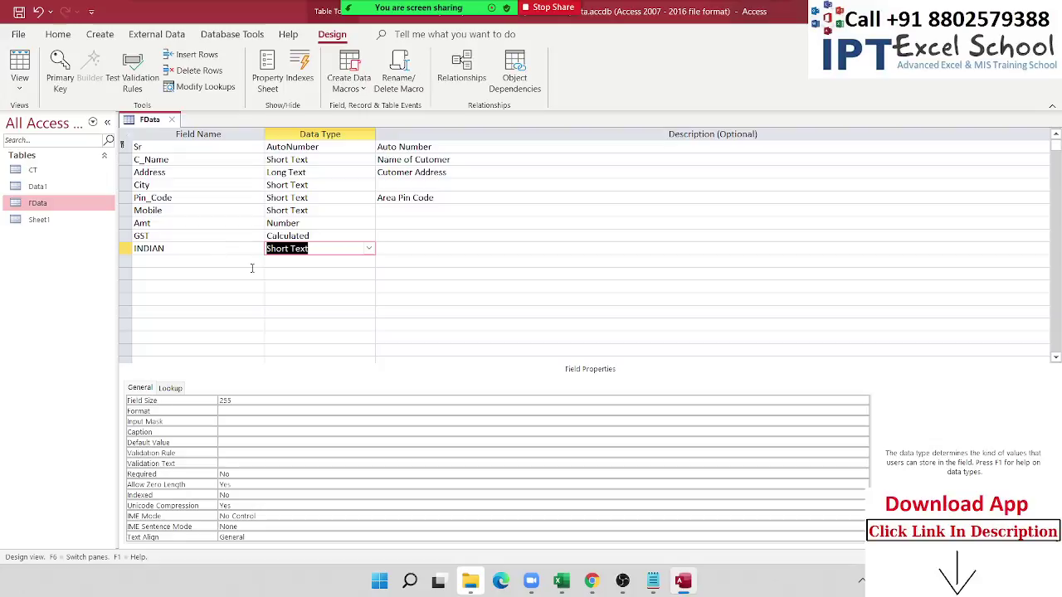
click(370, 249)
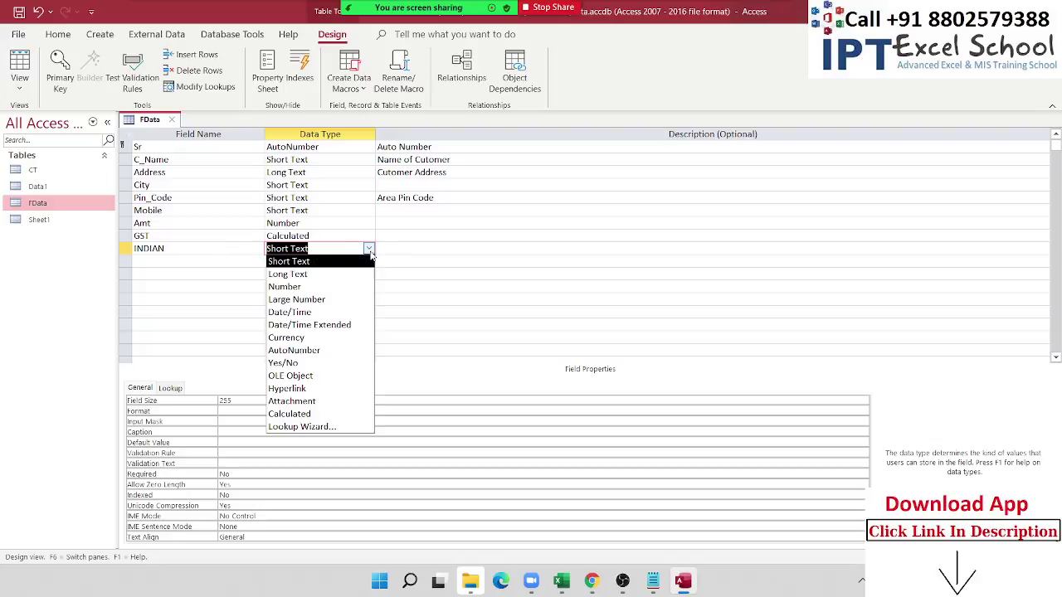
click(324, 363)
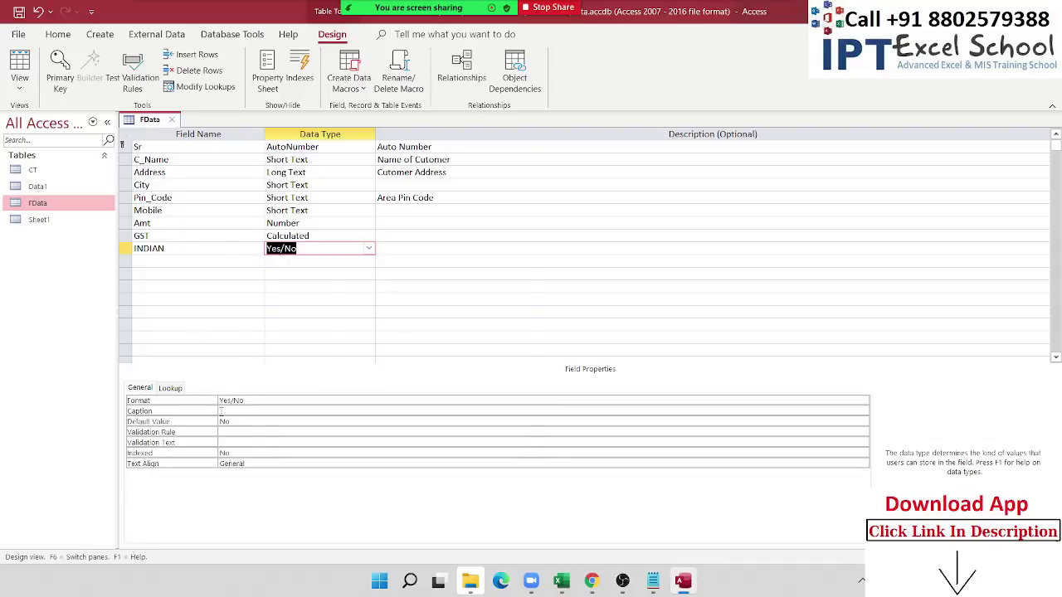
click(172, 119)
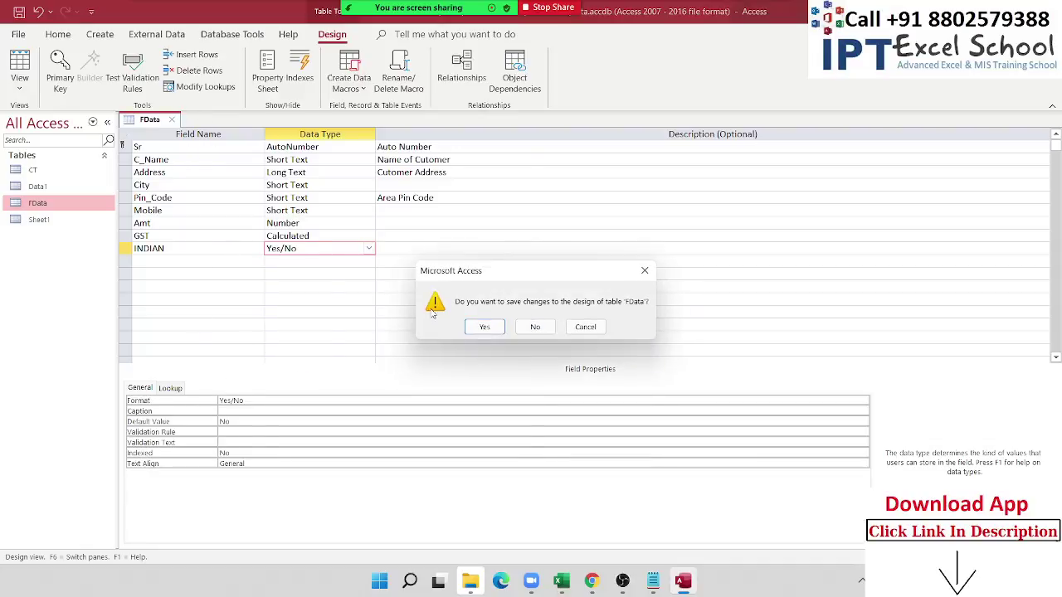
key(Return)
- Open FData and toggle the first record's INDIAN checkbox on and off
double_click(65, 209)
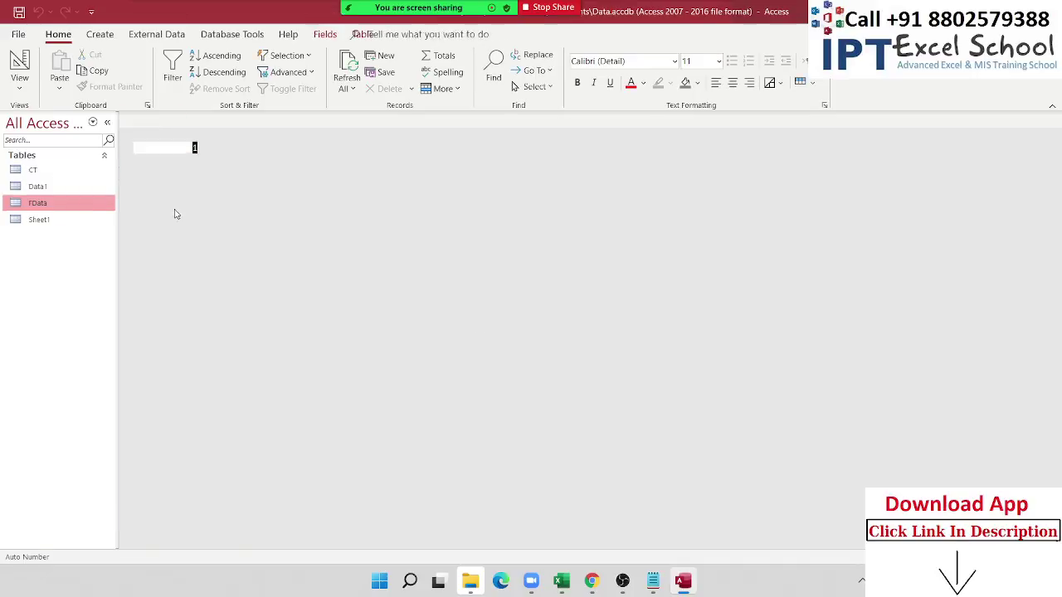
click(695, 149)
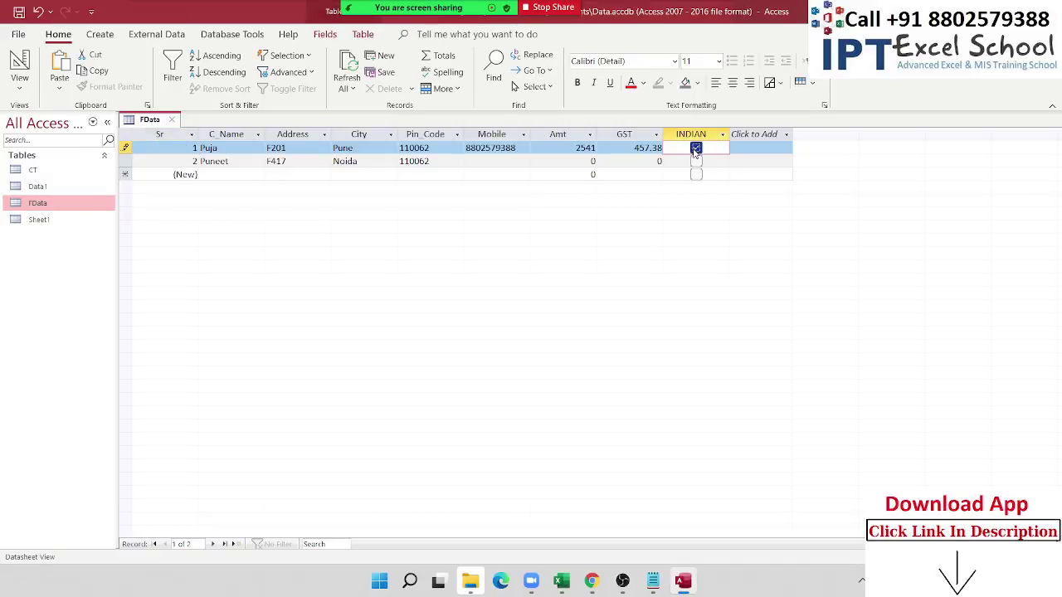
click(695, 150)
click(696, 149)
click(696, 150)
- Open the FData table in Design view
right_click(63, 210)
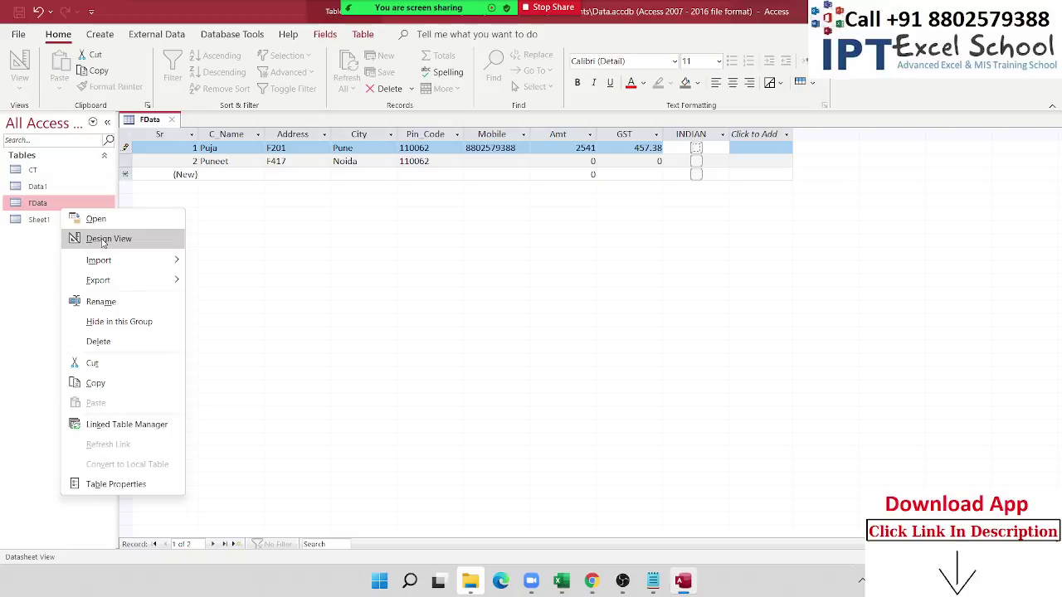
right_click(29, 204)
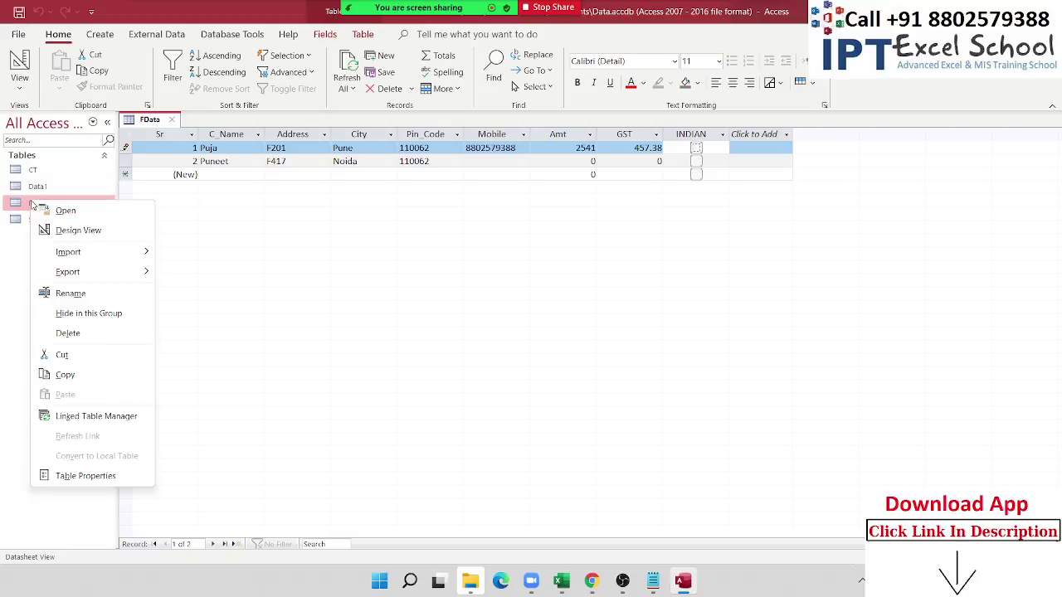
click(74, 232)
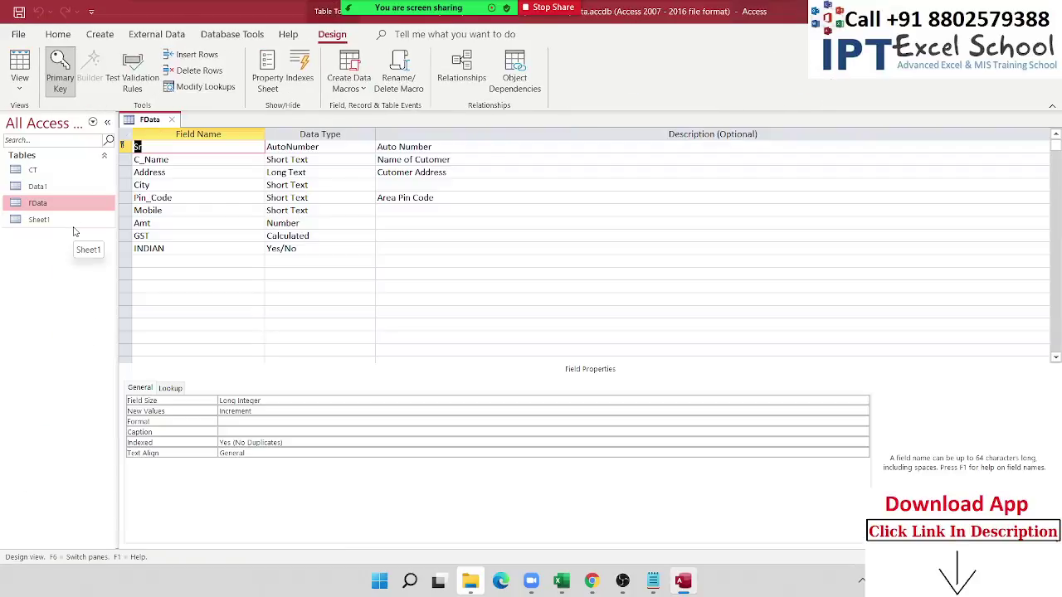
- Review INDIAN's Yes/No Format choices unchanged, then close the design and open FData's datasheet
click(330, 254)
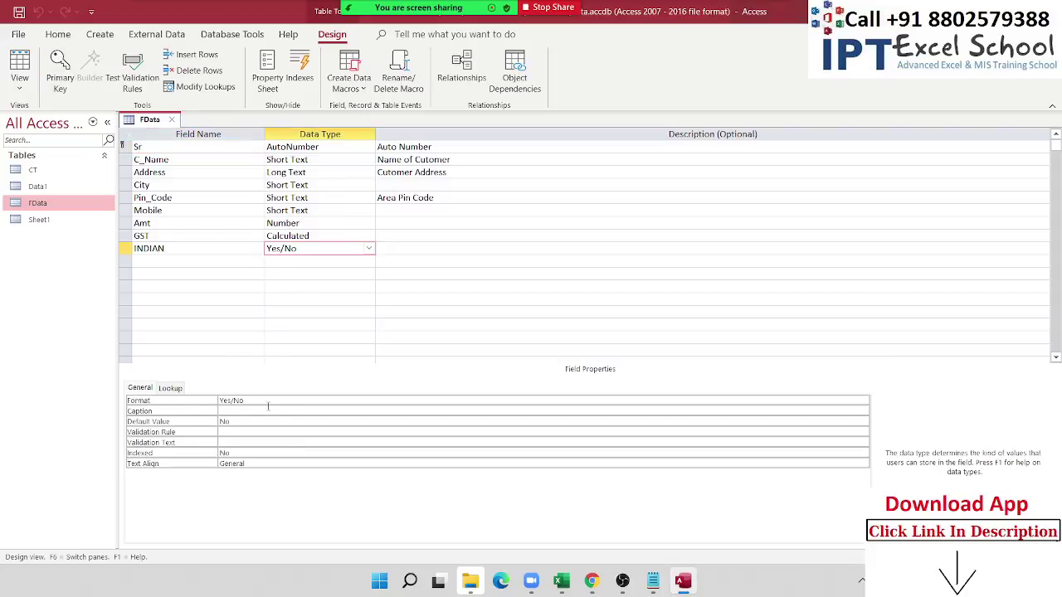
click(817, 412)
key(Up)
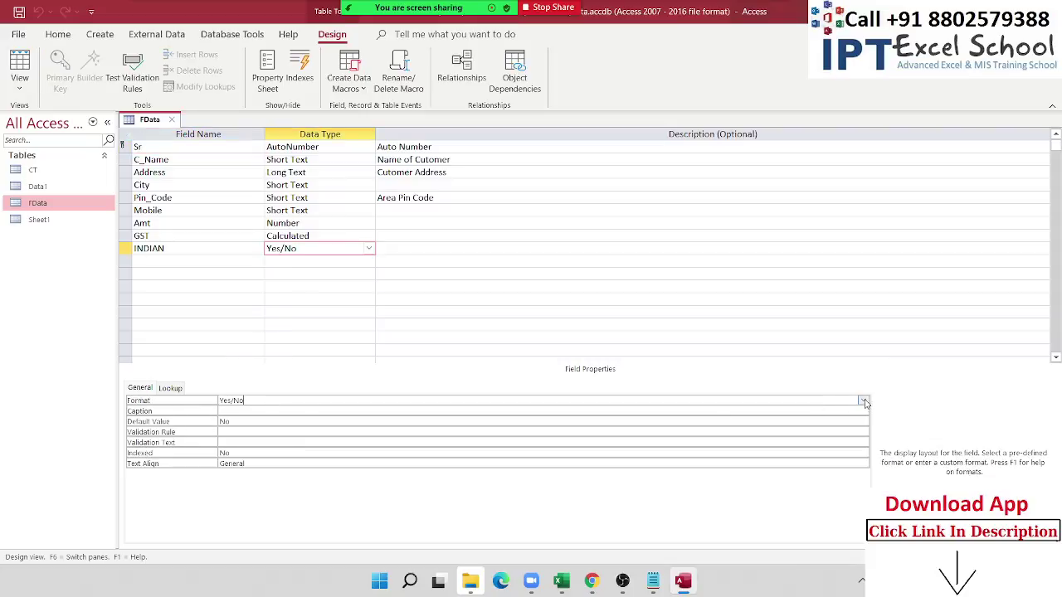
click(863, 402)
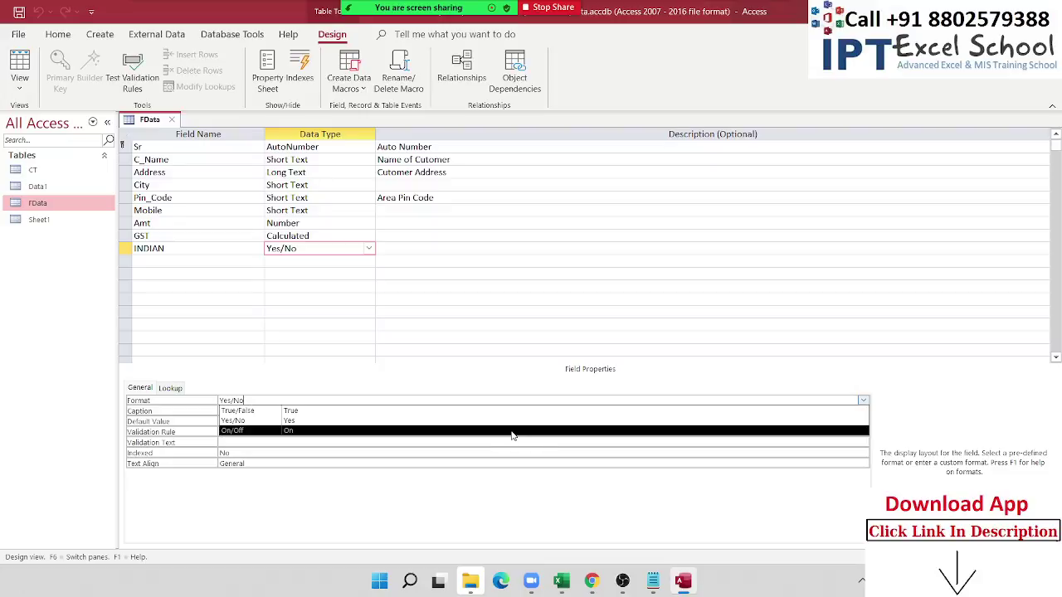
click(492, 299)
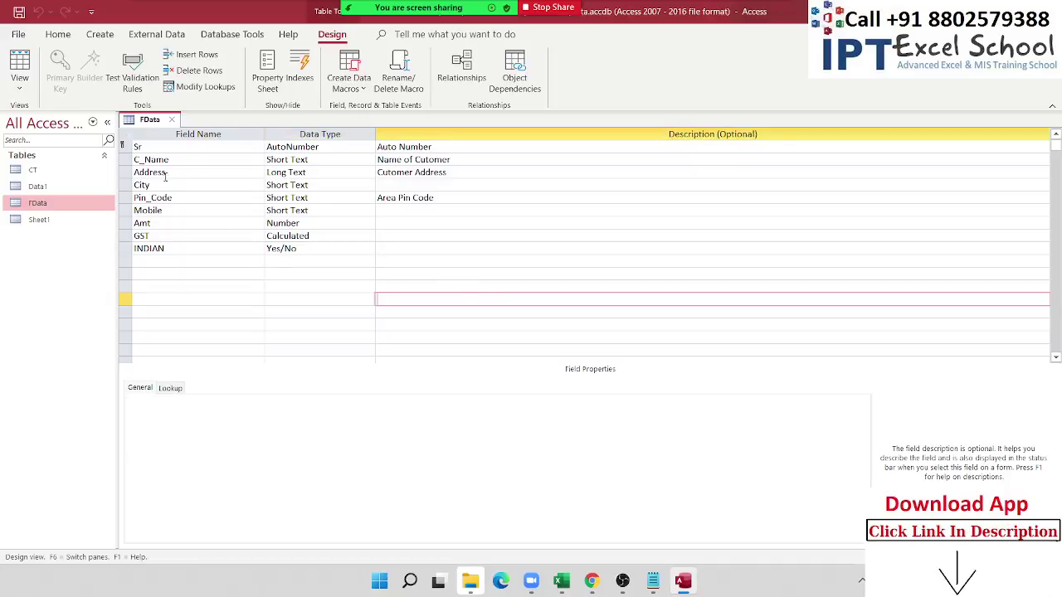
click(175, 123)
double_click(69, 207)
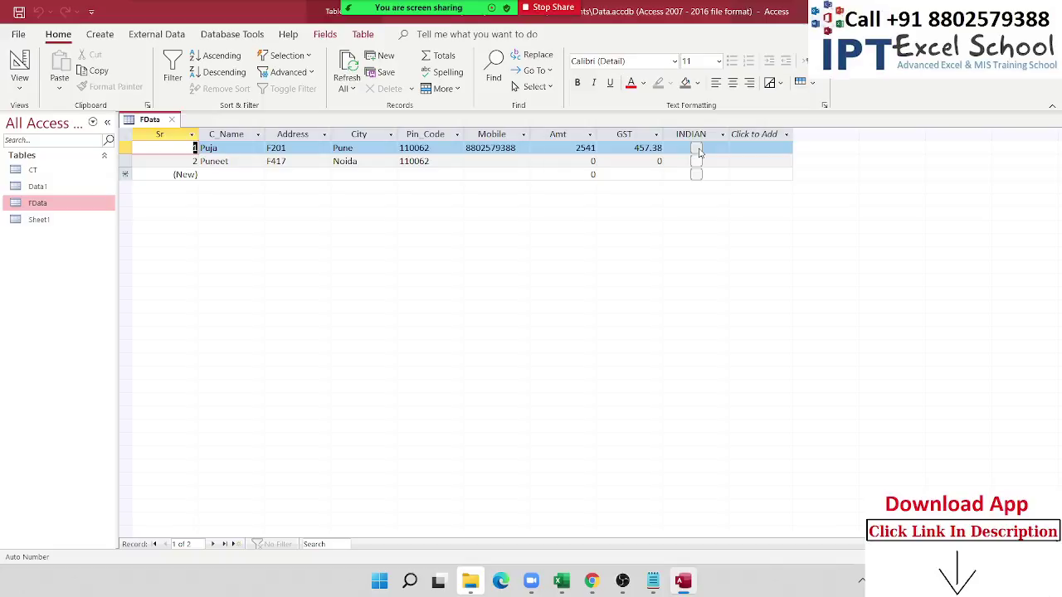
- Reopen FData in Design view and select the Mobile field
right_click(52, 207)
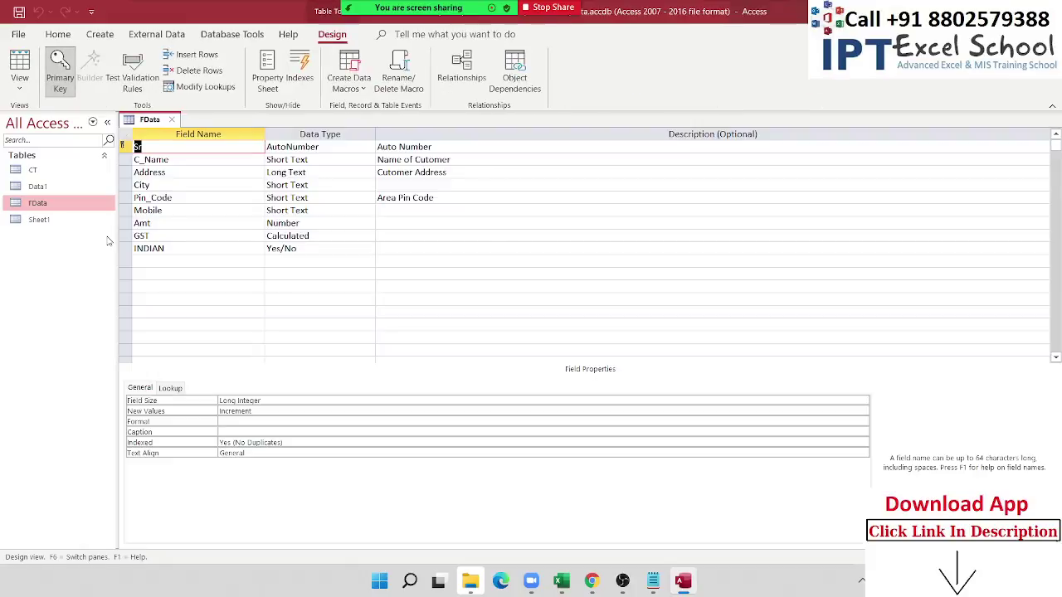
click(322, 239)
click(327, 251)
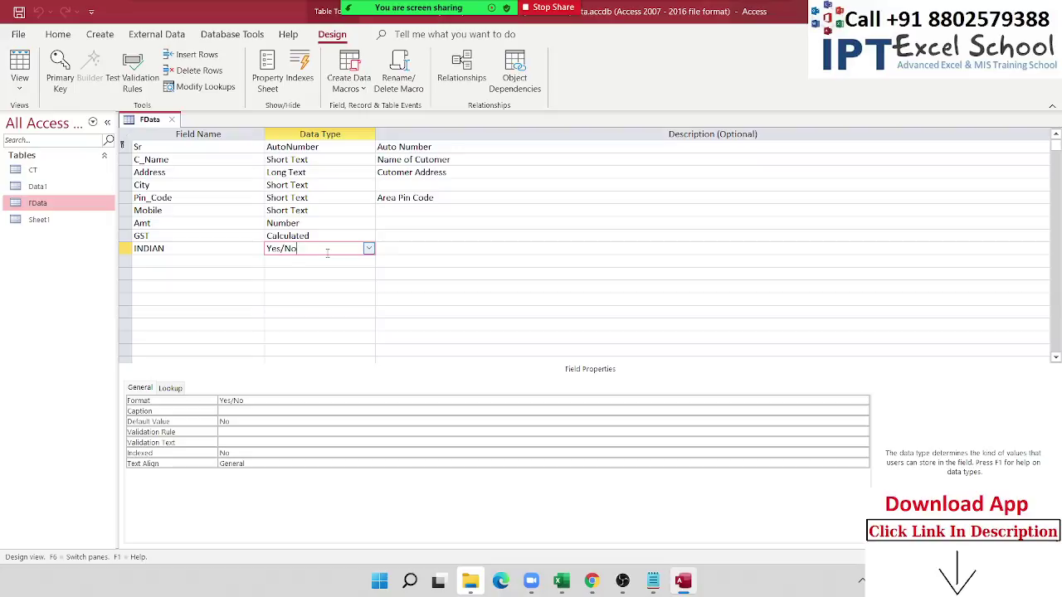
click(353, 186)
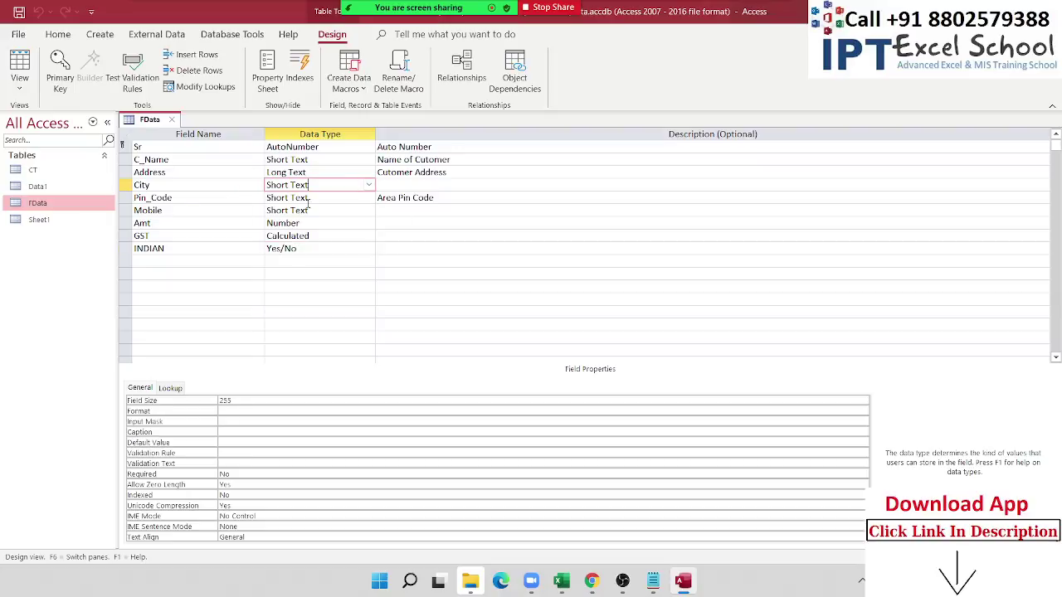
click(163, 211)
click(338, 209)
click(382, 210)
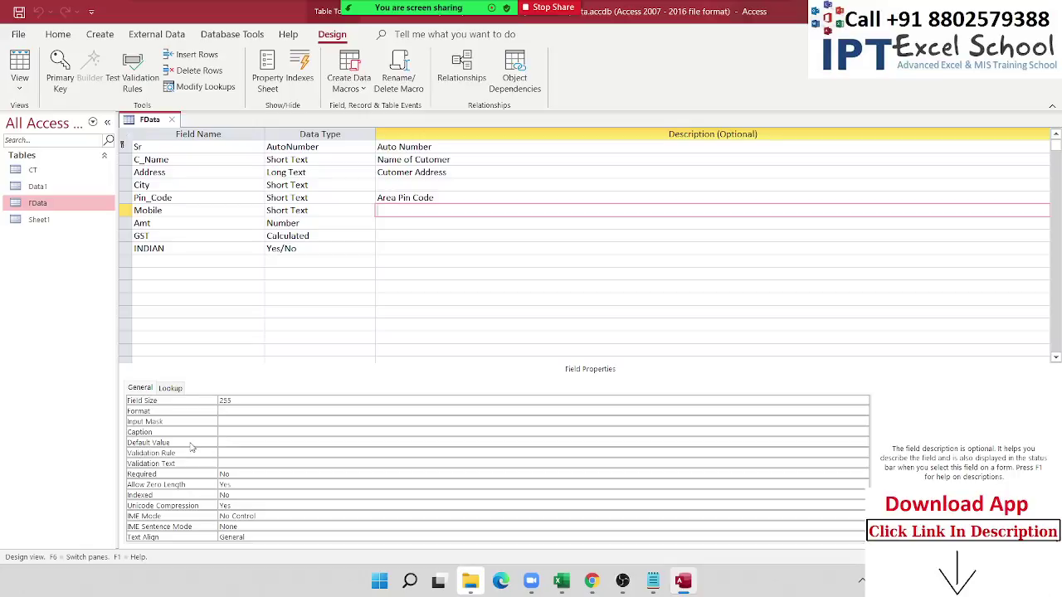
- Set Mobile's Default Value to 91 and save the table design
click(152, 454)
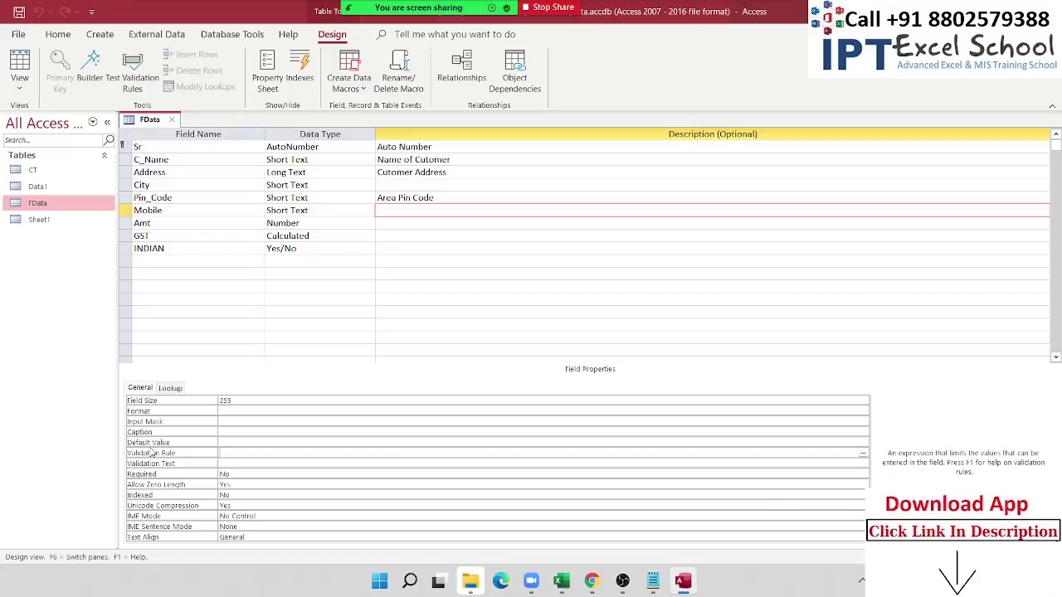
click(156, 442)
text(9)
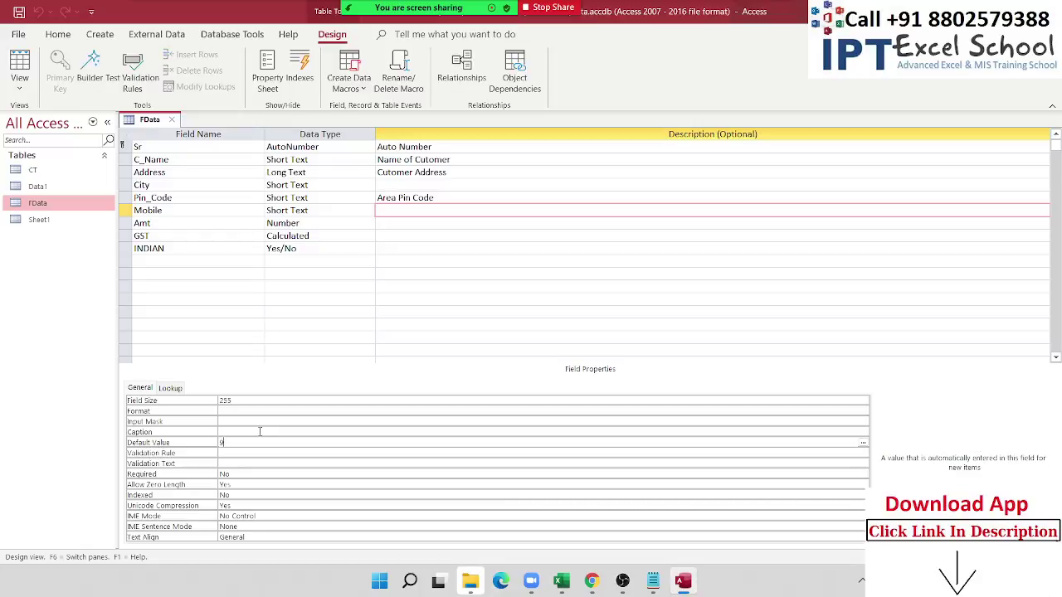
text(1)
click(172, 119)
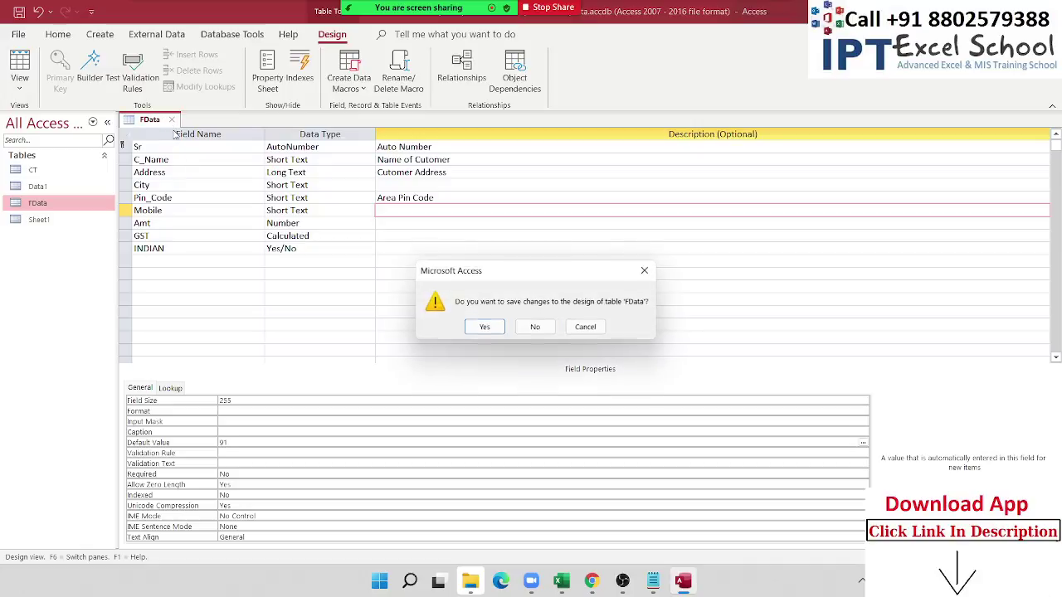
click(486, 329)
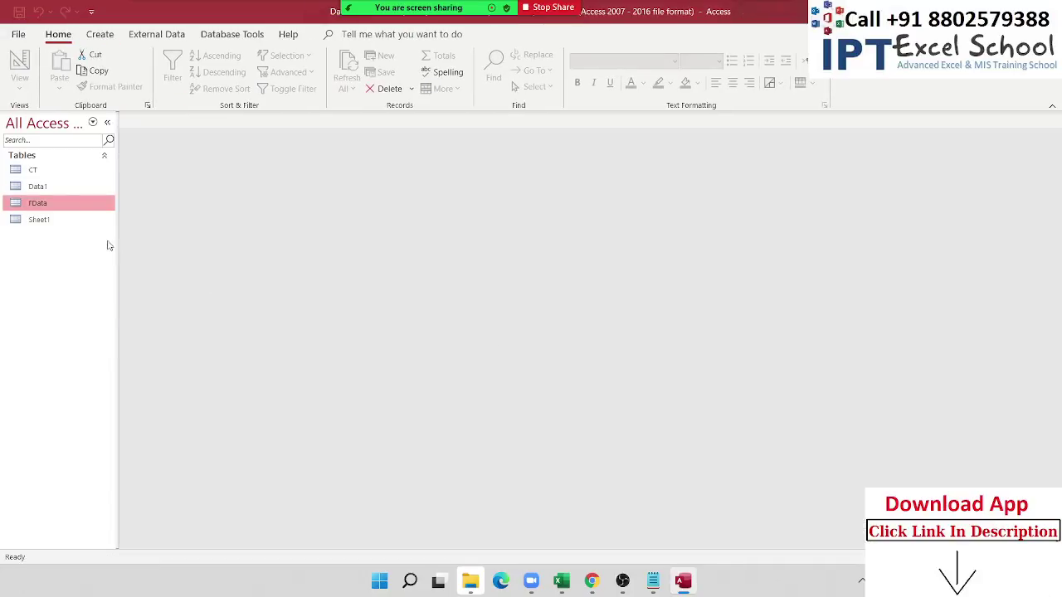
double_click(86, 207)
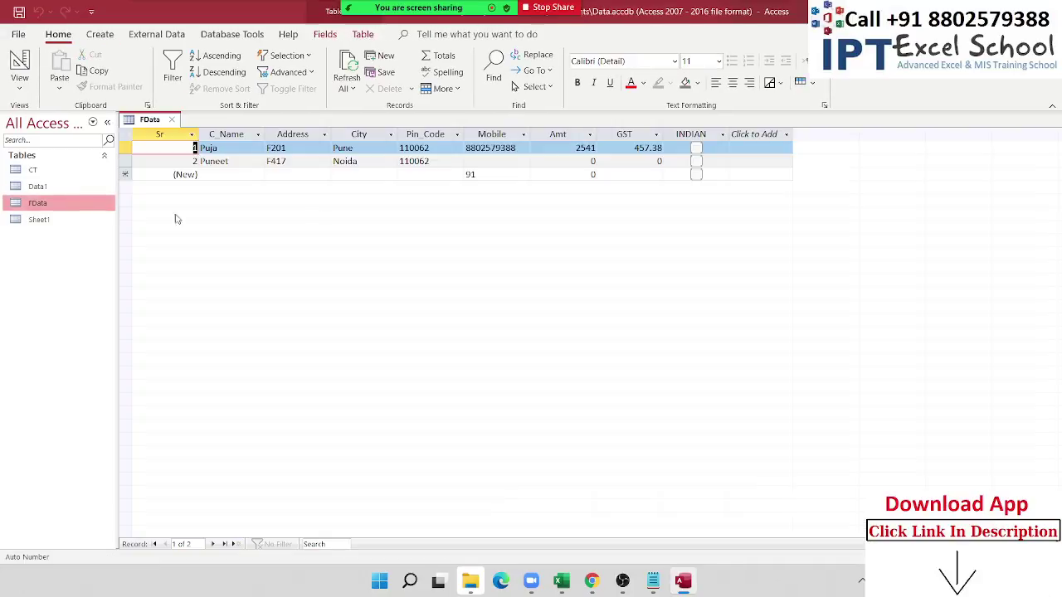
click(500, 174)
text(8802)
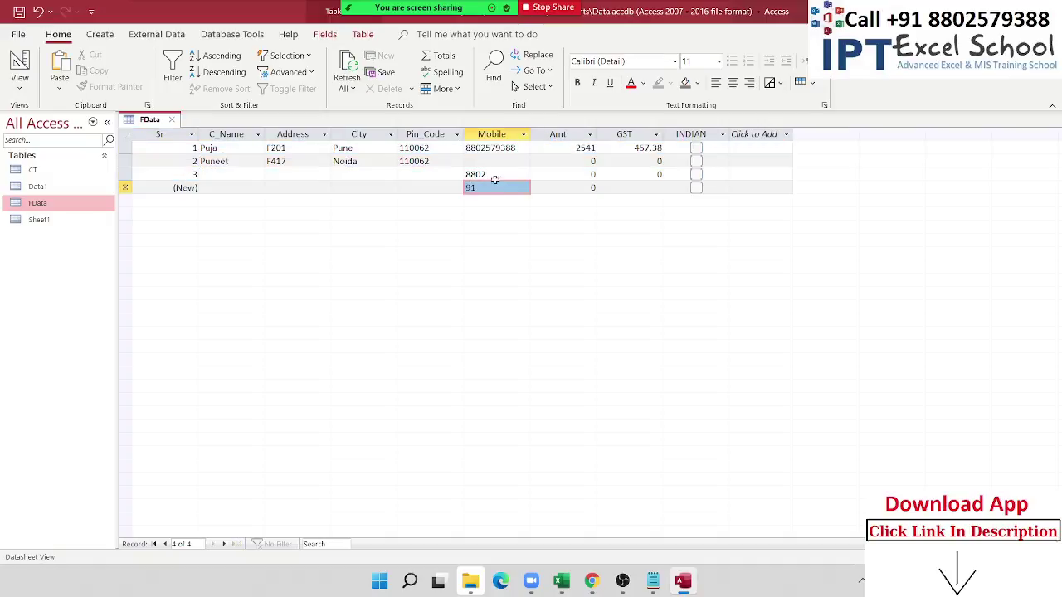
double_click(497, 174)
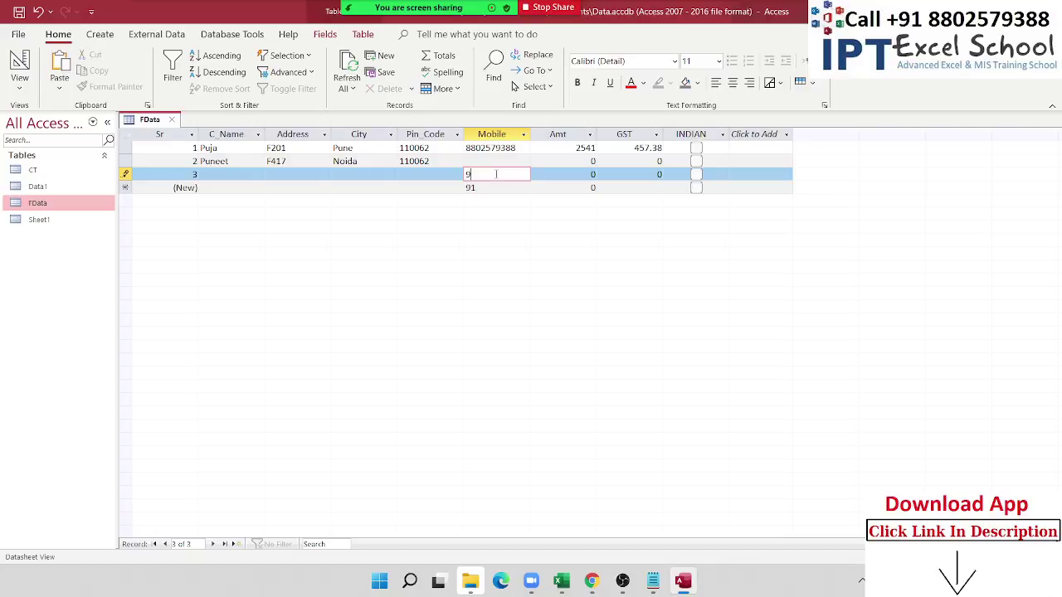
key(Tab)
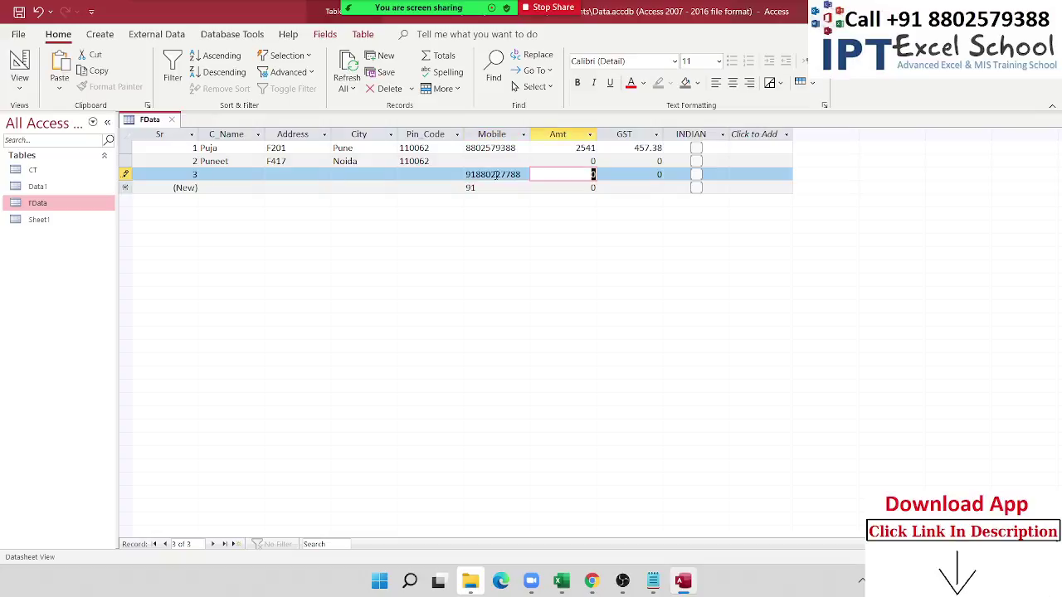
- Add another record with Mobile 8, save it, and close the datasheet
click(495, 186)
text(8)
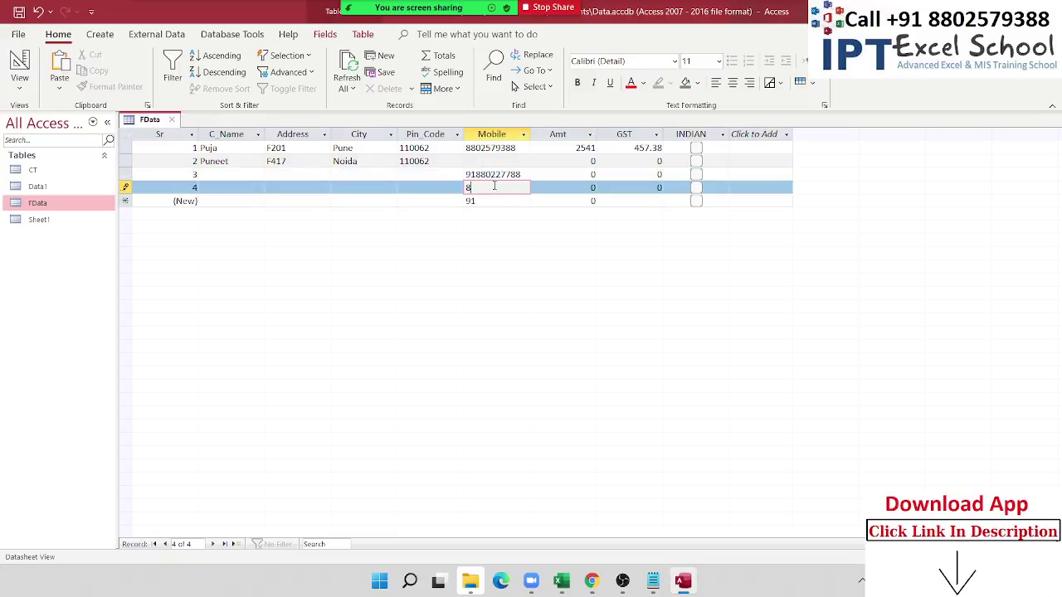
click(430, 175)
click(175, 122)
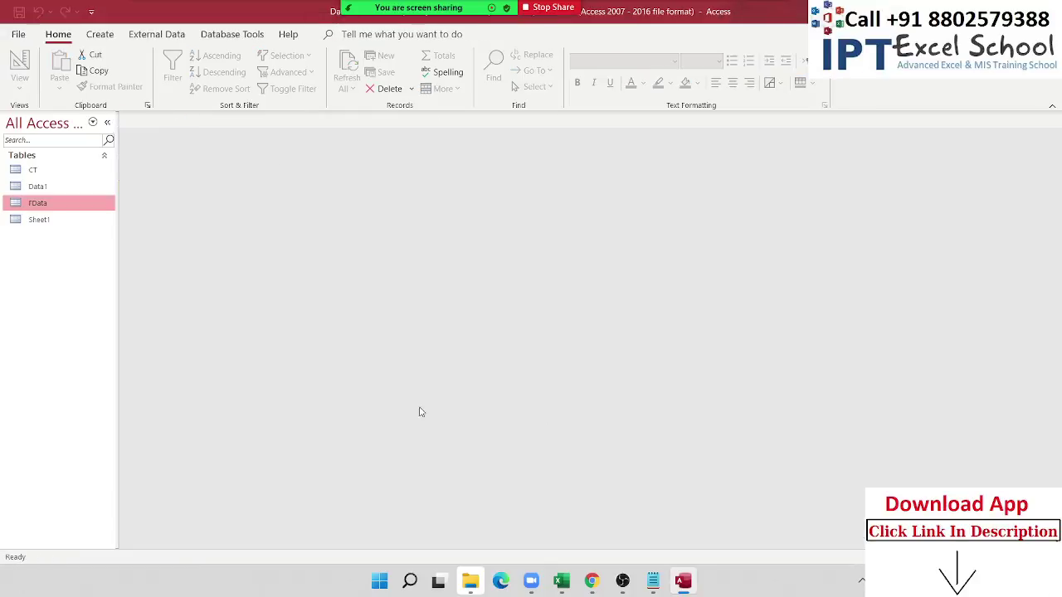
- Close Access and minimize the Excel window
click(1047, 11)
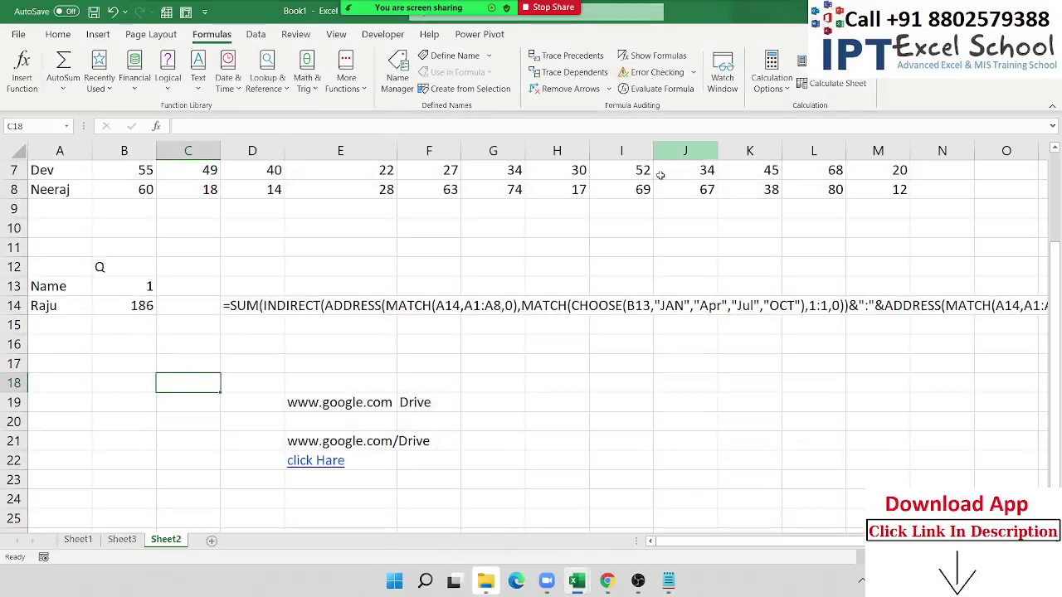
click(1047, 11)
click(981, 11)
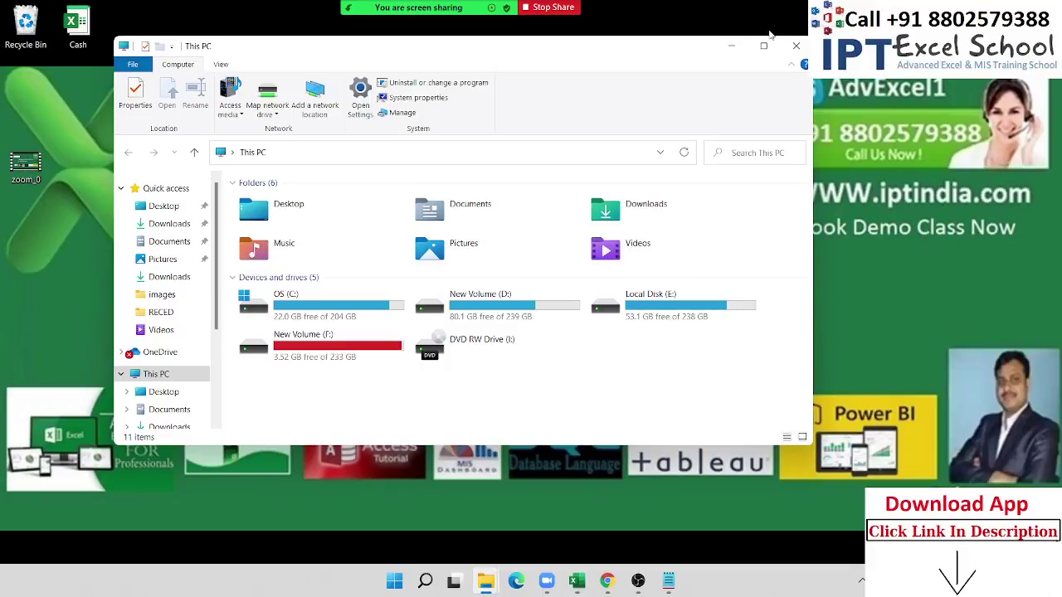
- Browse New Volume (F:), return to This PC, and maximize File Explorer
double_click(352, 357)
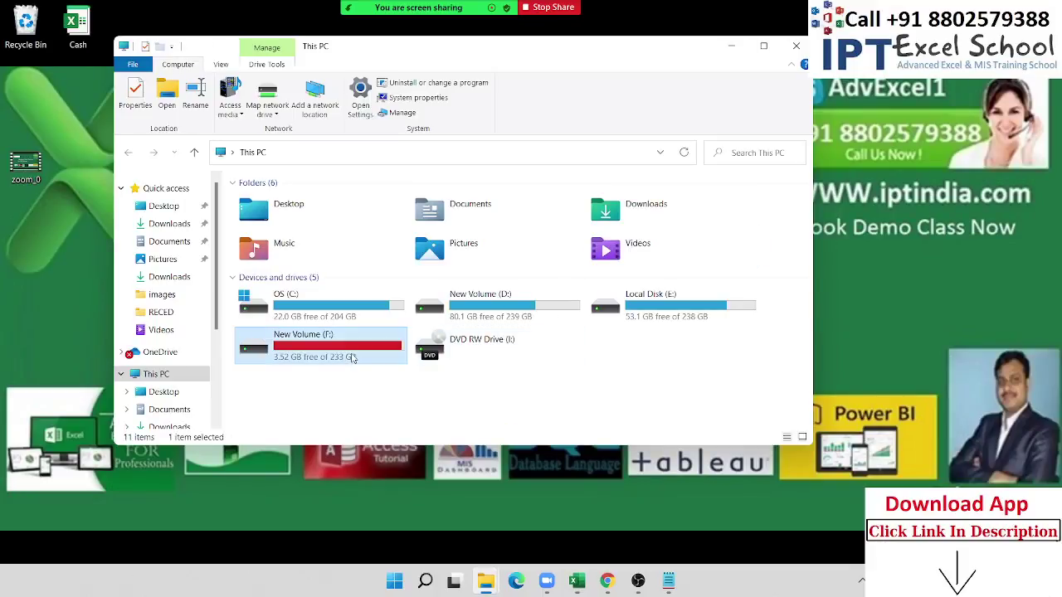
click(124, 152)
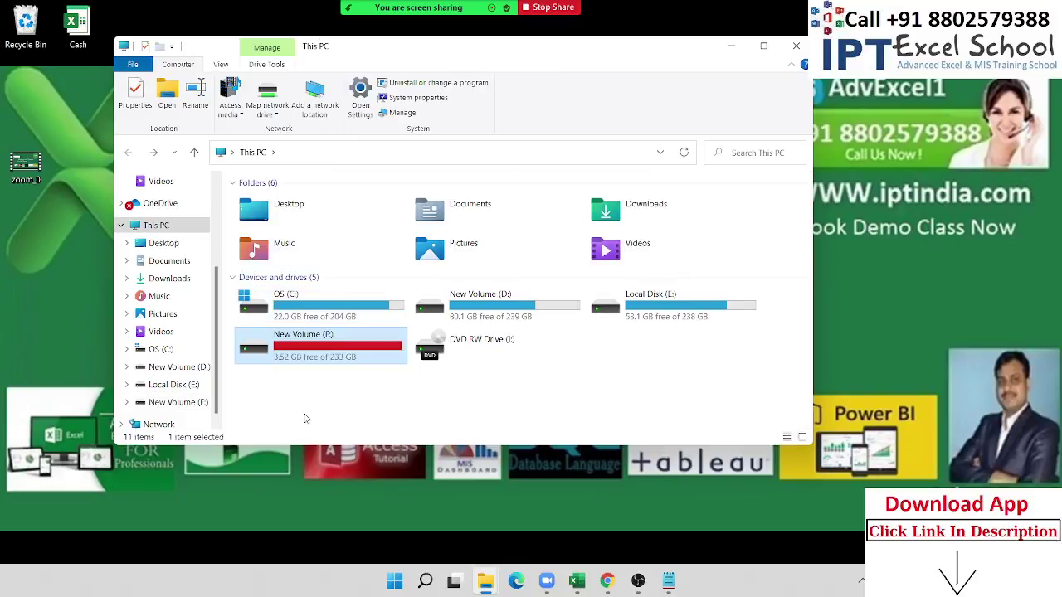
click(763, 46)
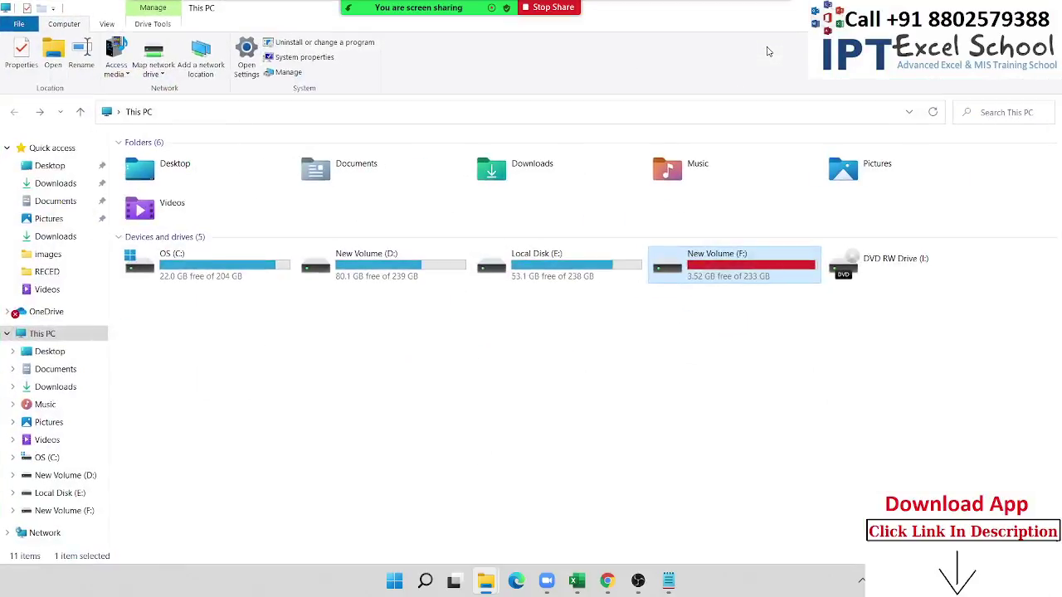